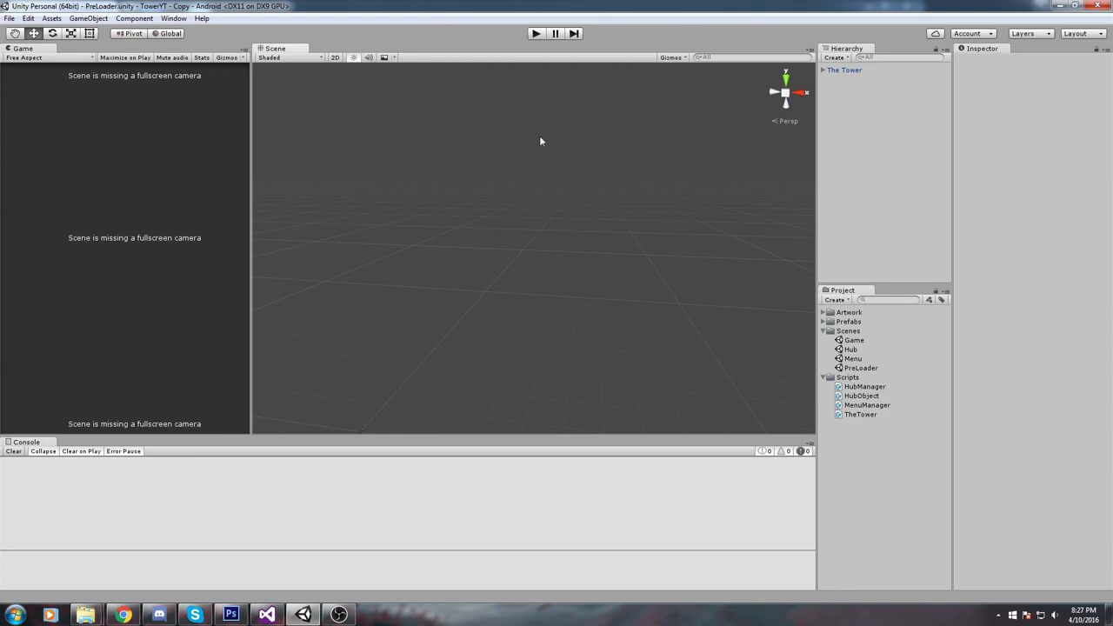
# Open the Window menu in the Unity Editor menu bar.
pyautogui.click(174, 18)
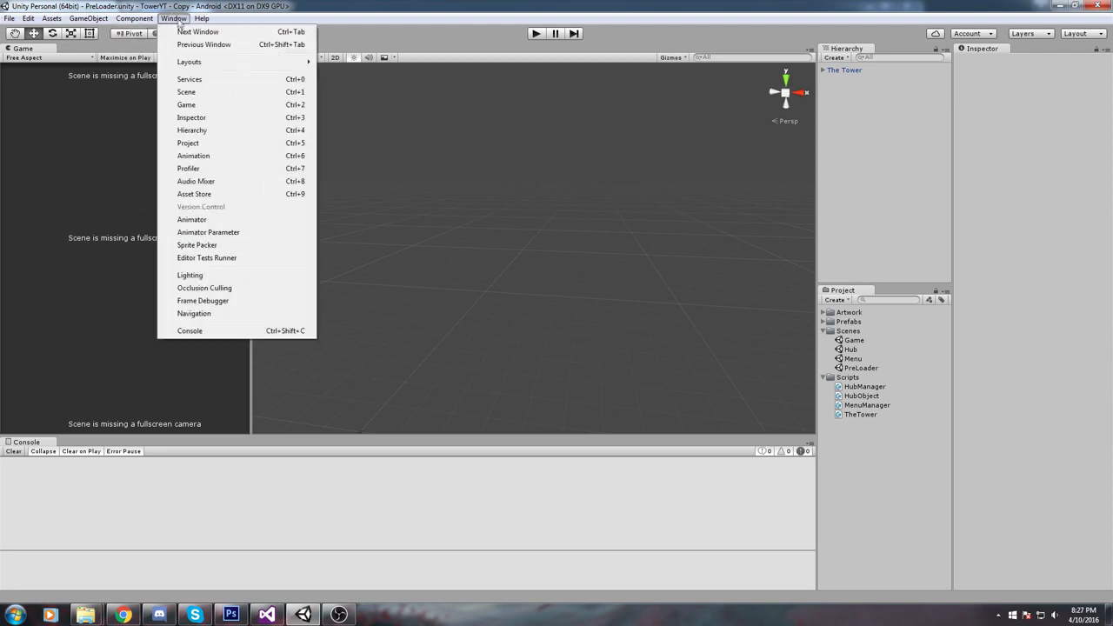
# Open the Services panel, widen it, and check the signed-in account options.
pyautogui.click(212, 82)
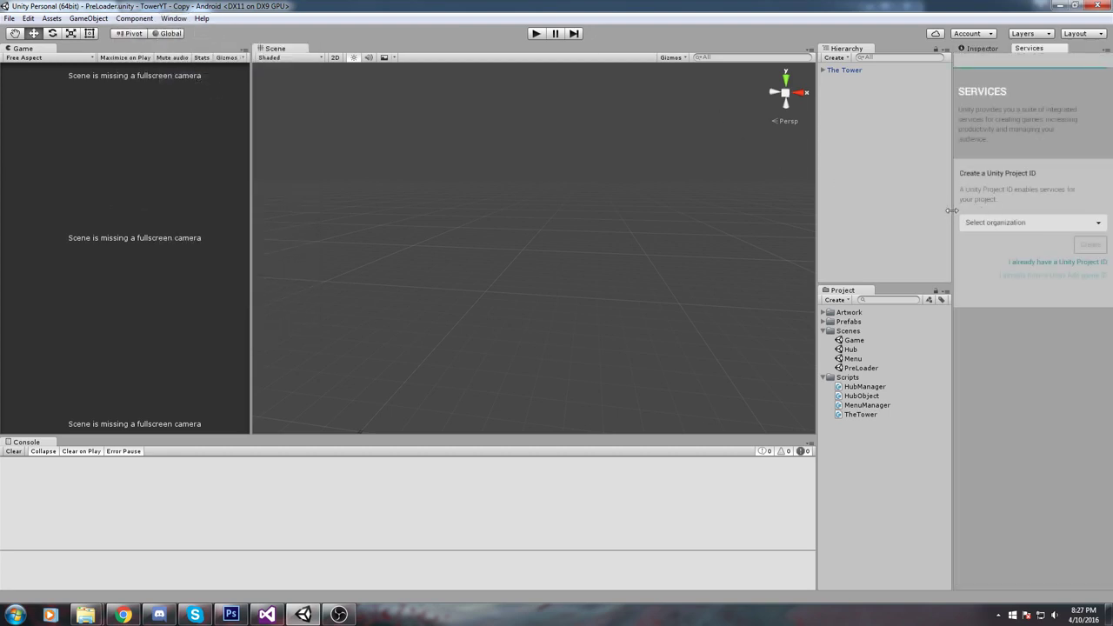
pyautogui.moveTo(950, 212); pyautogui.dragTo(712, 107)
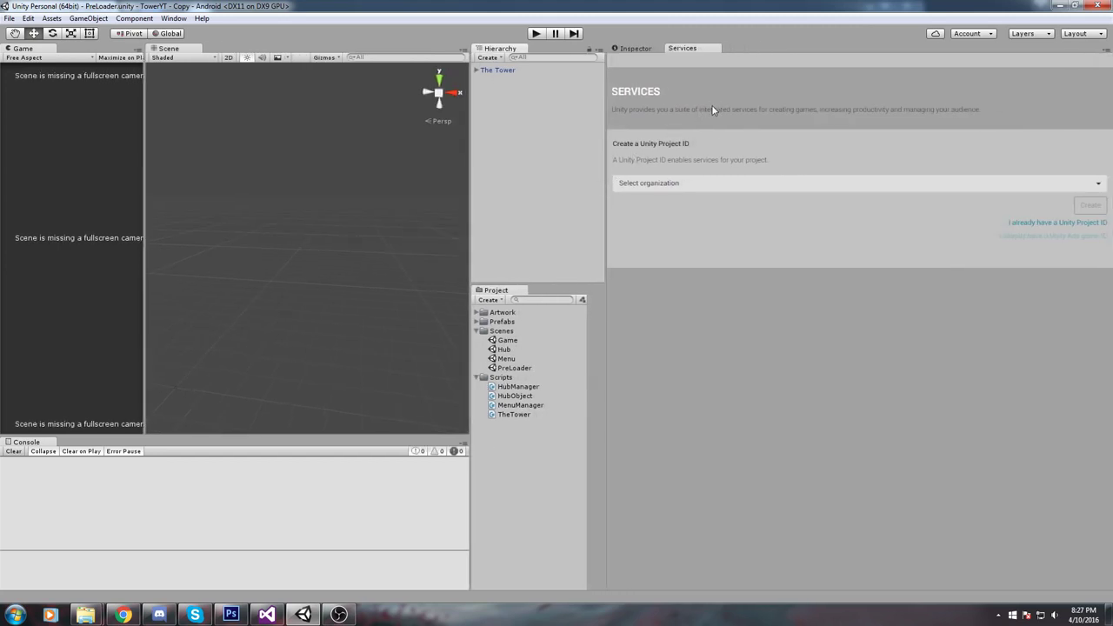
pyautogui.click(974, 33)
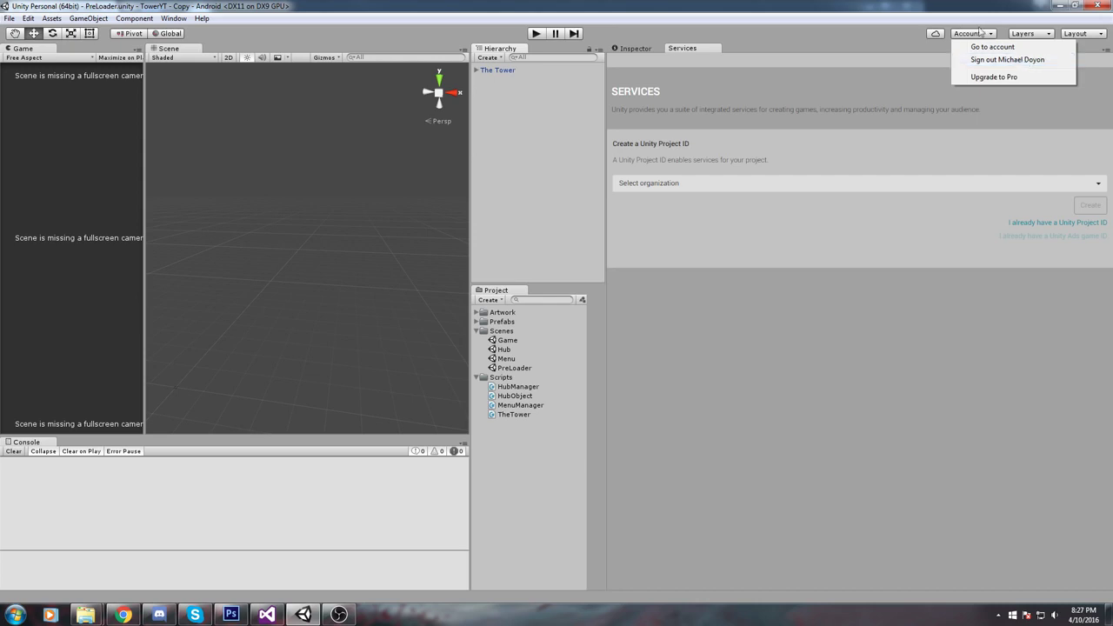
pyautogui.click(808, 220)
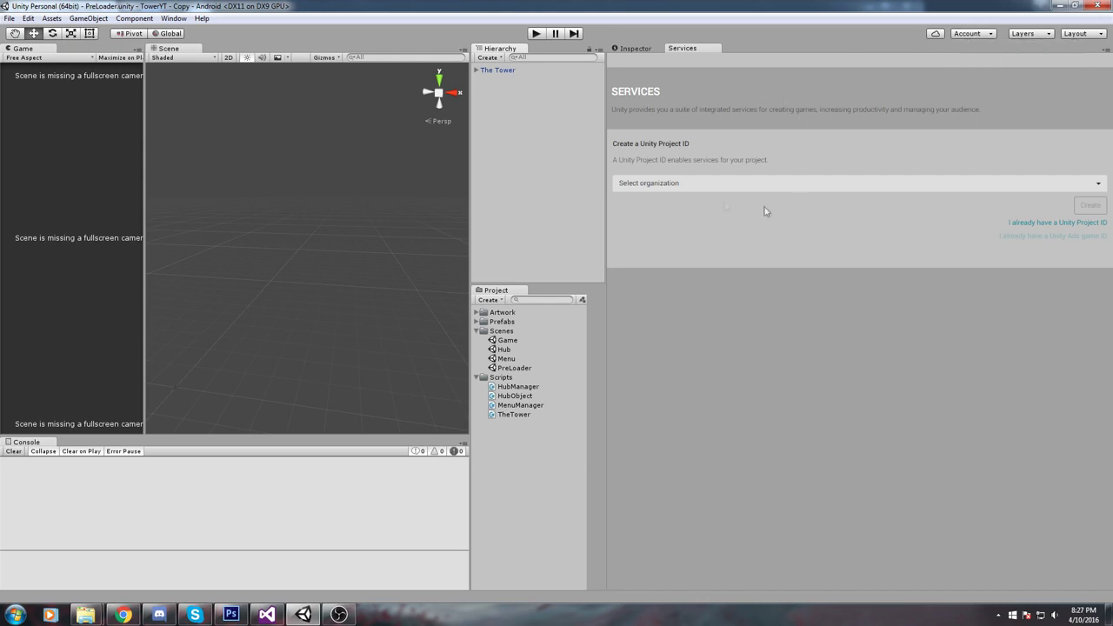
# Select the N3K organization and create the Unity Project ID.
pyautogui.click(653, 185)
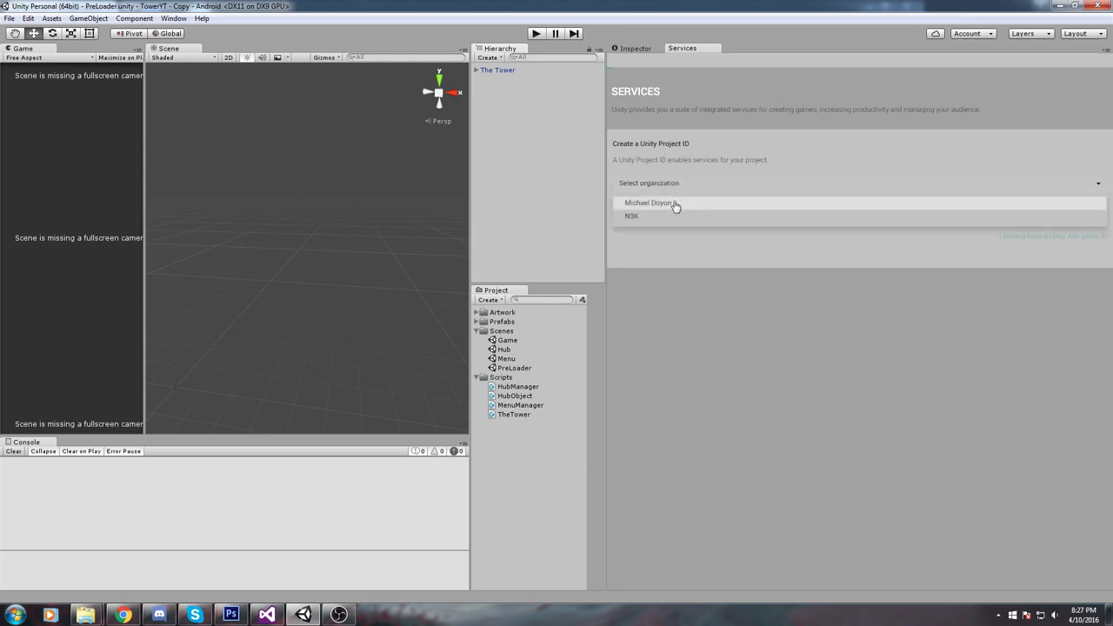
pyautogui.click(672, 219)
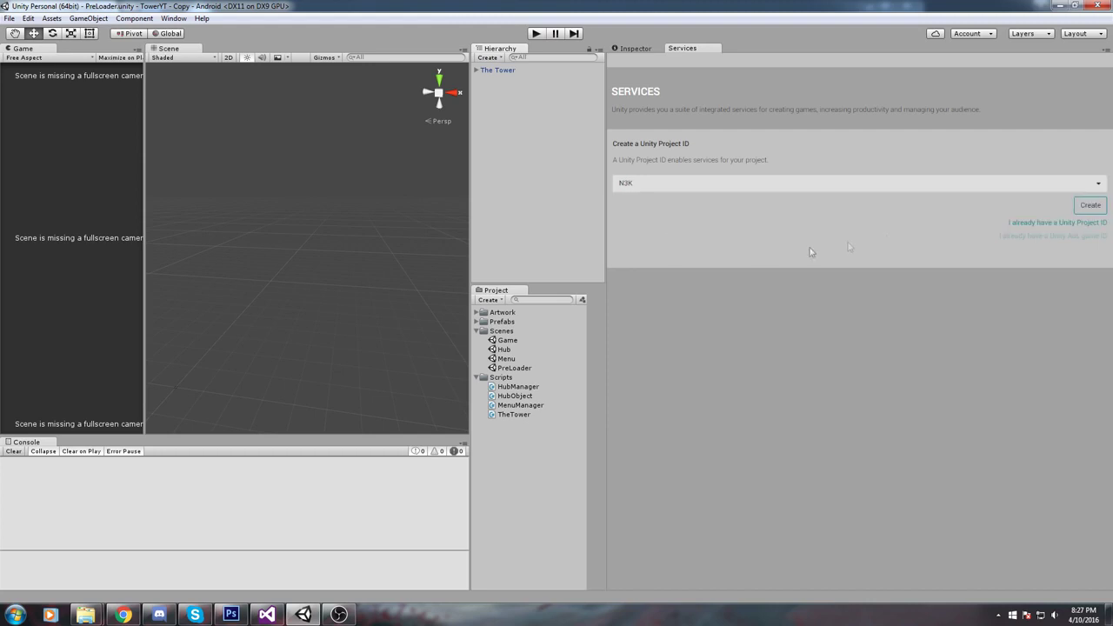
pyautogui.click(1094, 210)
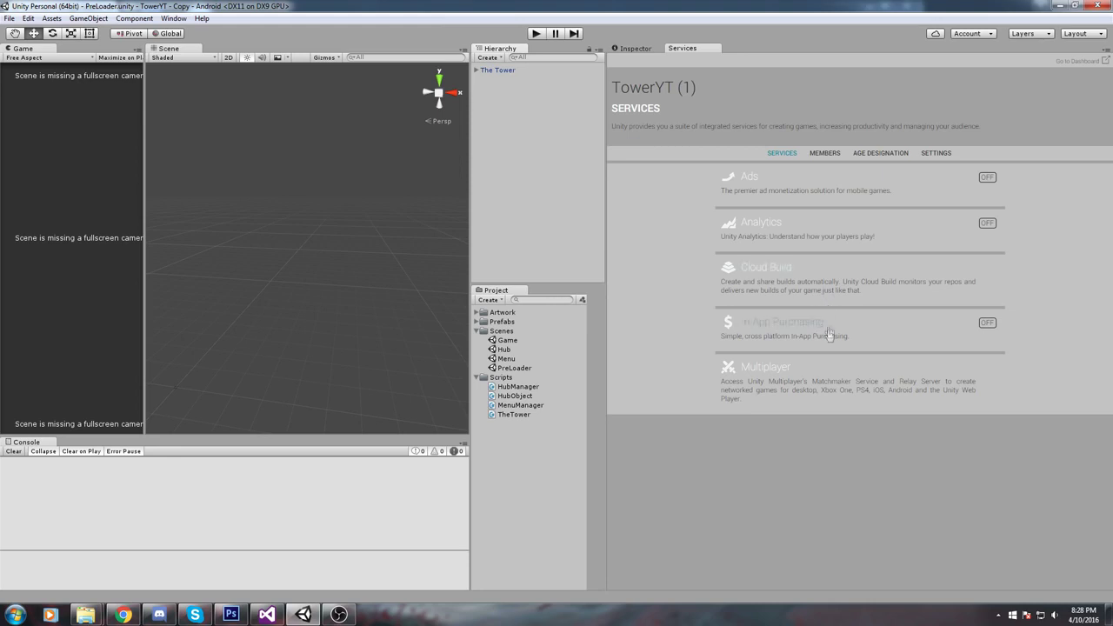
# Turn on the Ads service with Enable test mode ticked.
pyautogui.click(987, 176)
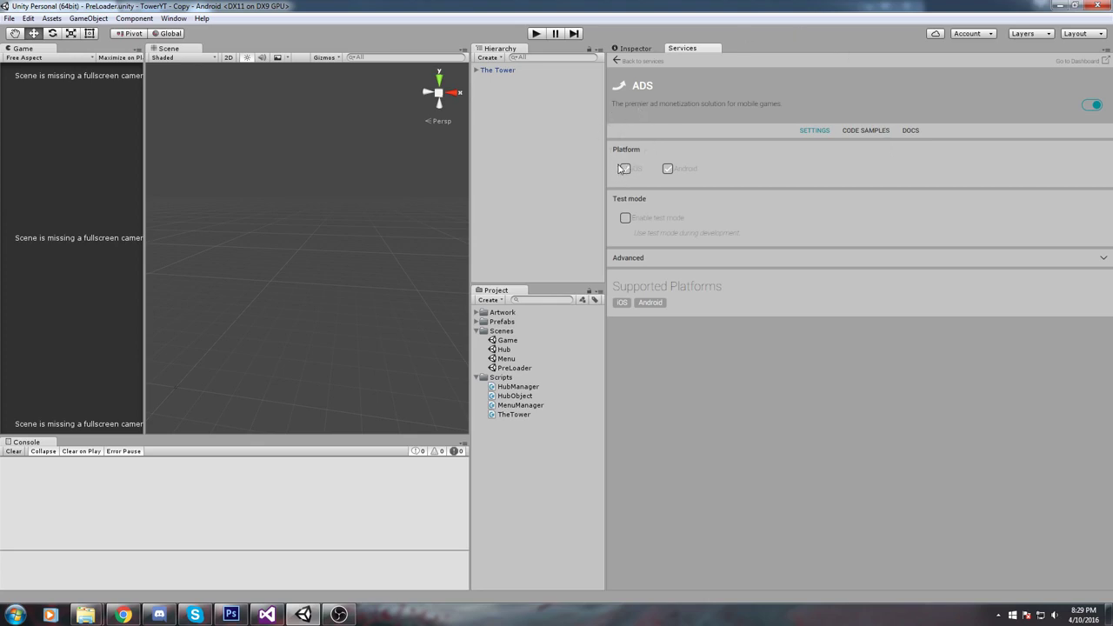
pyautogui.click(626, 218)
pyautogui.moveTo(606, 101); pyautogui.dragTo(781, 53)
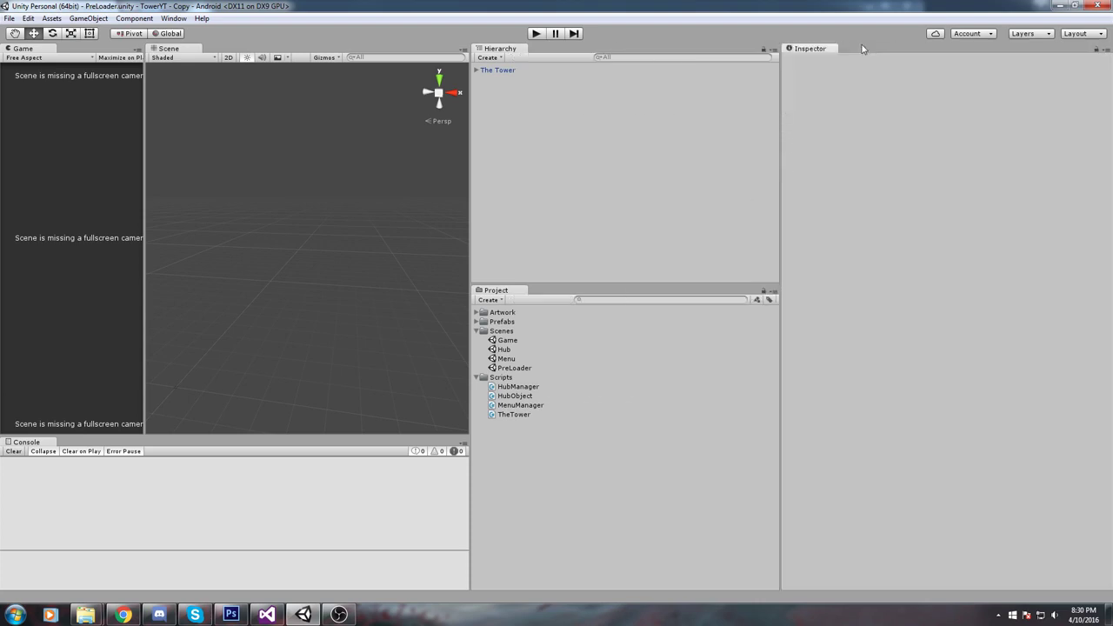
# Restore the layout, then play-test from PreLoader through the Hub to ShareCenter and stop.
pyautogui.moveTo(469, 148); pyautogui.dragTo(817, 172)
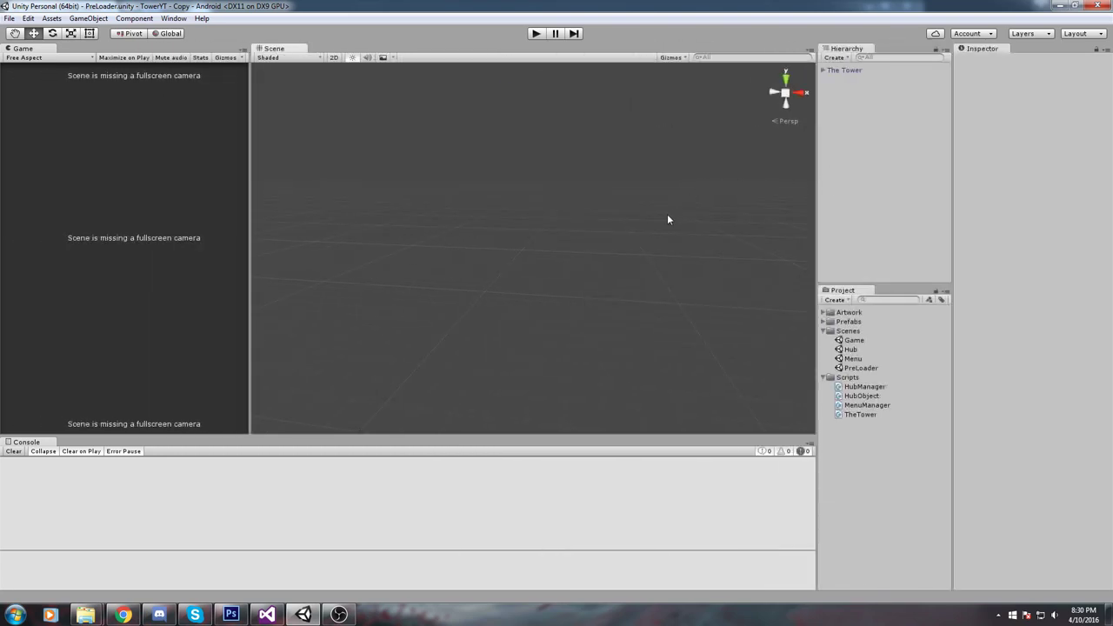
pyautogui.click(861, 368)
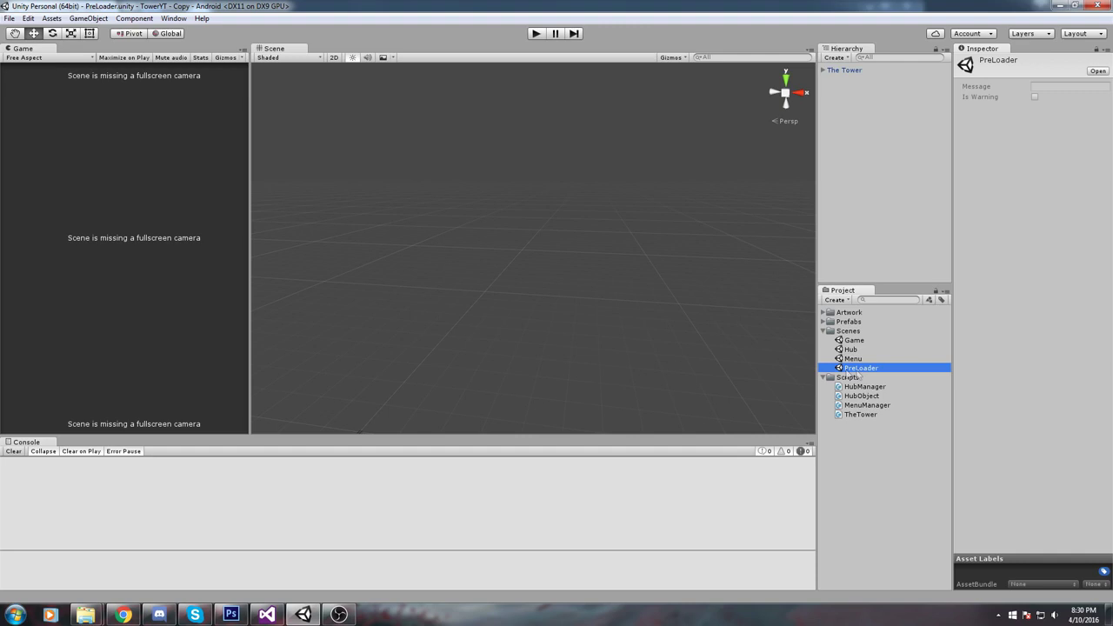
pyautogui.click(536, 33)
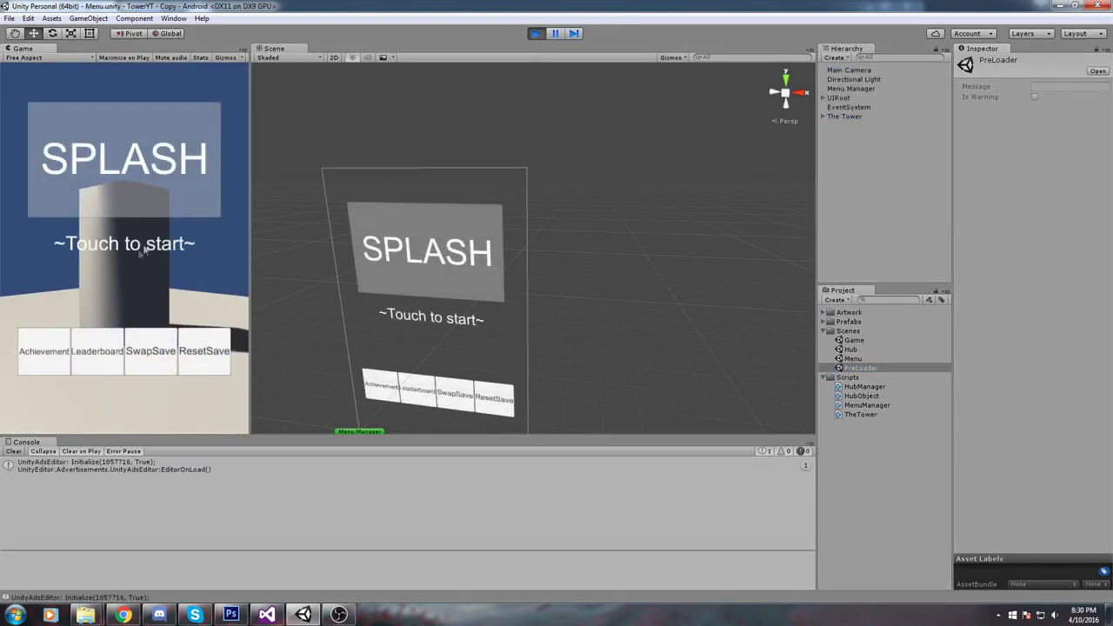
pyautogui.click(151, 252)
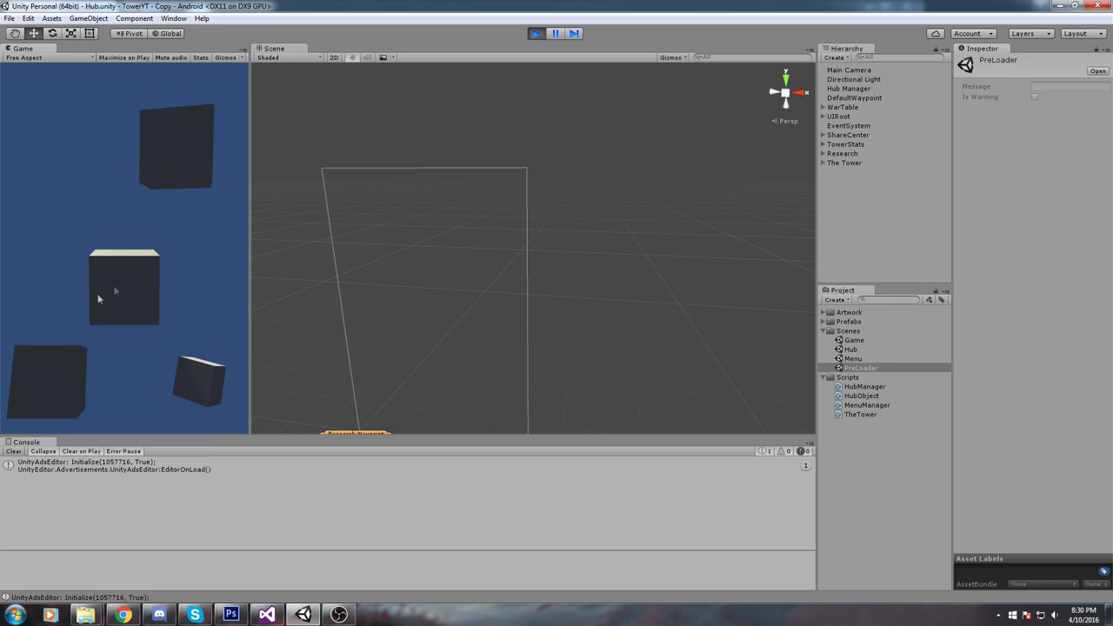
pyautogui.click(179, 141)
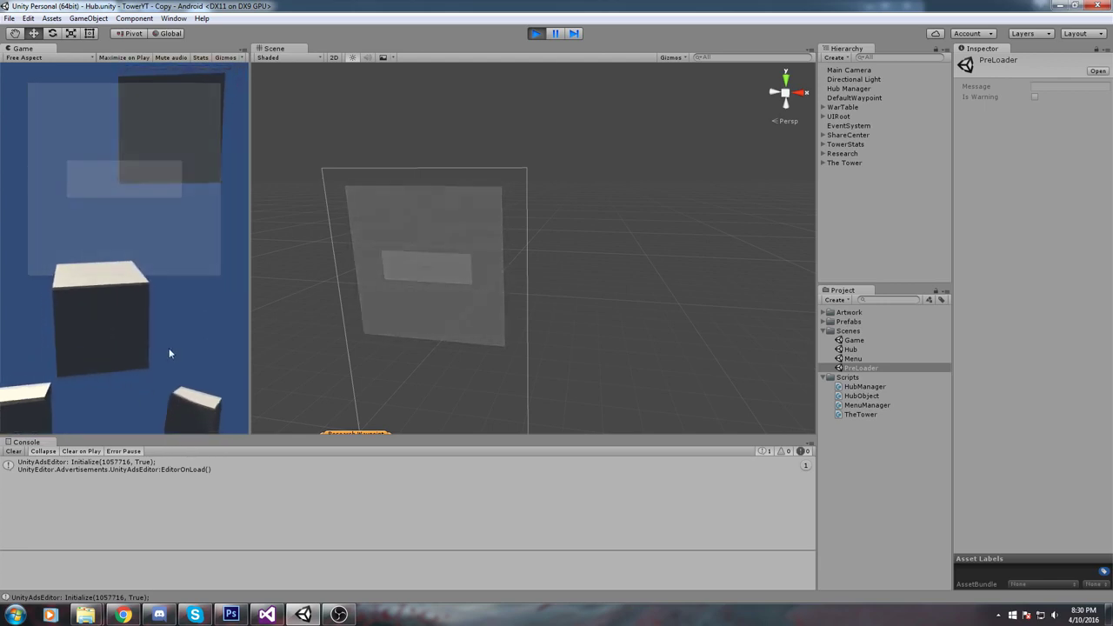
pyautogui.click(201, 390)
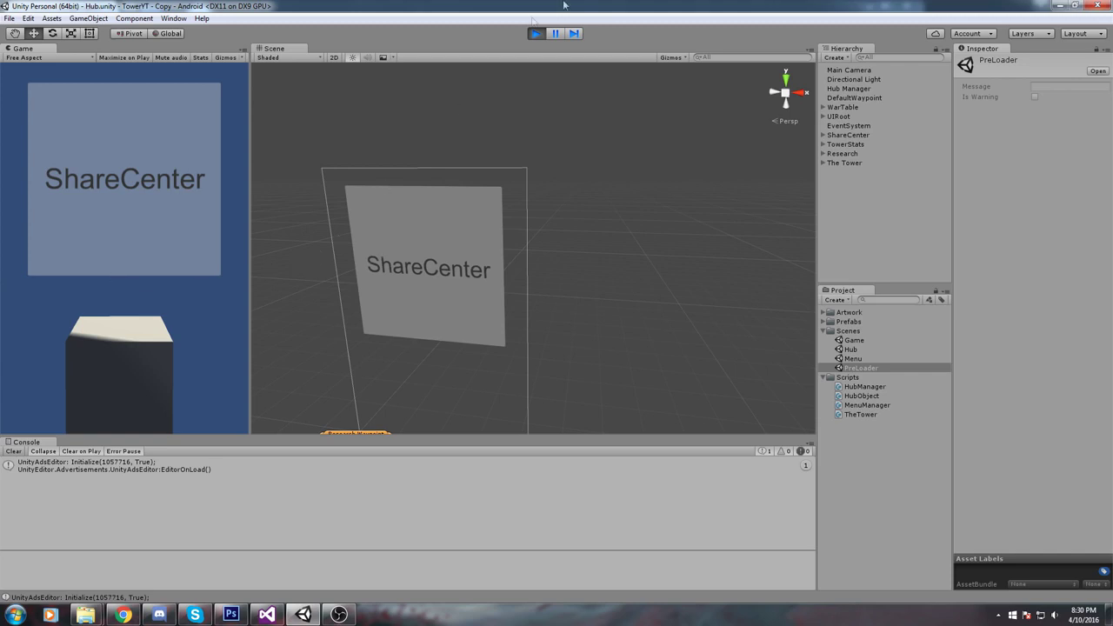
pyautogui.click(536, 33)
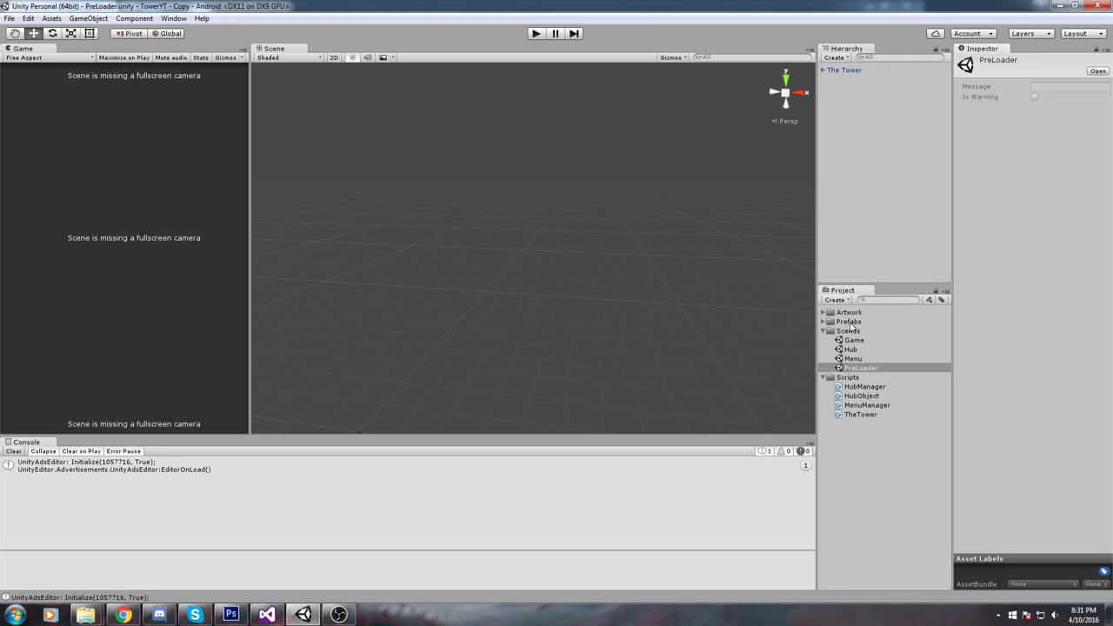
# In the Hub scene, delete the Text child of ShareCenterMenu under UIRoot.
pyautogui.doubleClick(850, 349)
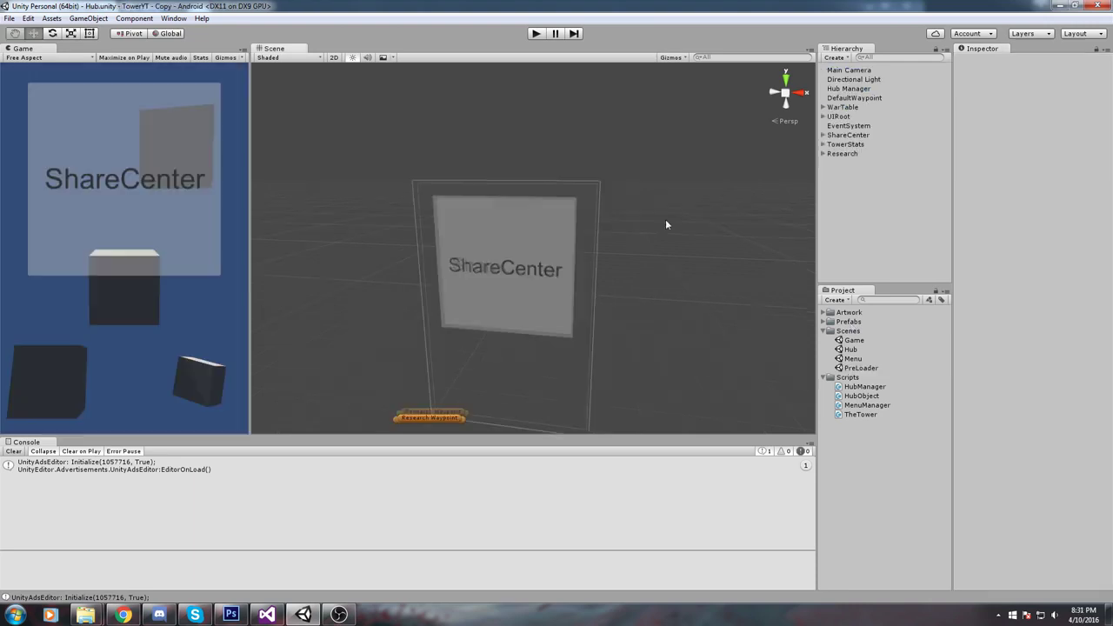
pyautogui.click(823, 117)
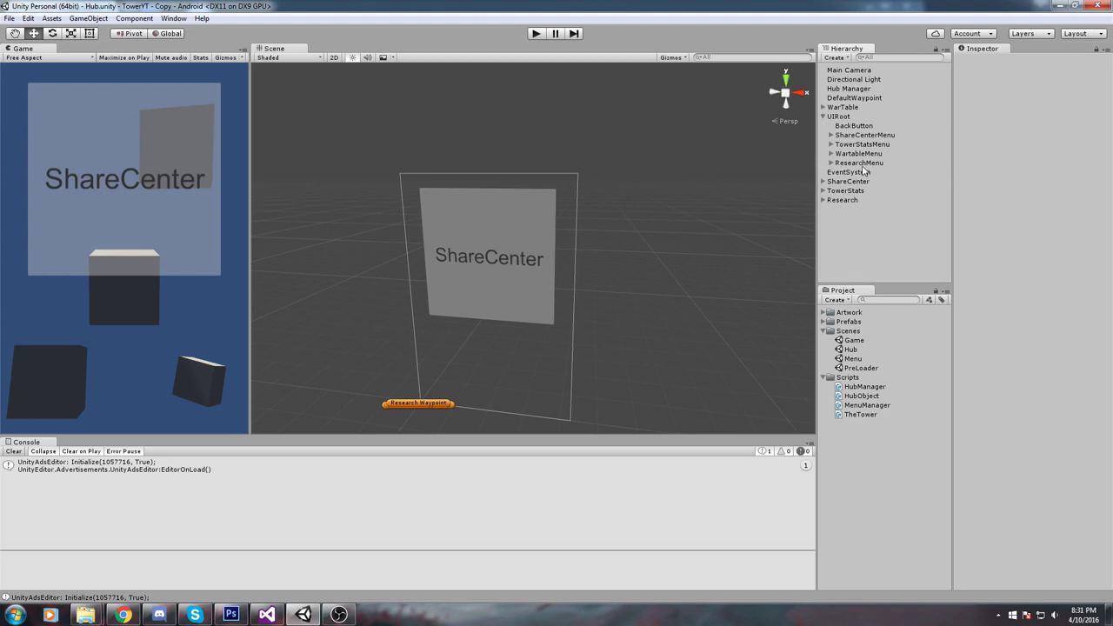
pyautogui.click(851, 136)
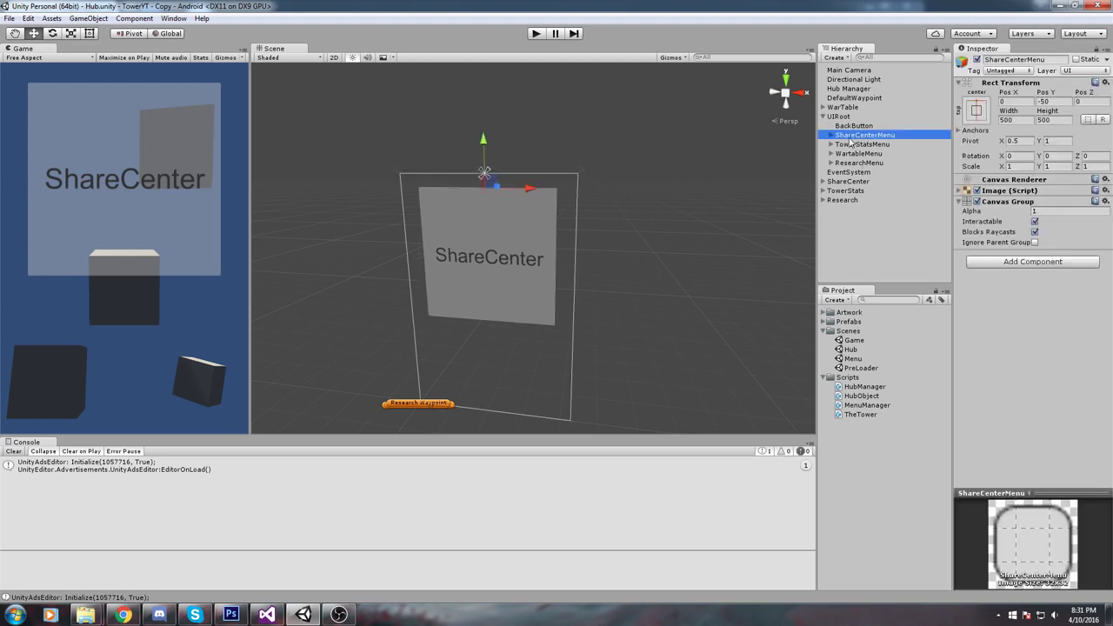
pyautogui.click(831, 135)
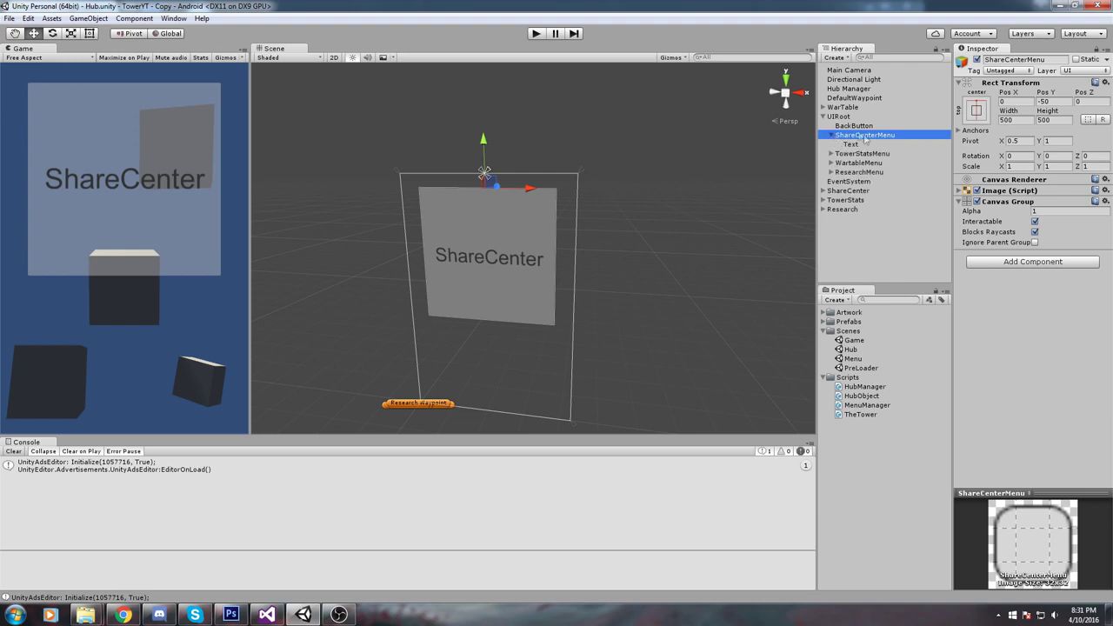
pyautogui.click(861, 144)
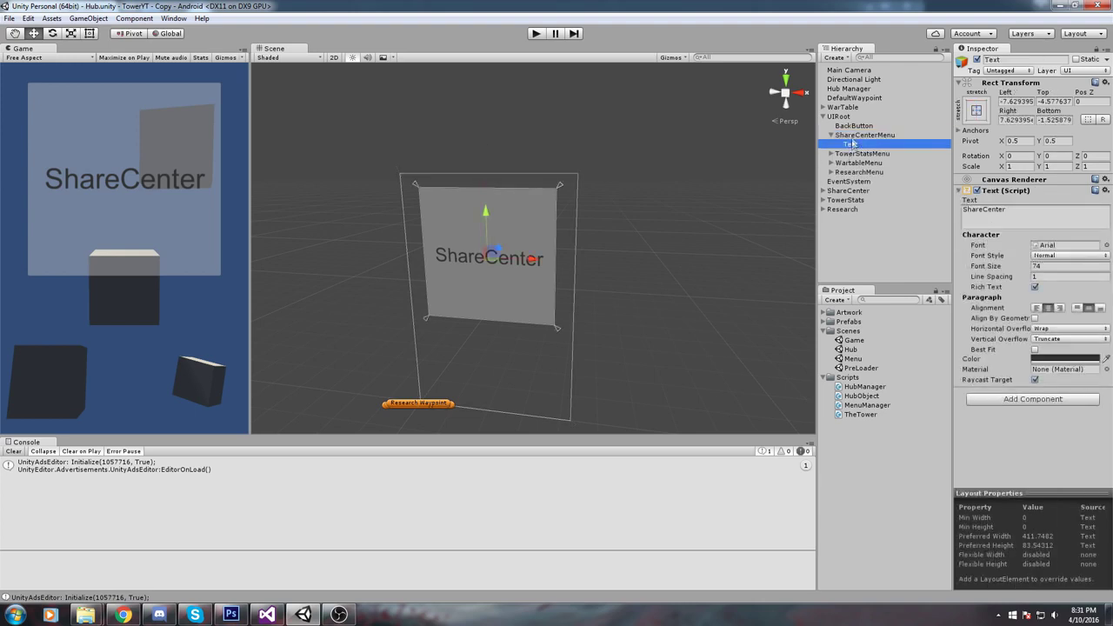
pyautogui.click(851, 136)
pyautogui.click(848, 144)
pyautogui.press('Delete')
# Add a UI button under ShareCenterMenu with the label 'Request Ad'.
pyautogui.click(861, 135)
pyautogui.rightClick(868, 134)
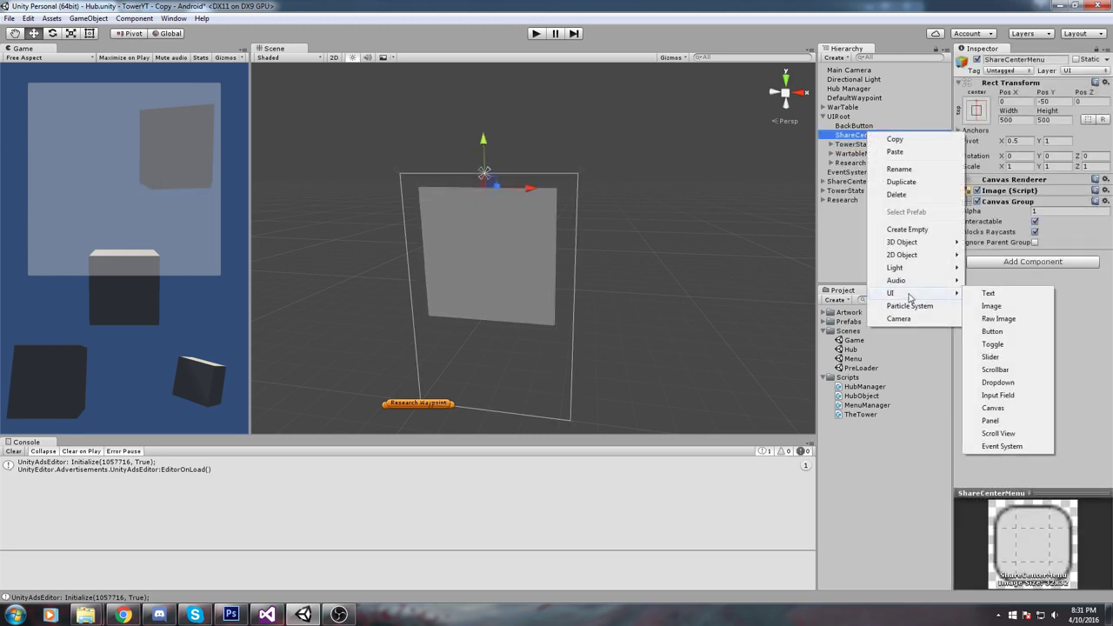
pyautogui.click(1007, 332)
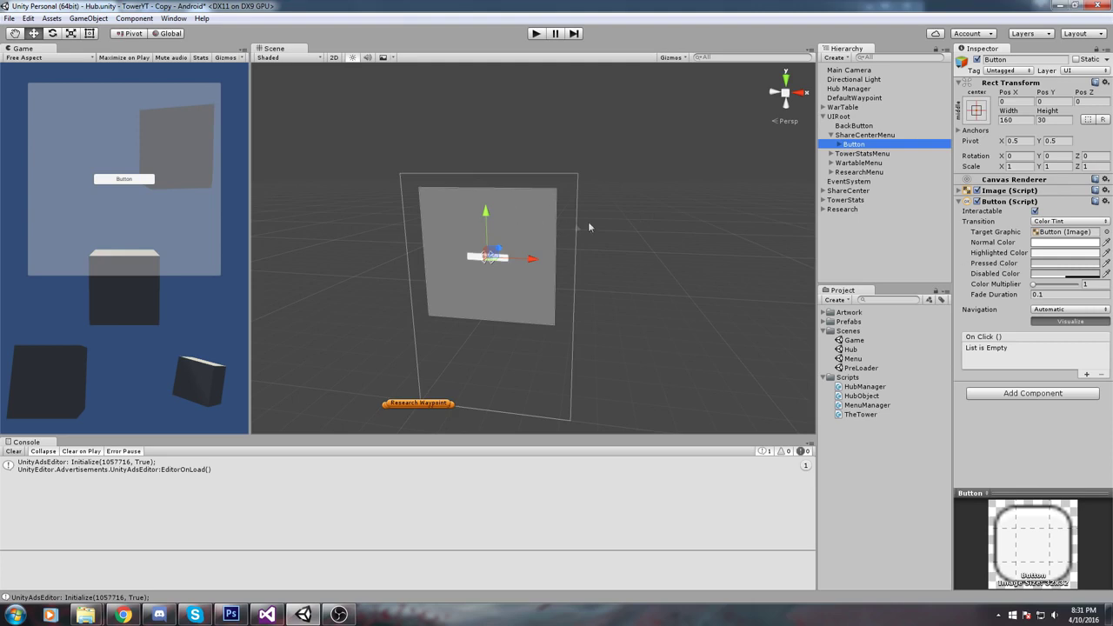
pyautogui.scroll(2, 587, 221)
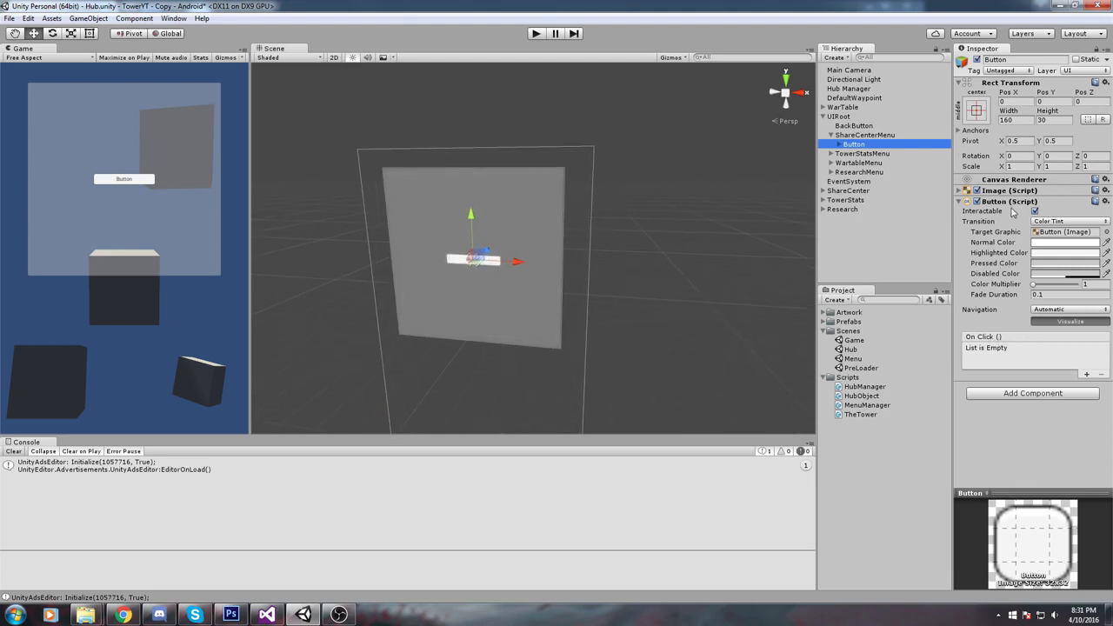
pyautogui.click(840, 144)
pyautogui.click(859, 154)
pyautogui.click(1000, 213)
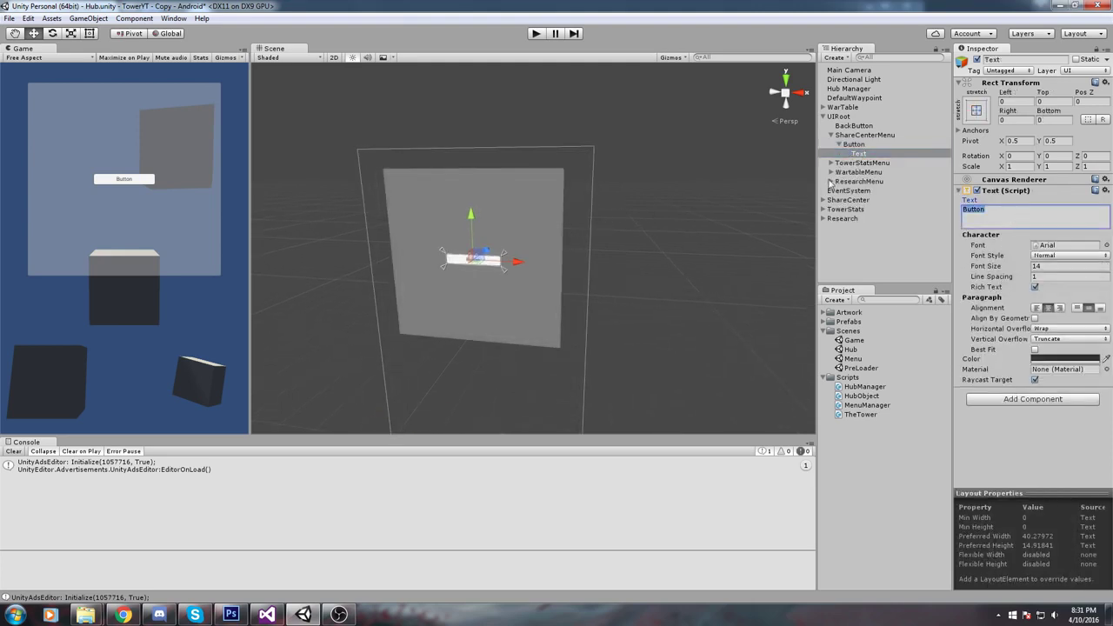
pyautogui.write('Request Ad')
# Widen the button to about 270, make it taller, and enable Best Fit on its label.
pyautogui.click(861, 145)
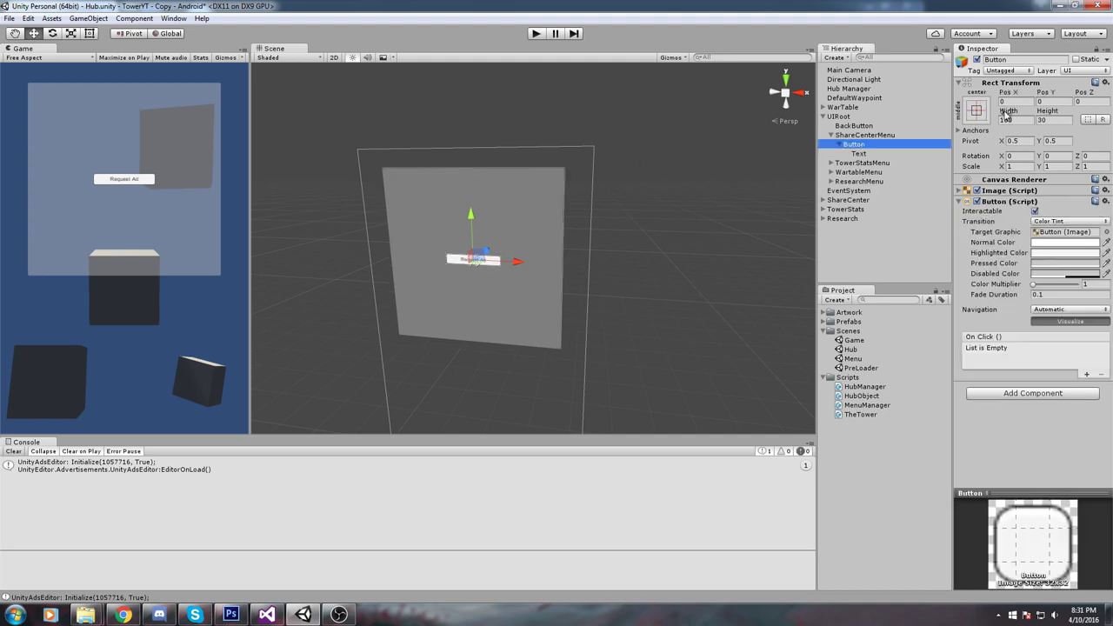
pyautogui.moveTo(1007, 112); pyautogui.dragTo(1063, 126)
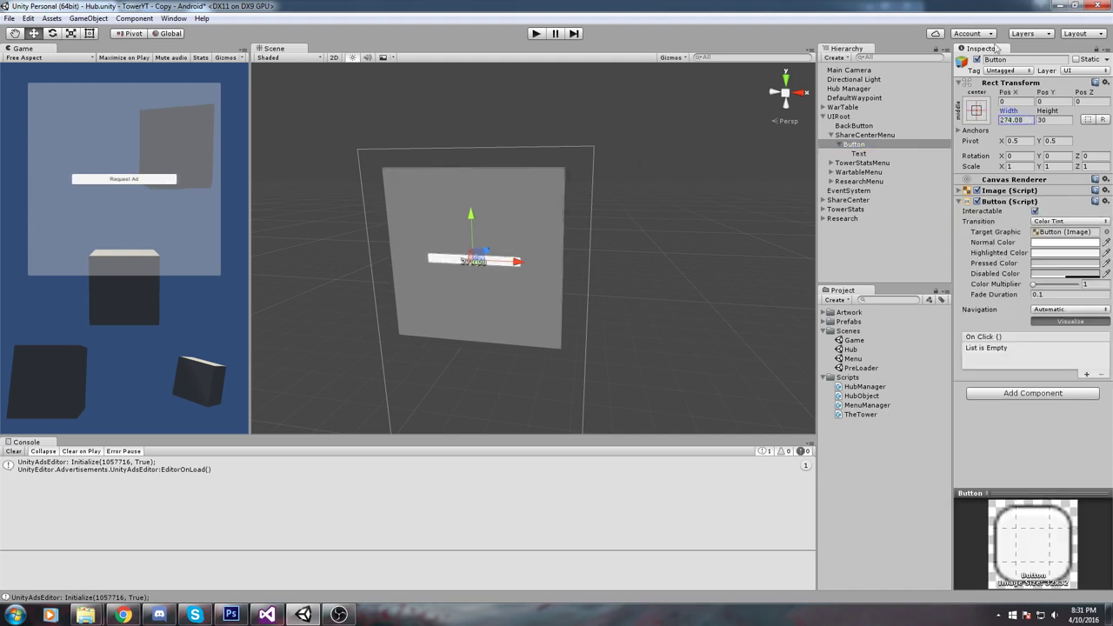
pyautogui.moveTo(1047, 111)
pyautogui.mouseDown()
pyautogui.moveTo(278, 160)
pyautogui.moveTo(806, 167)
pyautogui.mouseUp()
pyautogui.click(859, 154)
pyautogui.click(1034, 349)
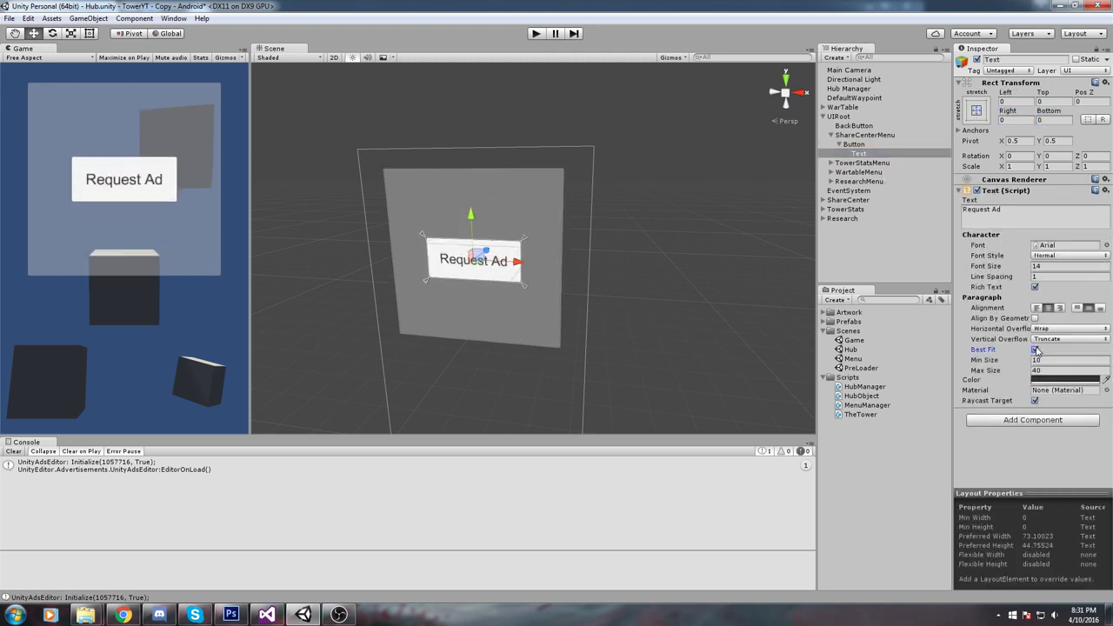
pyautogui.moveTo(641, 199)
pyautogui.keyDown('alt'); pyautogui.mouseDown()
pyautogui.moveTo(714, 221)
pyautogui.moveTo(787, 211)
pyautogui.mouseUp(); pyautogui.keyUp('alt')
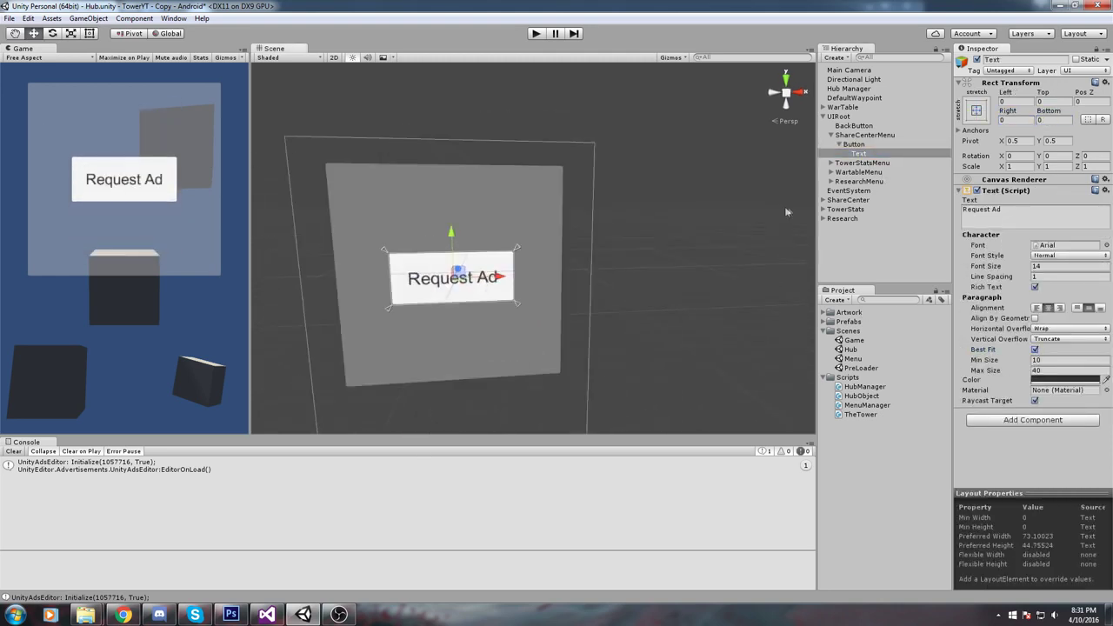
pyautogui.click(1021, 192)
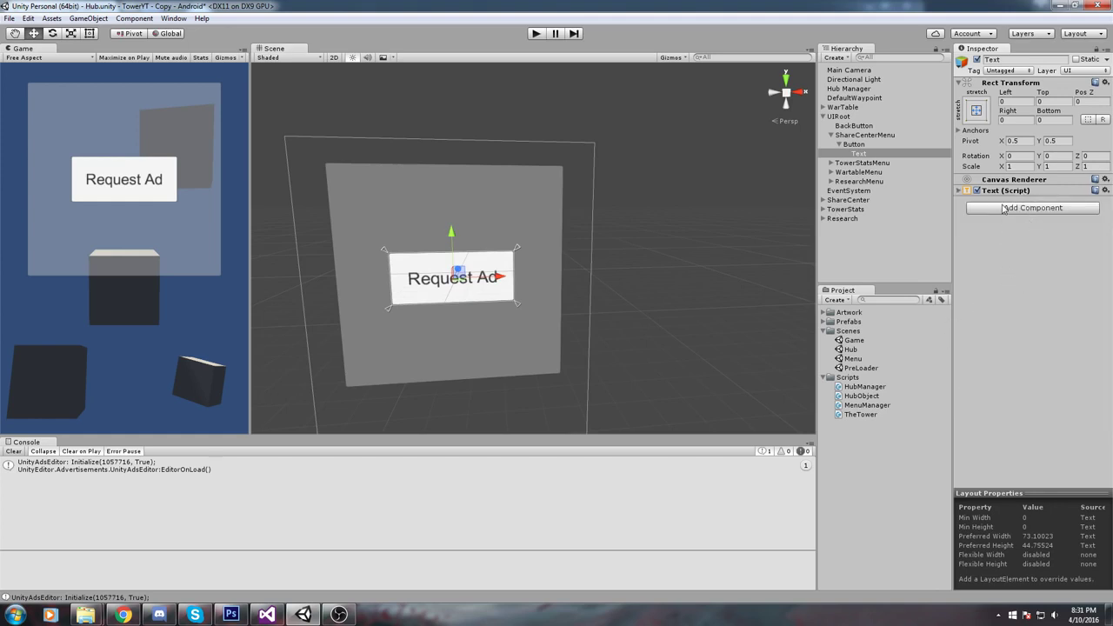
# Add a new PlayAd script component to the label and open it in MonoDevelop.
pyautogui.click(1001, 210)
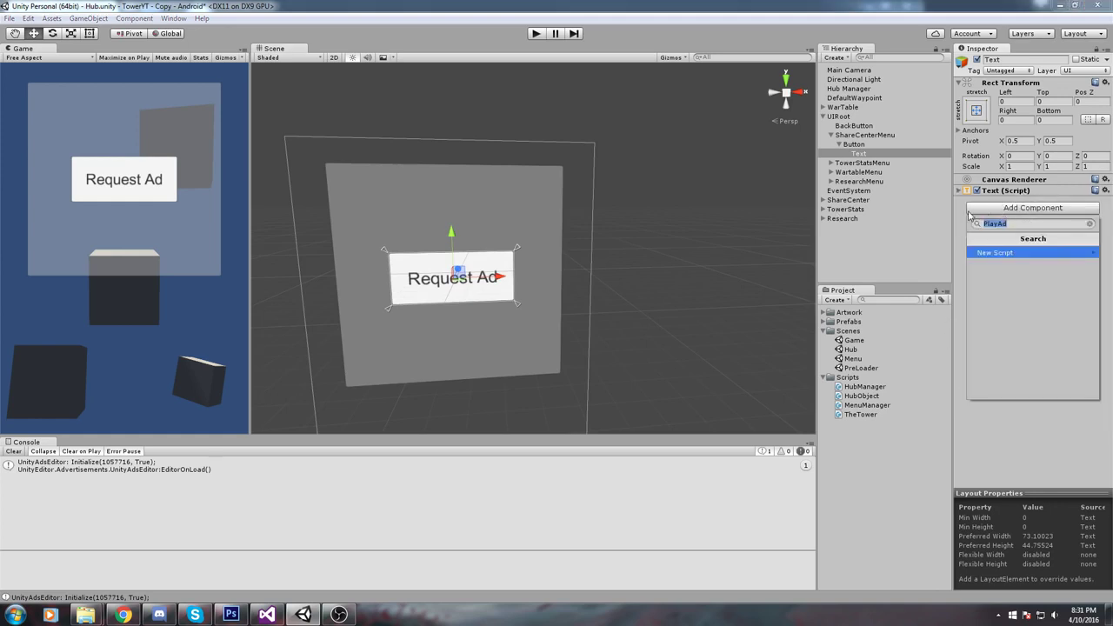
pyautogui.press('BackSpace')
pyautogui.write('PlayAd')
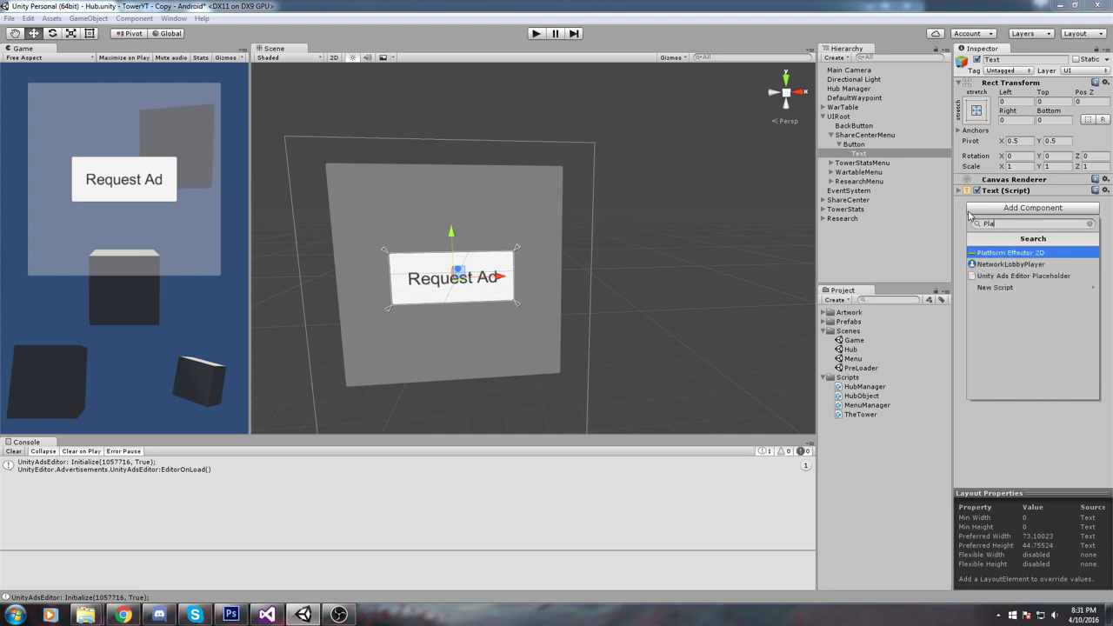
pyautogui.press('Return')
pyautogui.press('Return')
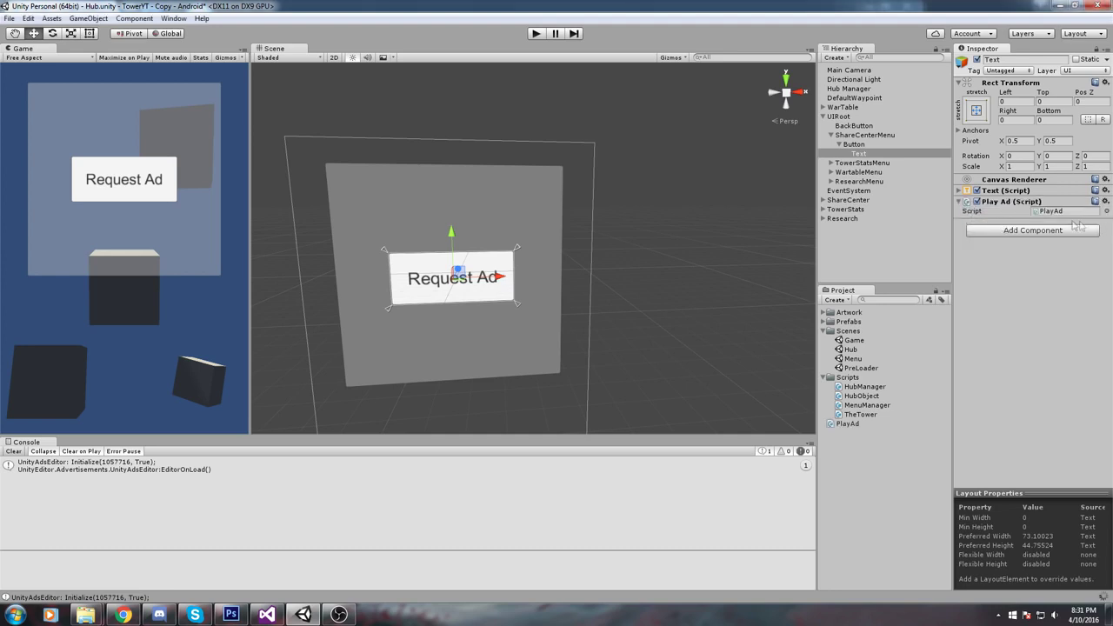
pyautogui.click(1063, 212)
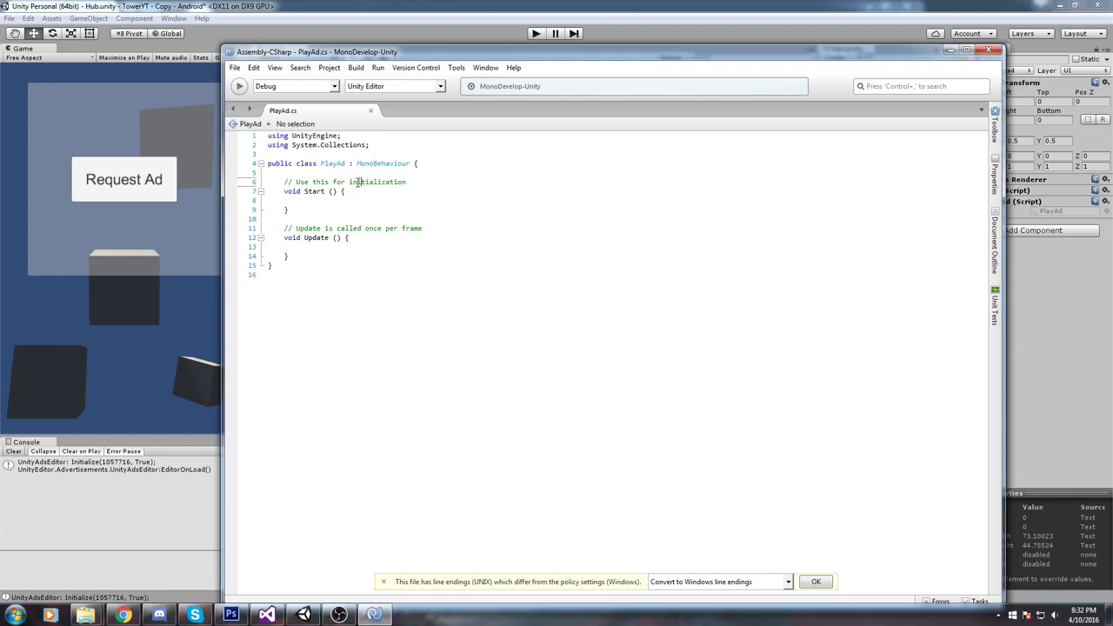
# Add the directive 'using UnityEngine.Advertisements;' to PlayAd.cs.
pyautogui.keyDown('ctrl'); pyautogui.scroll(5, 393, 195); pyautogui.keyUp('ctrl')
pyautogui.doubleClick(641, 54)
pyautogui.click(276, 113)
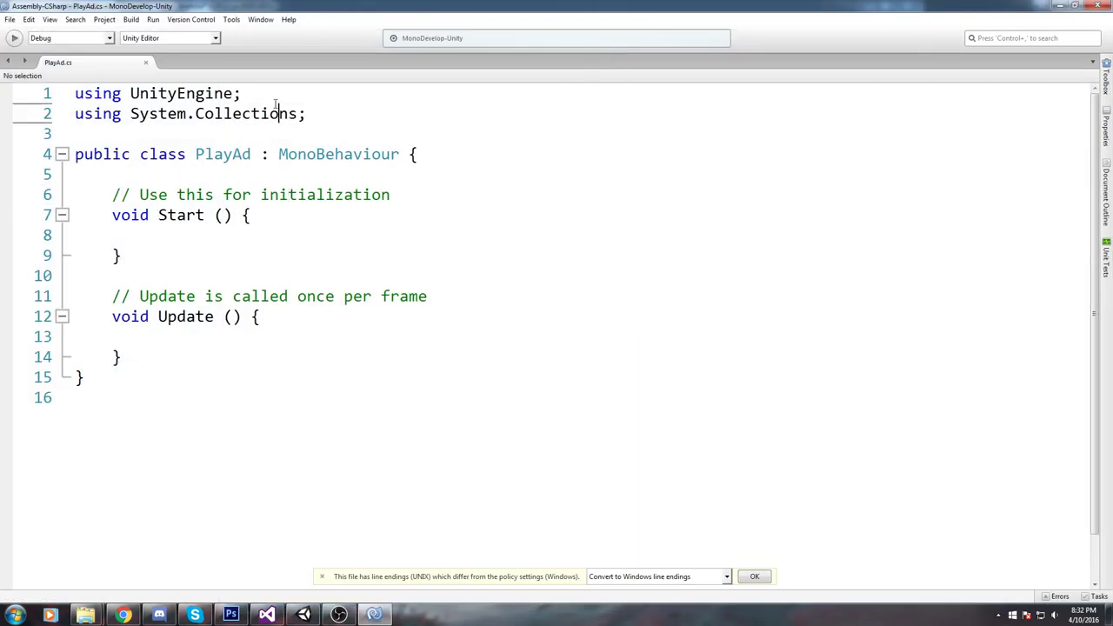
pyautogui.press('Up')
pyautogui.press('End')
pyautogui.press('Return')
pyautogui.write('using U')
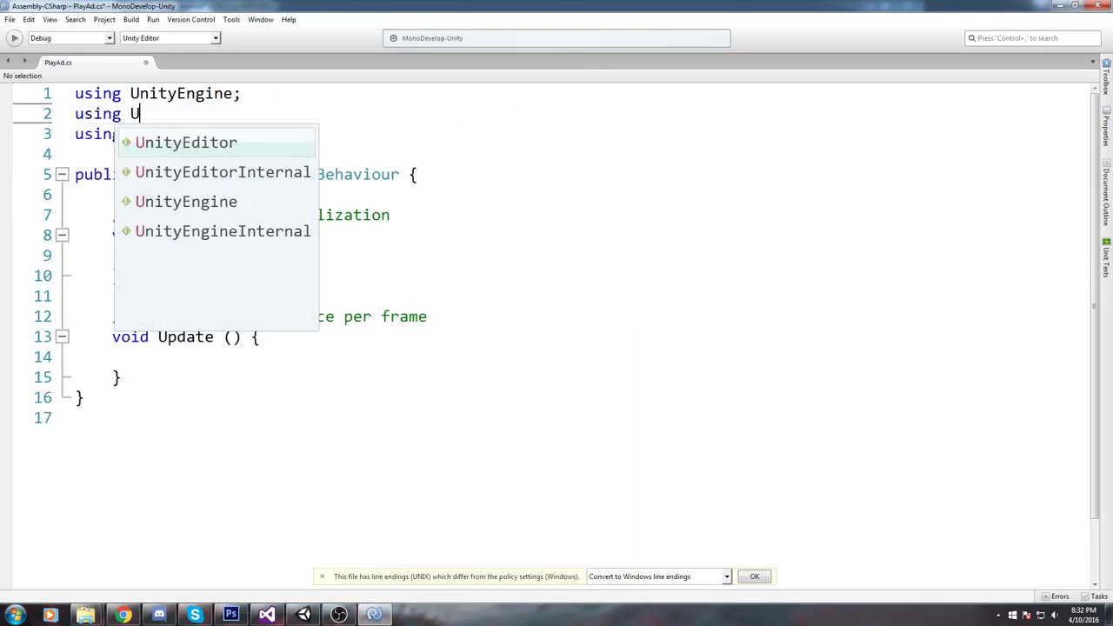
pyautogui.write('nity')
pyautogui.press('Down')
pyautogui.press('Down')
pyautogui.write('.Ad')
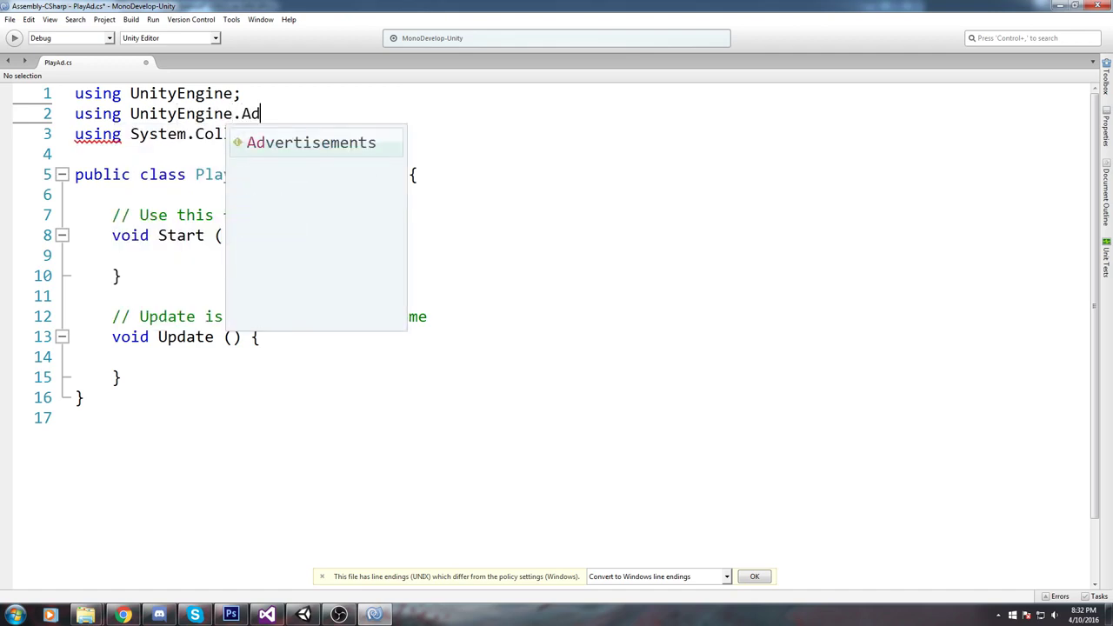
pyautogui.press('Return')
pyautogui.write(';')
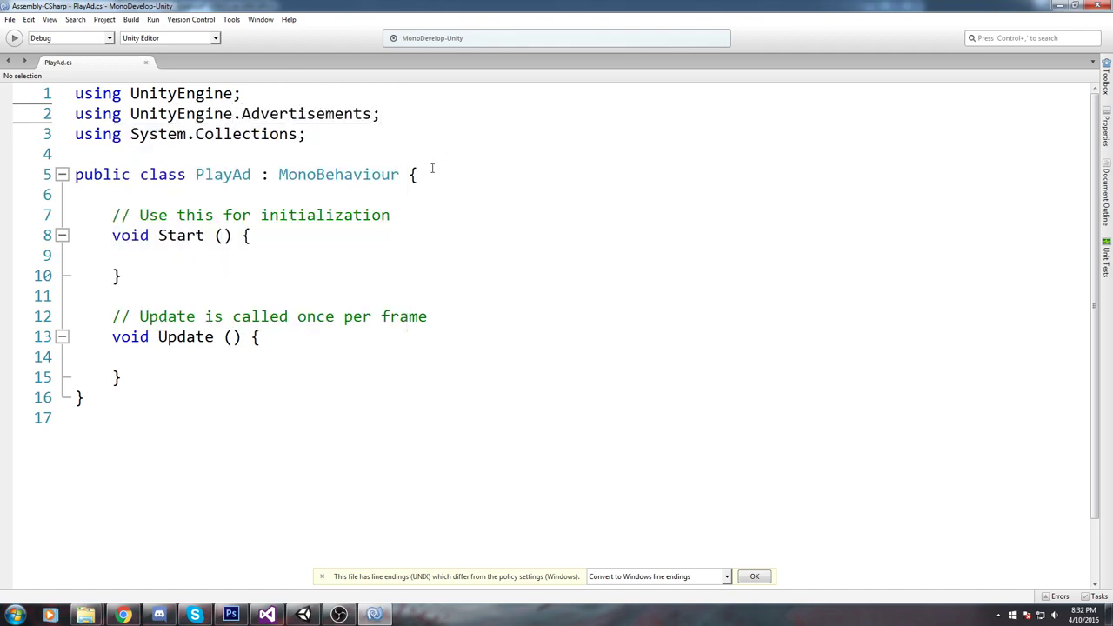
# Replace the default Start and Update methods with an empty public void ShowAd().
pyautogui.click(400, 174)
pyautogui.press('Return')
pyautogui.moveTo(124, 398); pyautogui.dragTo(74, 228)
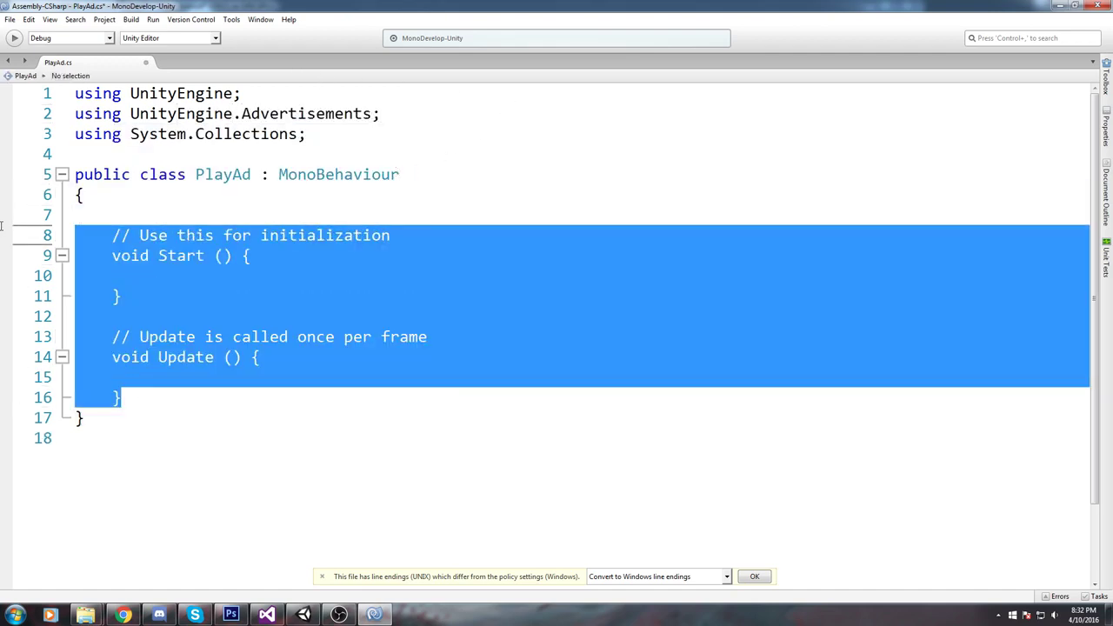
pyautogui.press('BackSpace')
pyautogui.press('BackSpace')
pyautogui.press('BackSpace')
pyautogui.press('Return')
pyautogui.write('publ')
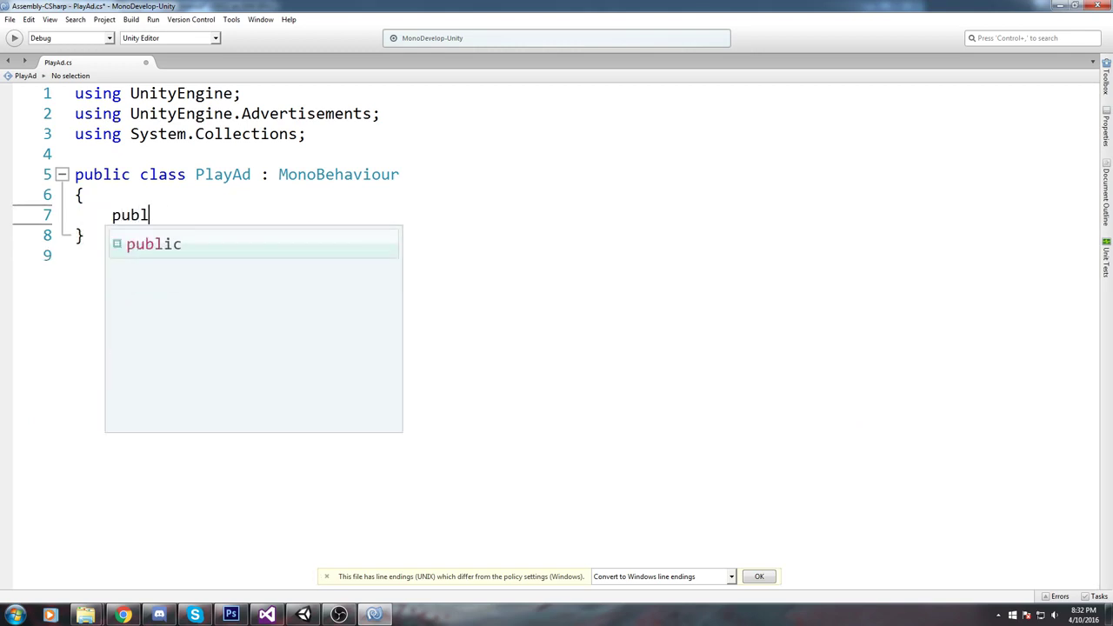
pyautogui.write('ic void ')
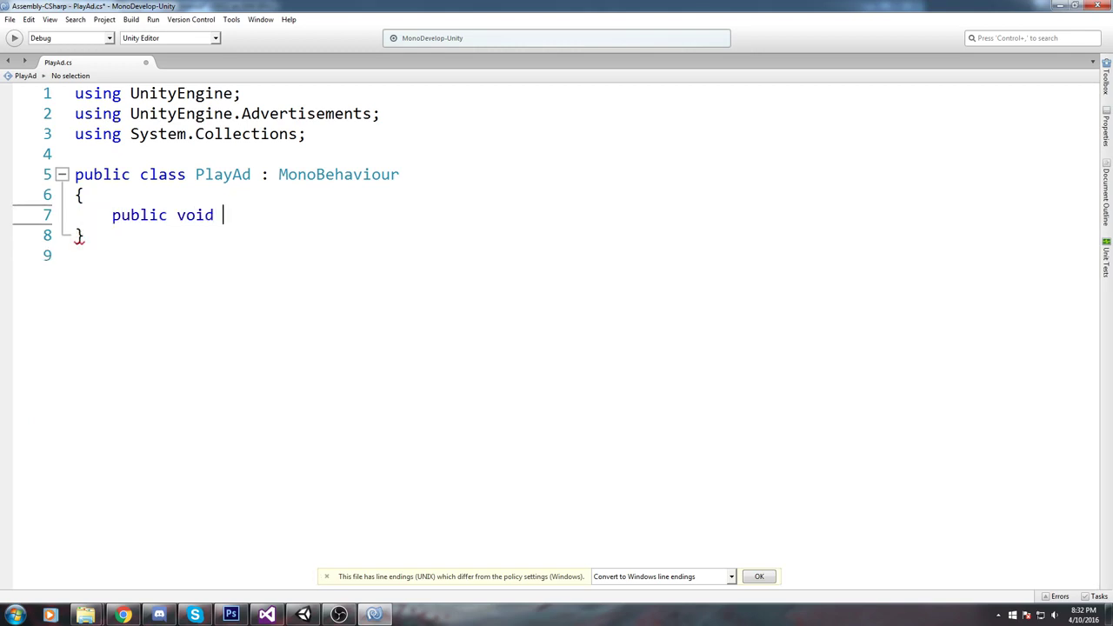
pyautogui.write('ShowAd')
pyautogui.write('()')
pyautogui.press('Return')
pyautogui.write('{}')
pyautogui.press('Return')
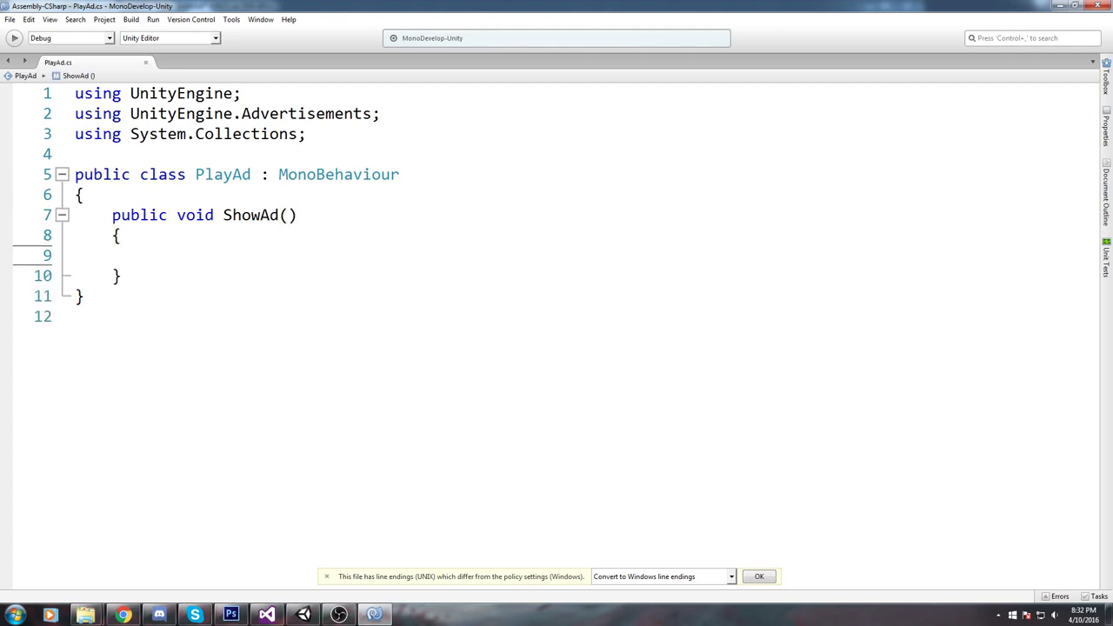
# Add an empty private void Start() method above ShowAd.
pyautogui.press('Up')
pyautogui.press('Up')
pyautogui.press('Up')
pyautogui.press('Return')
pyautogui.write('p')
pyautogui.press('BackSpace')
pyautogui.press('Up')
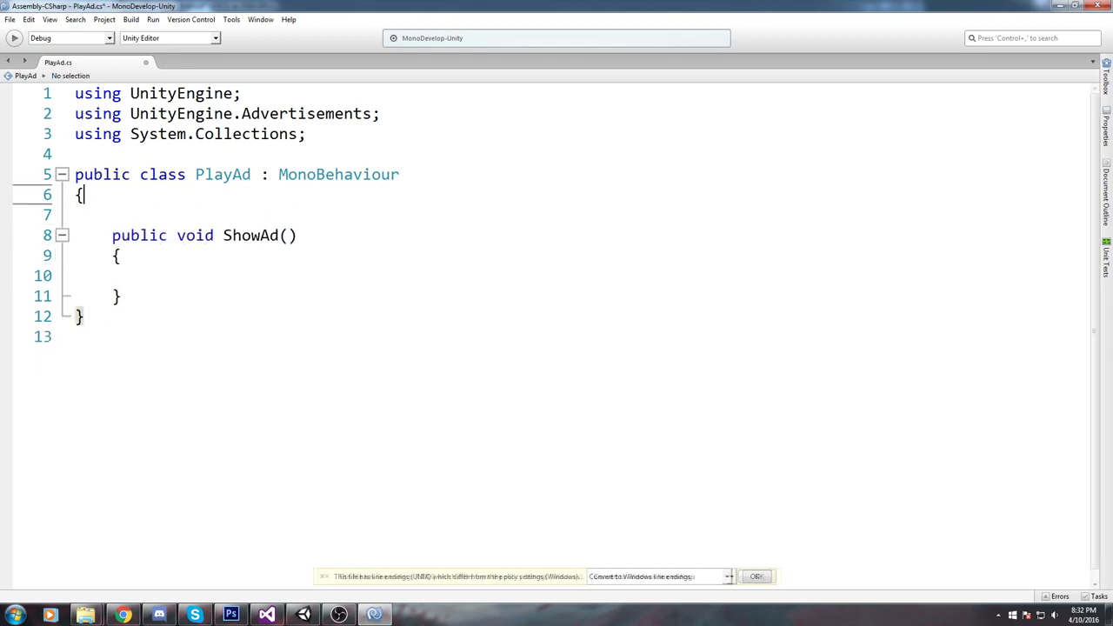
pyautogui.press('Return')
pyautogui.write('privaste')
pyautogui.press('BackSpace')
pyautogui.press('BackSpace')
pyautogui.press('BackSpace')
pyautogui.write('t')
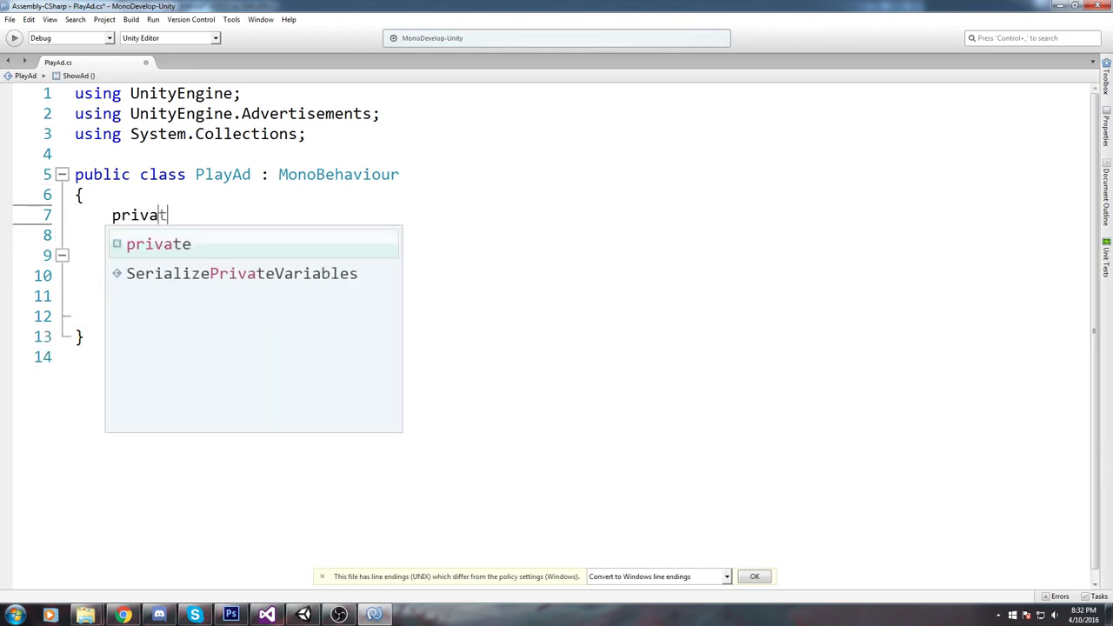
pyautogui.write('e void Update')
pyautogui.hotkey('ctrl', 'shift', 'Left')
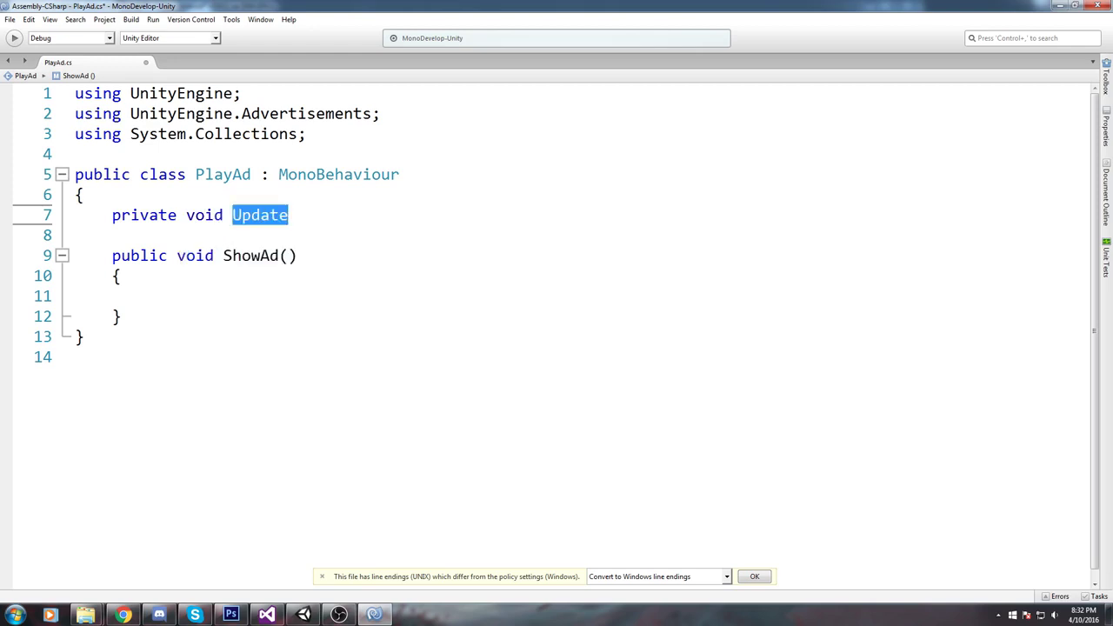
pyautogui.write('Start()')
pyautogui.press('Return')
pyautogui.write('{')
pyautogui.press('Return')
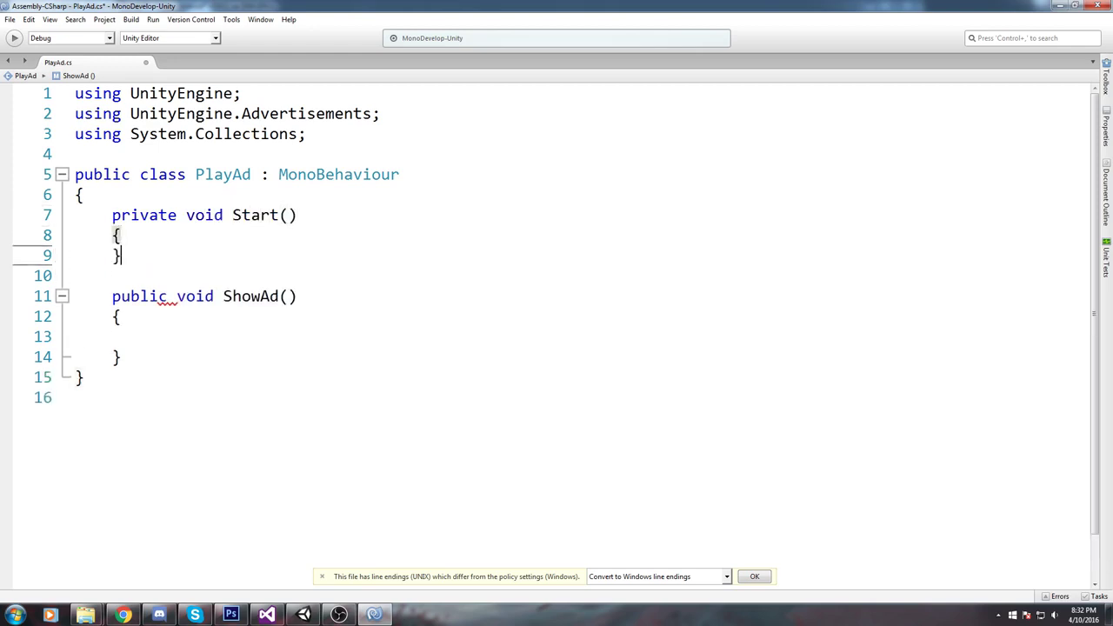
pyautogui.press('Up')
pyautogui.press('Return')
# Write Advertisement.Show (); inside the ShowAd method.
pyautogui.click(175, 298)
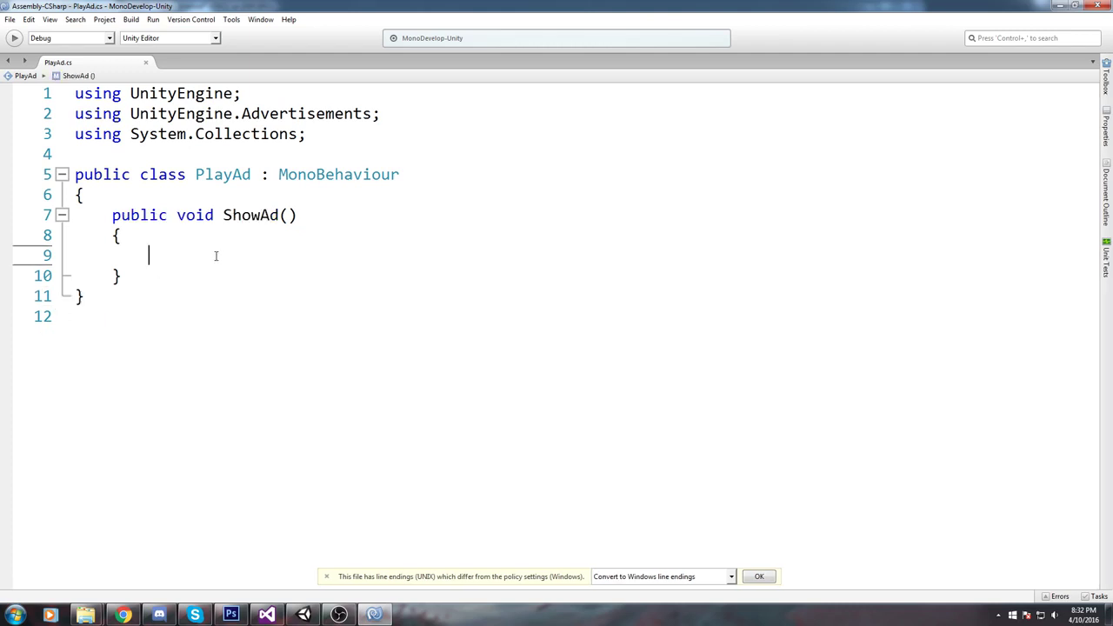
pyautogui.write('Ad')
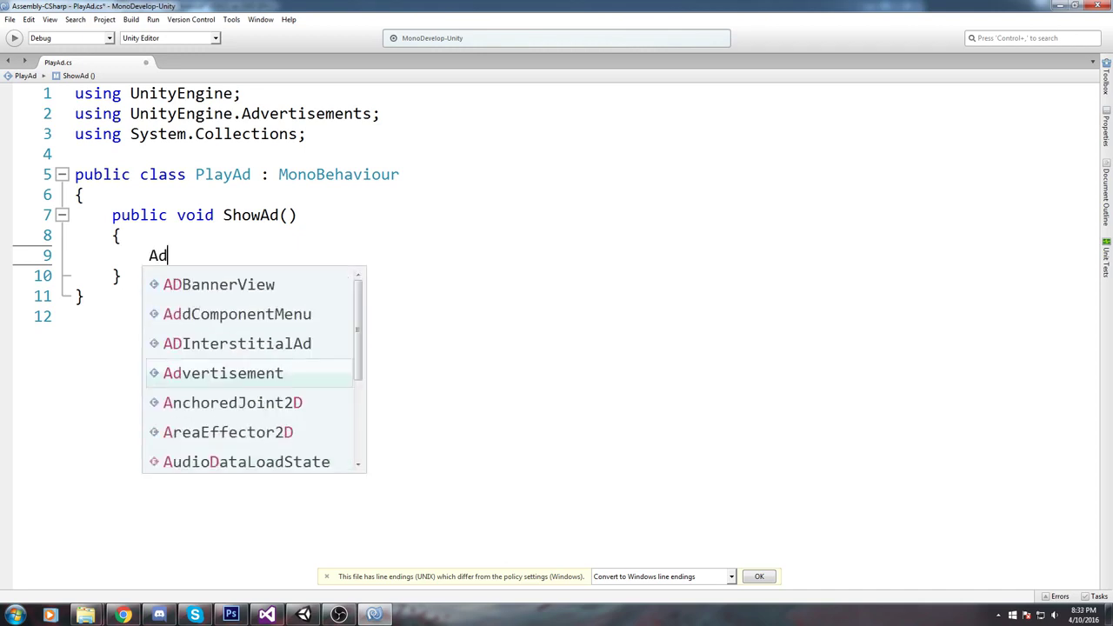
pyautogui.write('ver')
pyautogui.press('Return')
pyautogui.write('.')
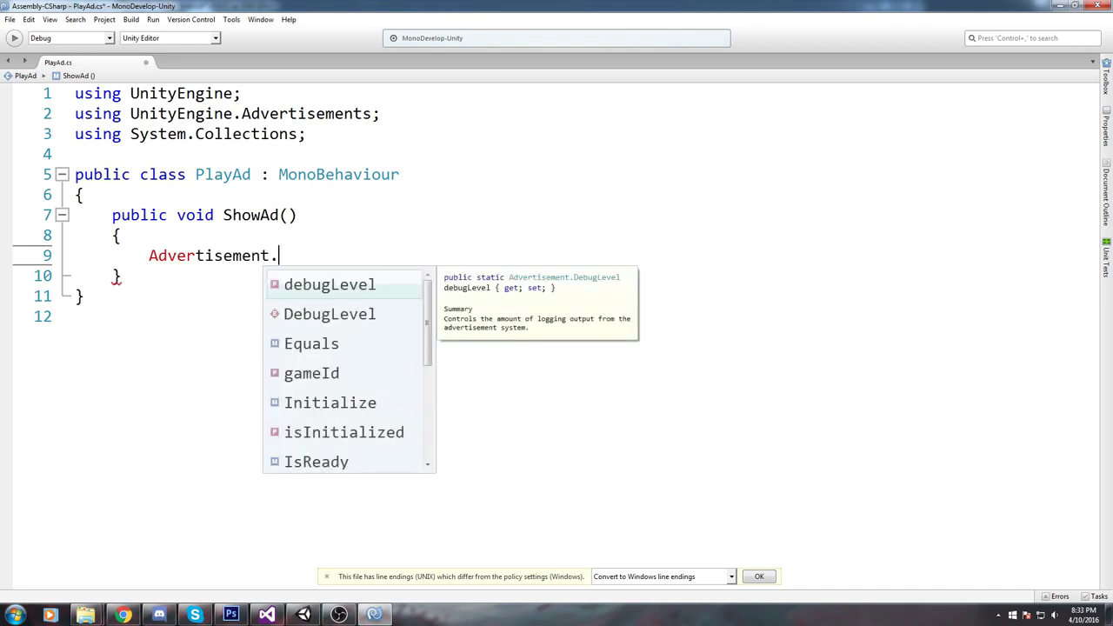
pyautogui.write('Show ();')
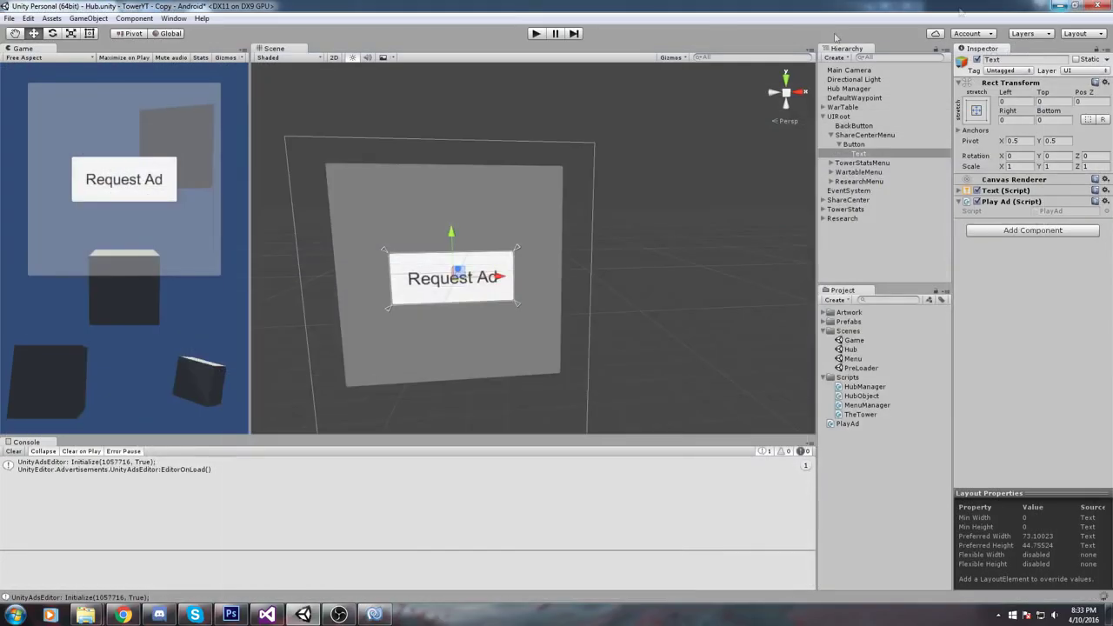
# Add an On Click entry to the Request Ad button, first trying the Button object.
pyautogui.click(861, 145)
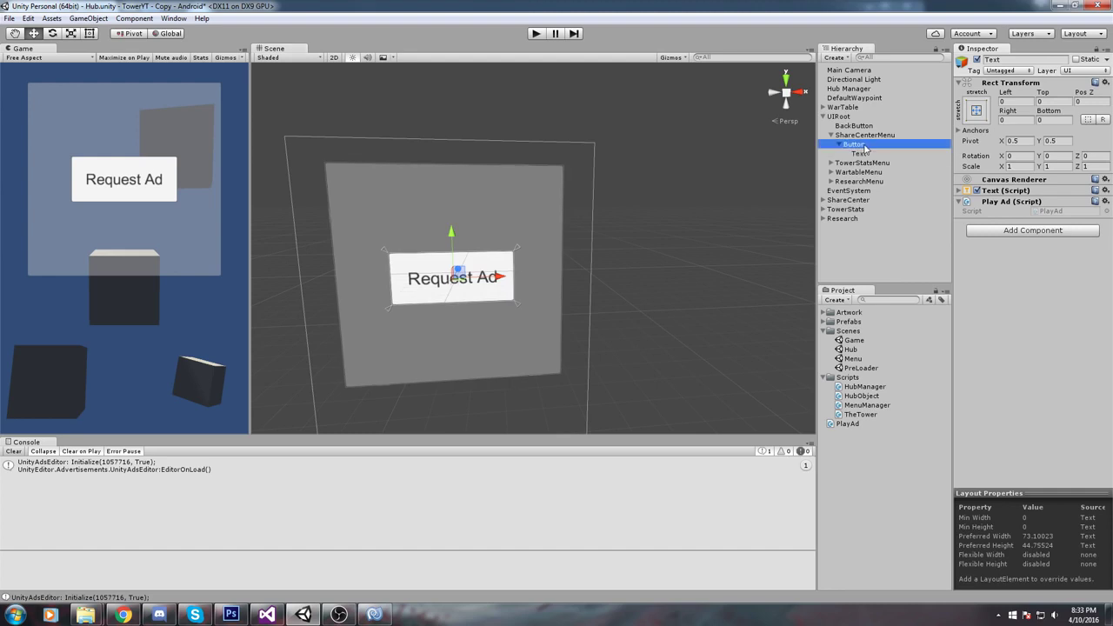
pyautogui.click(1087, 374)
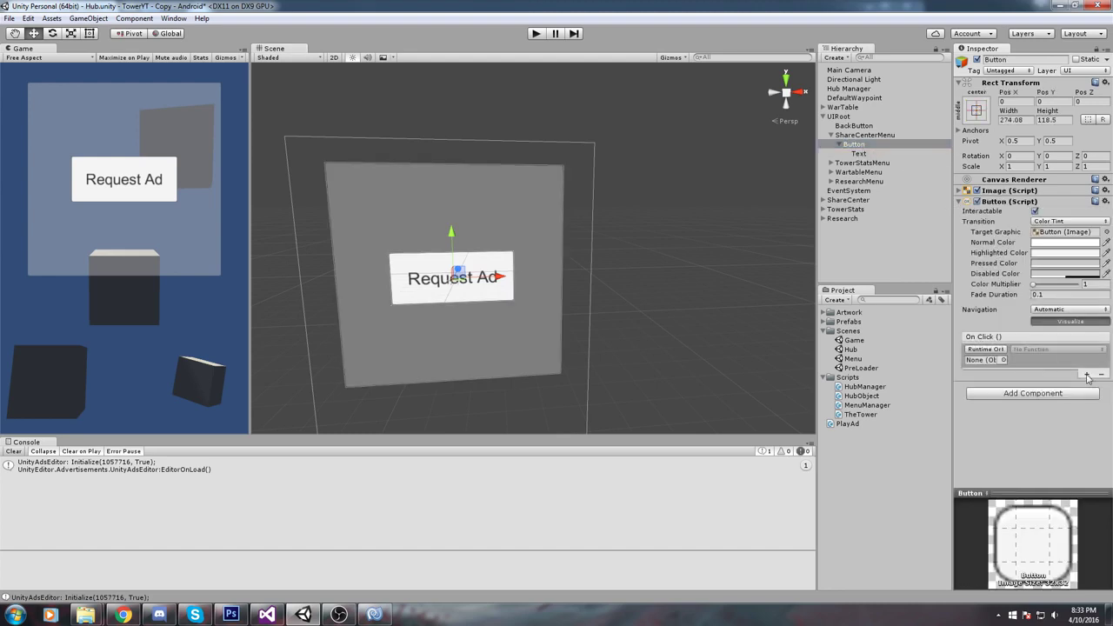
pyautogui.moveTo(856, 145); pyautogui.dragTo(987, 359)
pyautogui.click(1048, 349)
pyautogui.moveTo(1052, 431)
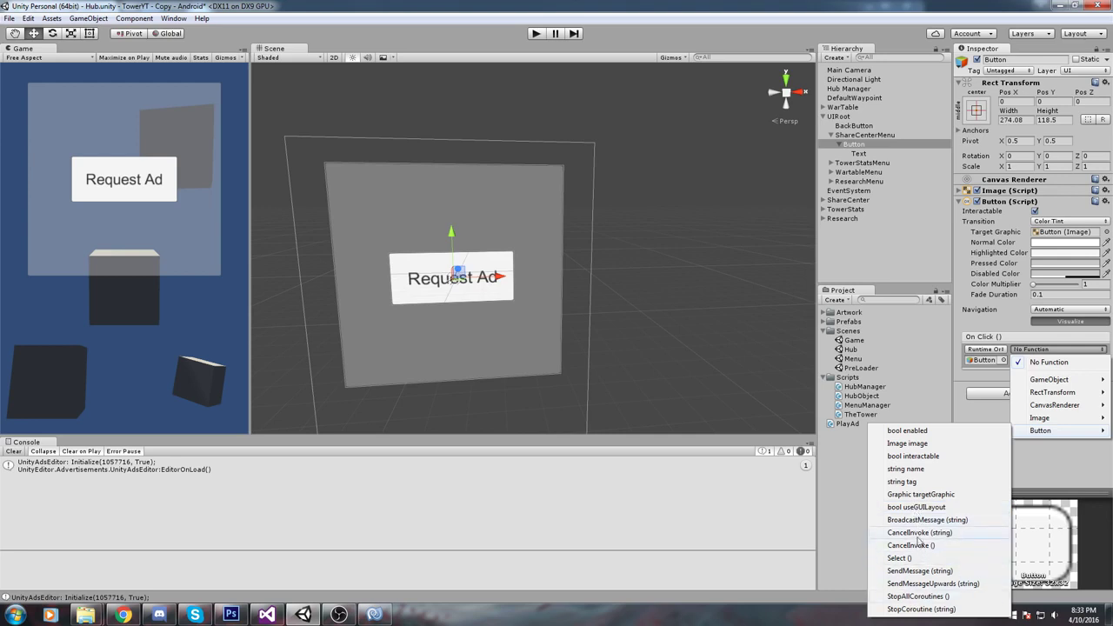
pyautogui.click(884, 244)
# Assign the Text object to On Click calling PlayAd.ShowAd(), then open PreLoader.
pyautogui.click(861, 154)
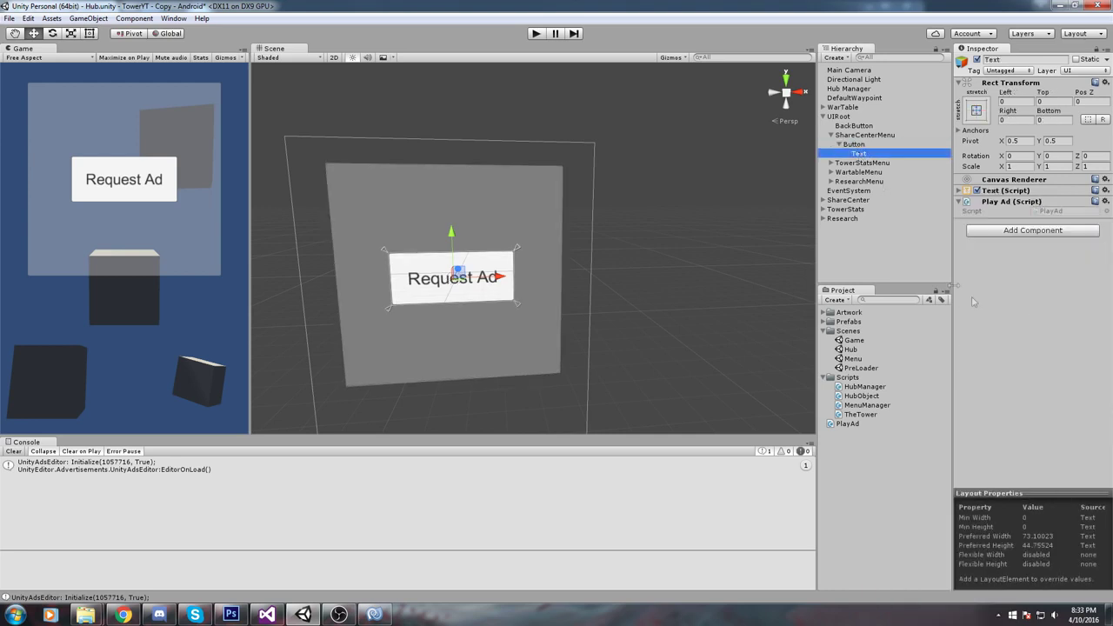
pyautogui.click(864, 145)
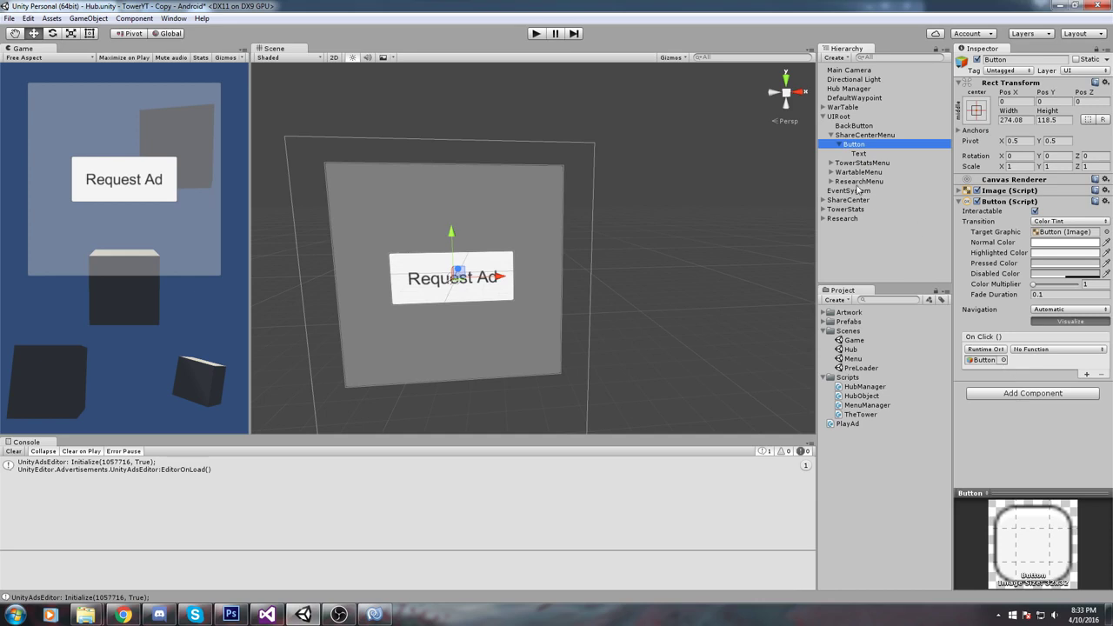
pyautogui.moveTo(861, 153); pyautogui.dragTo(982, 359)
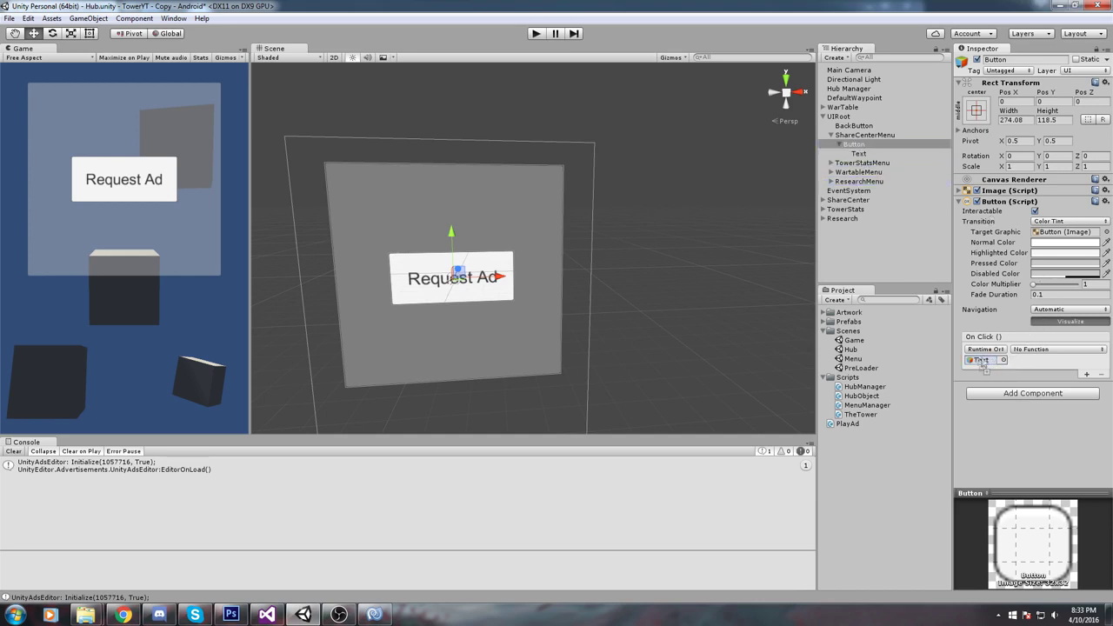
pyautogui.click(1057, 349)
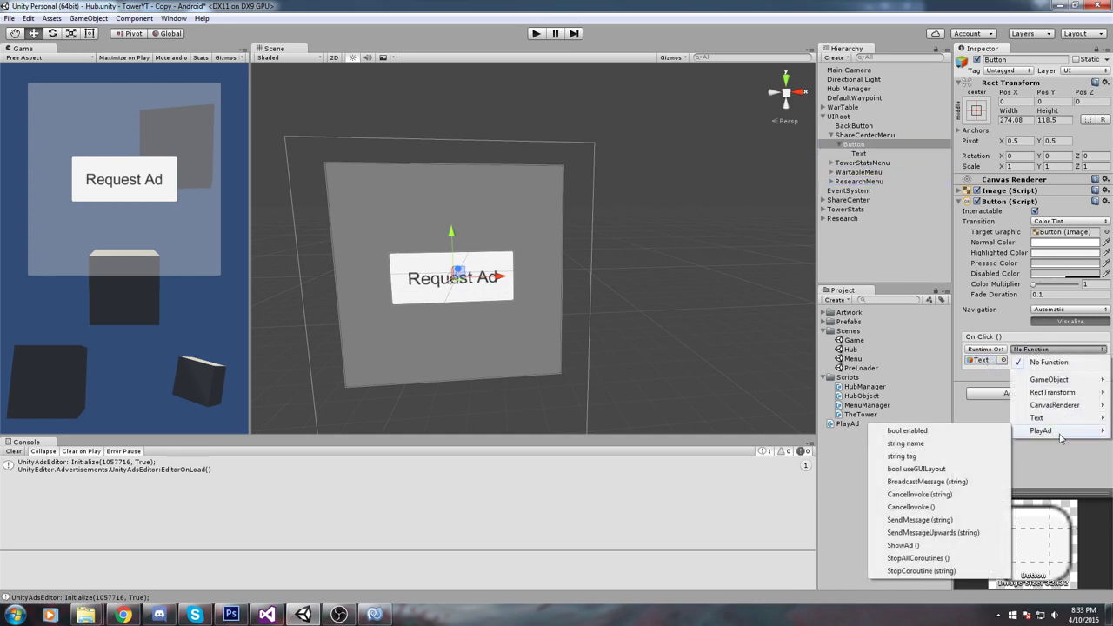
pyautogui.click(922, 547)
pyautogui.moveTo(639, 201); pyautogui.dragTo(648, 208)
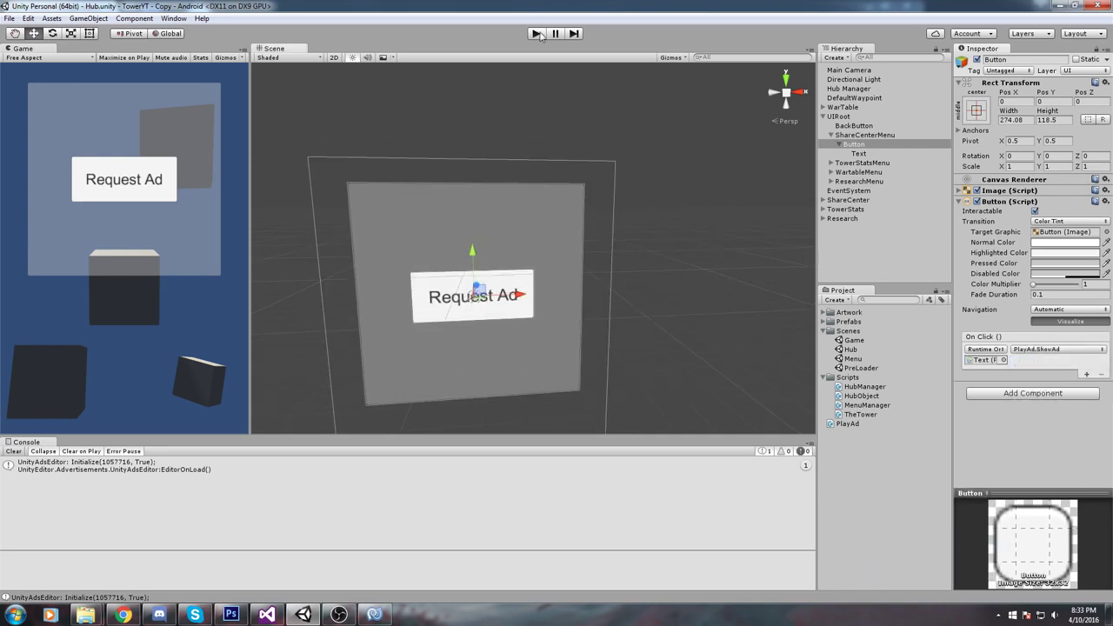
pyautogui.doubleClick(861, 368)
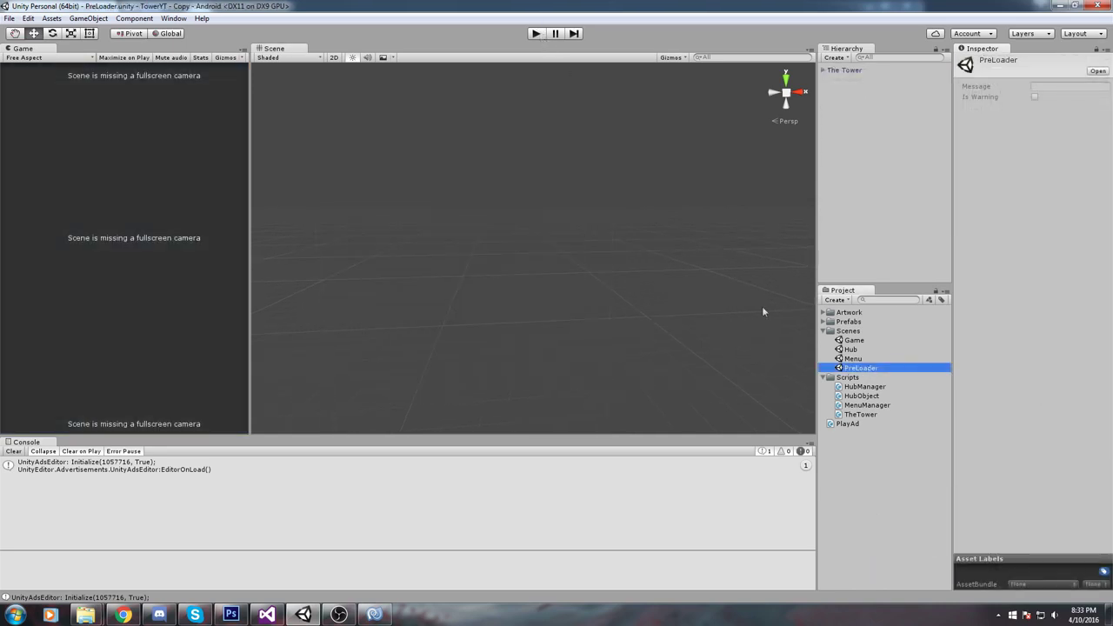
# Play from the SPLASH screen into the Hub and press Request Ad to see the test ad.
pyautogui.click(534, 34)
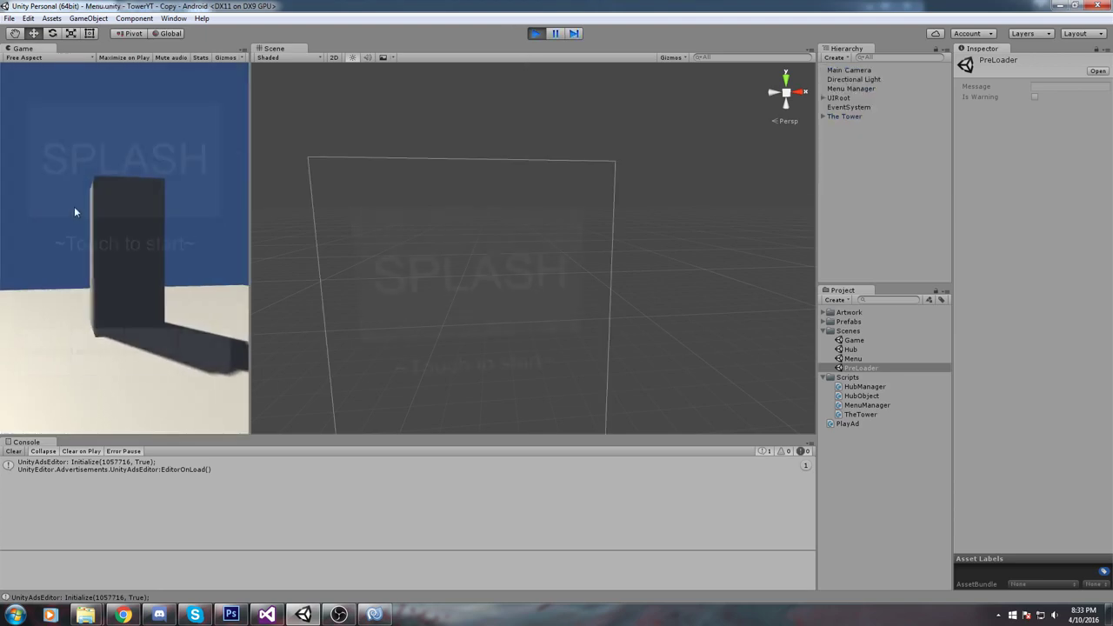
pyautogui.click(140, 254)
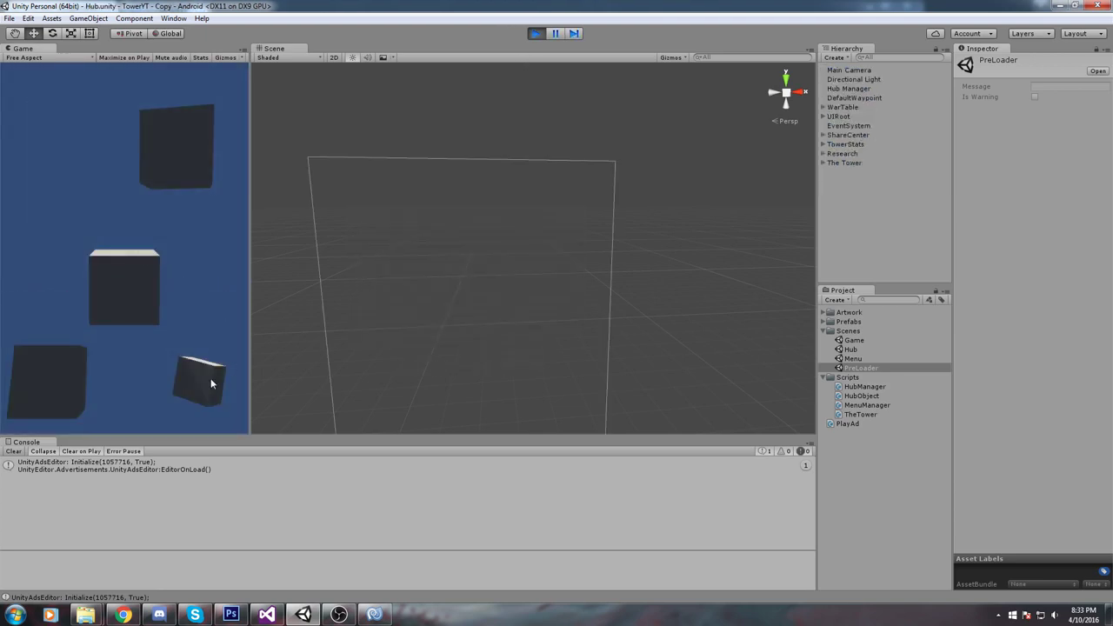
pyautogui.click(144, 175)
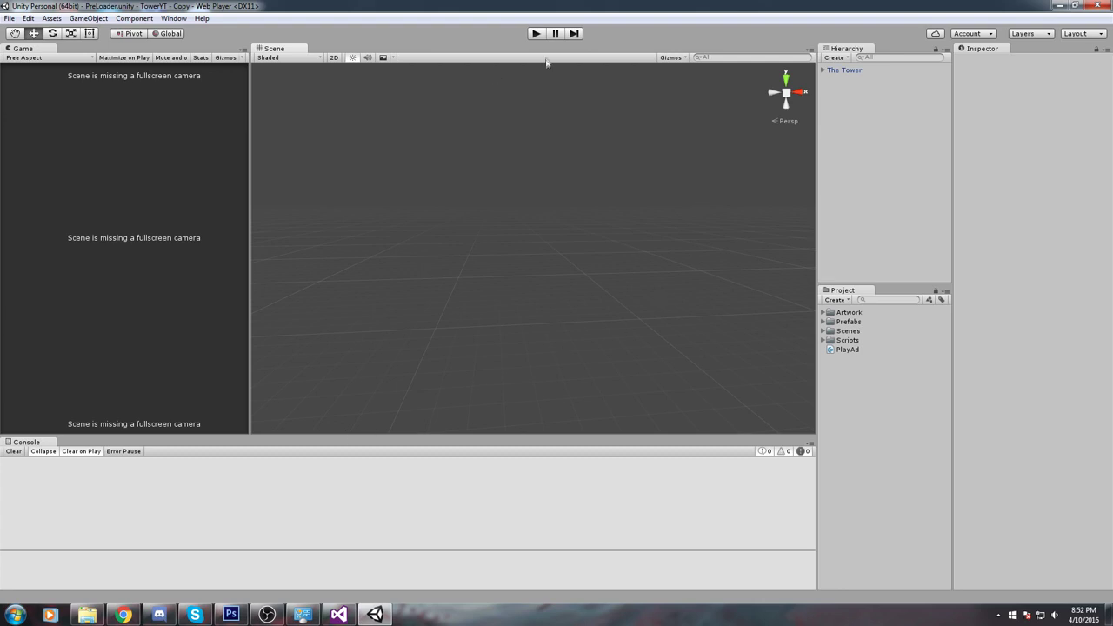
pyautogui.click(536, 34)
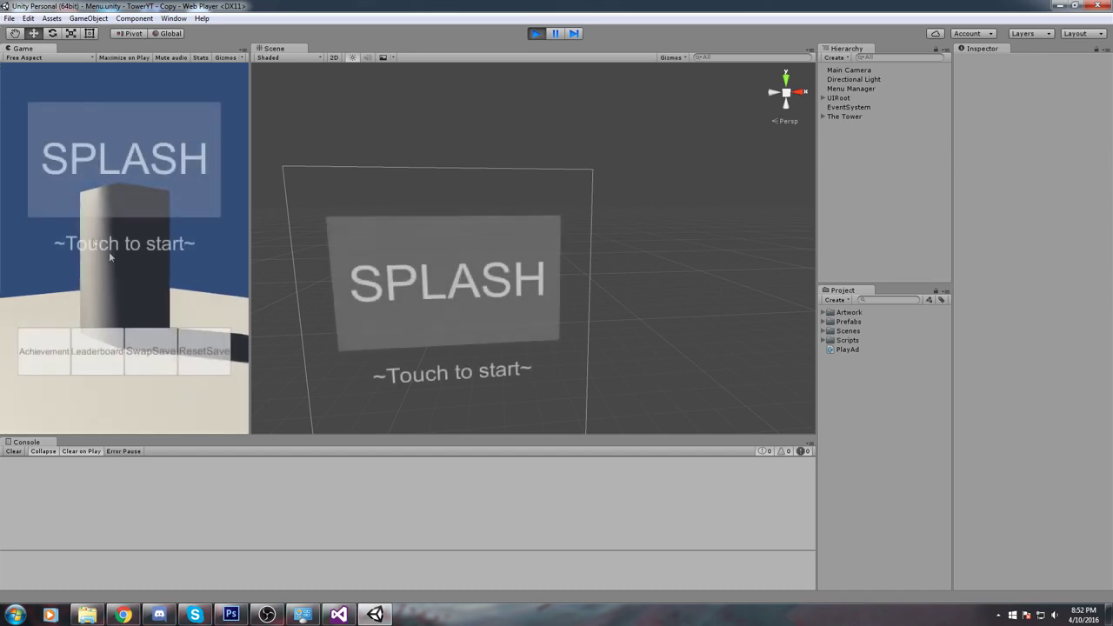
pyautogui.click(119, 259)
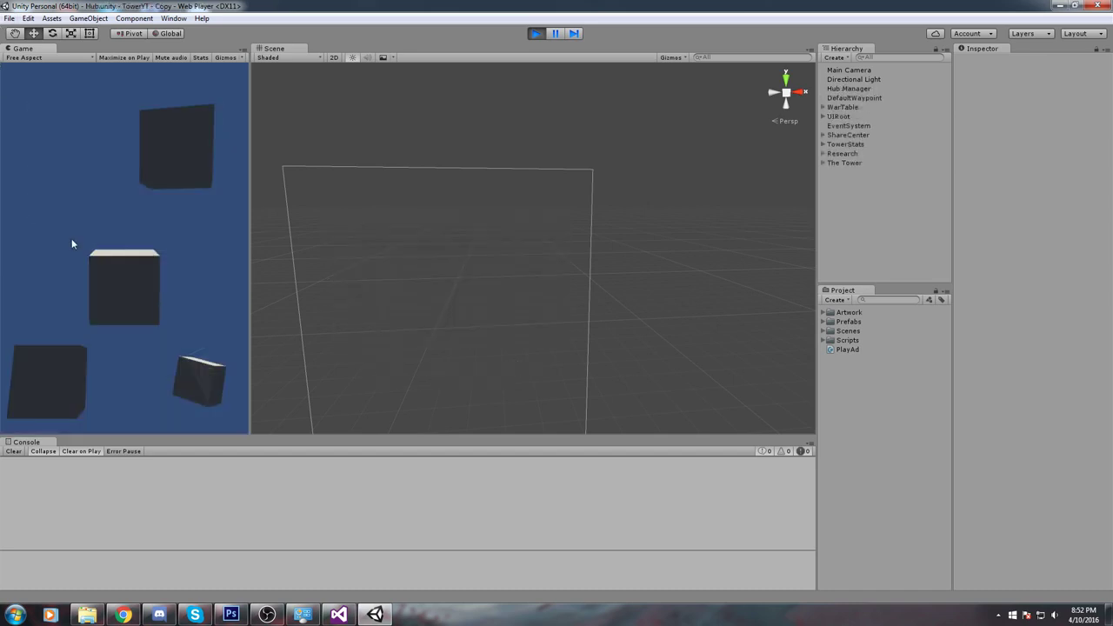
pyautogui.click(200, 362)
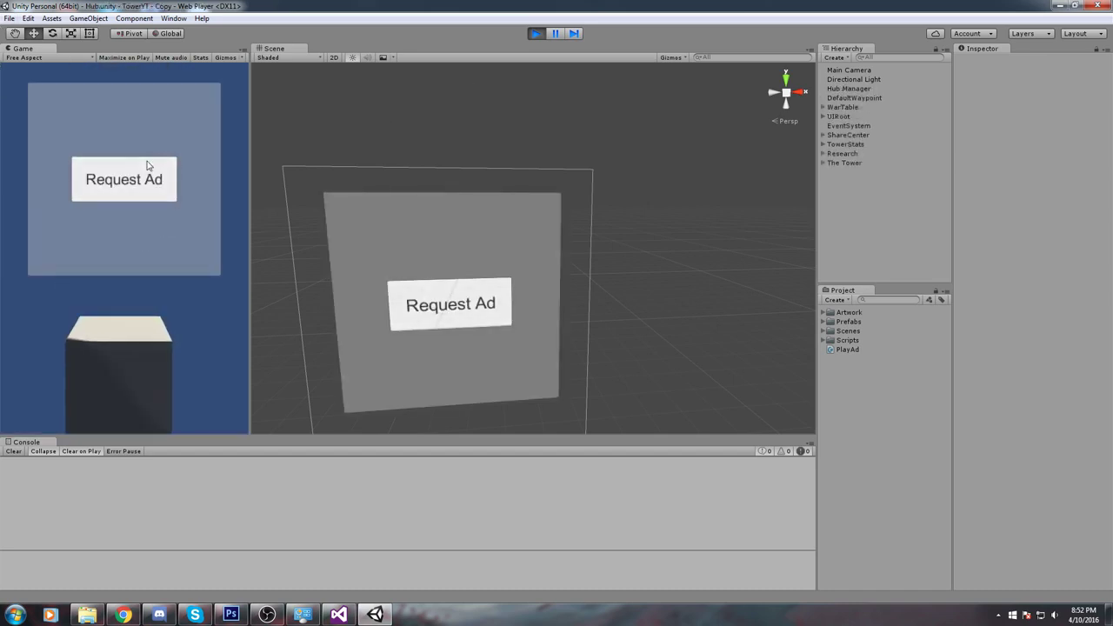
pyautogui.click(149, 167)
pyautogui.click(537, 33)
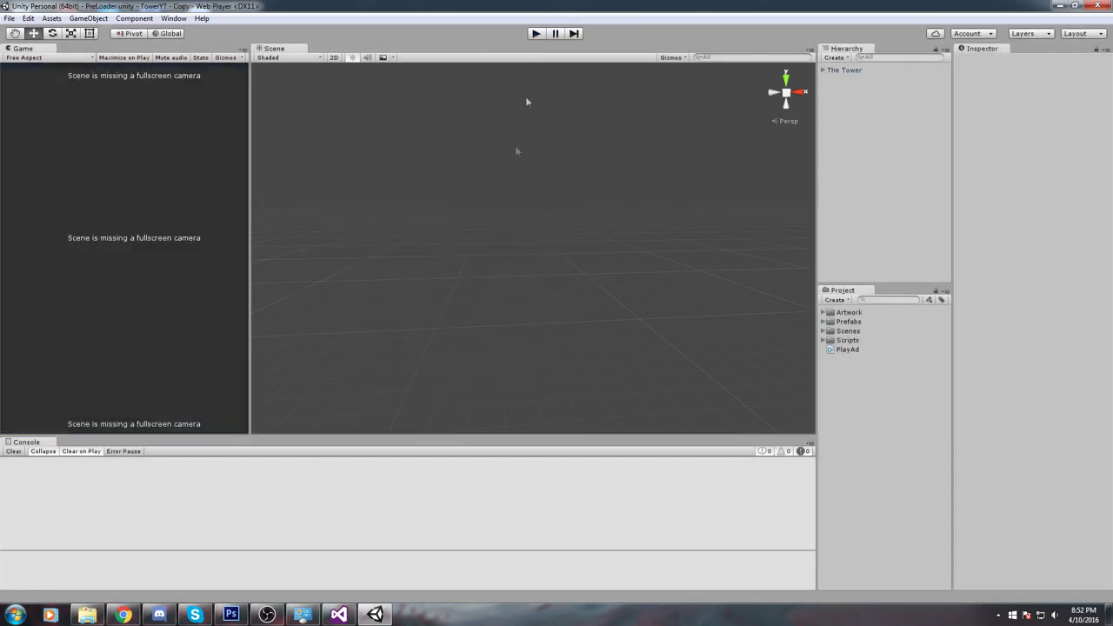
pyautogui.doubleClick(848, 350)
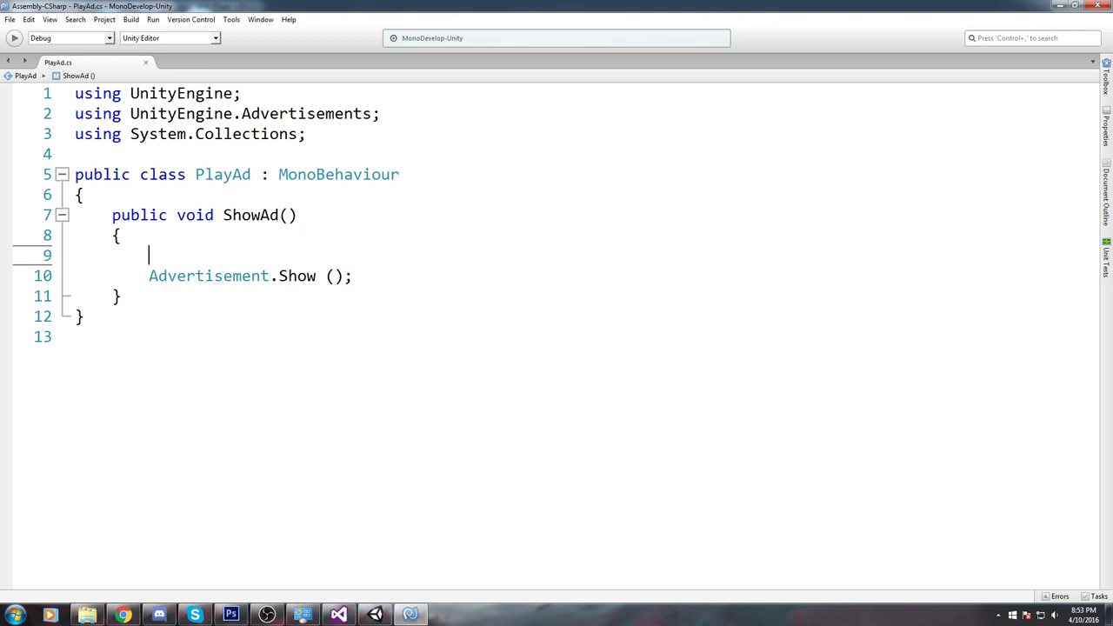
# Wrap Advertisement.Show() in ShowAd inside if (Advertisement.IsReady()).
pyautogui.write('if(')
pyautogui.write('Advertisement.')
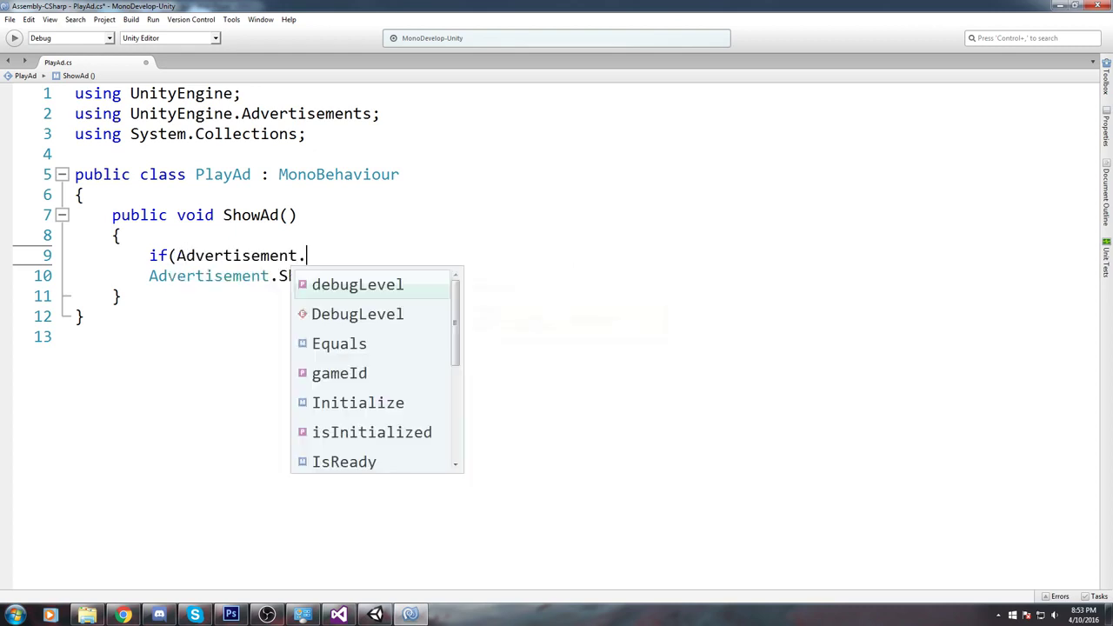
pyautogui.write('is')
pyautogui.press('Up')
pyautogui.press('Return')
pyautogui.write('(')
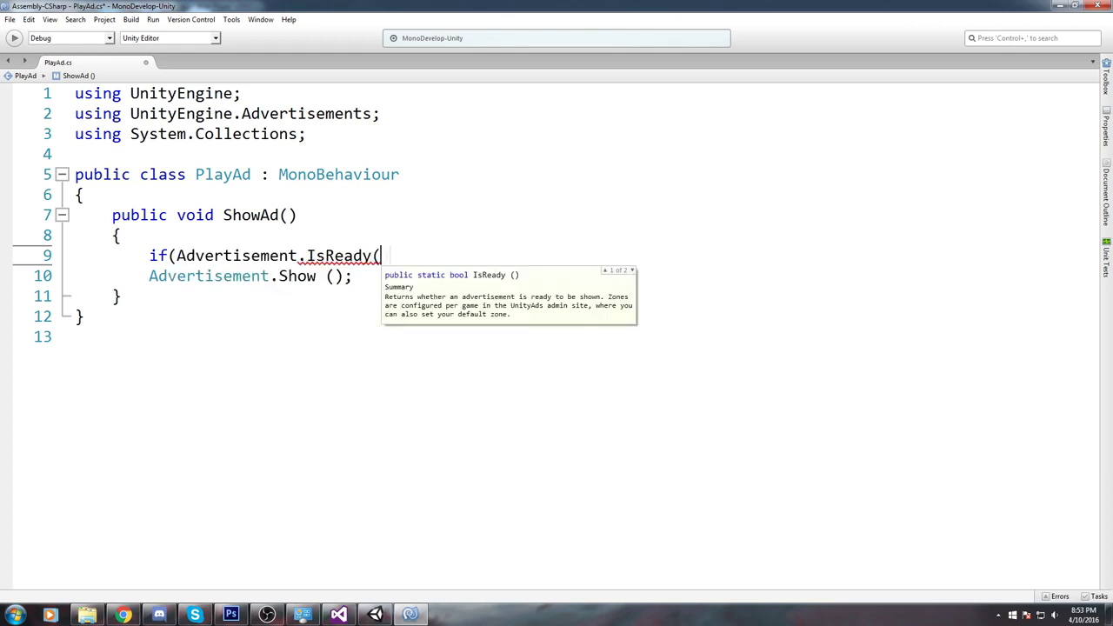
pyautogui.write('))')
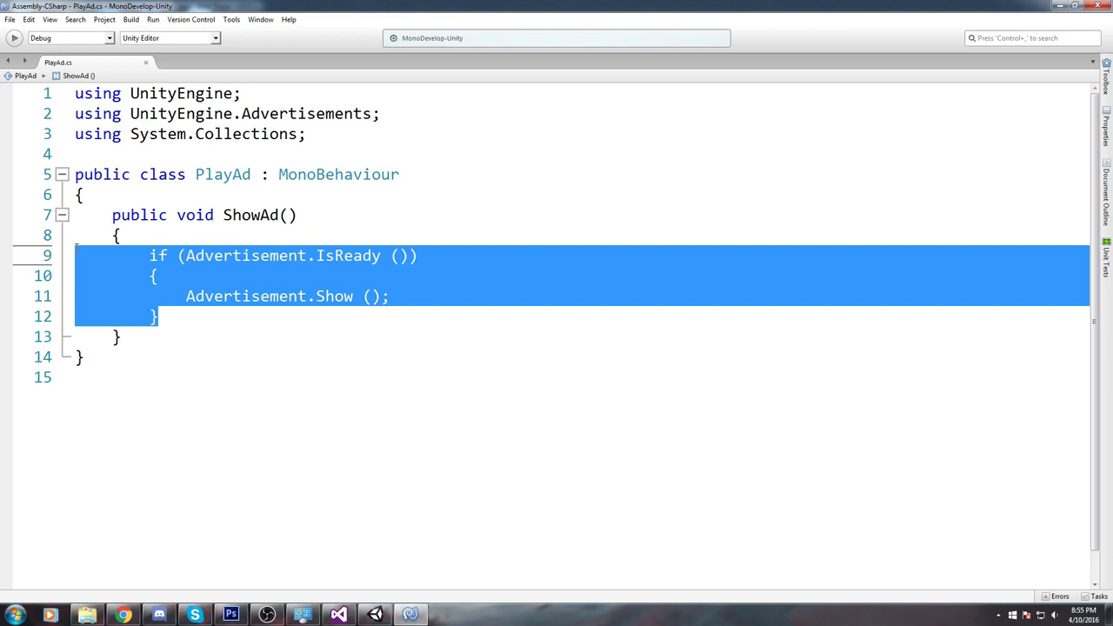
pyautogui.click(175, 333)
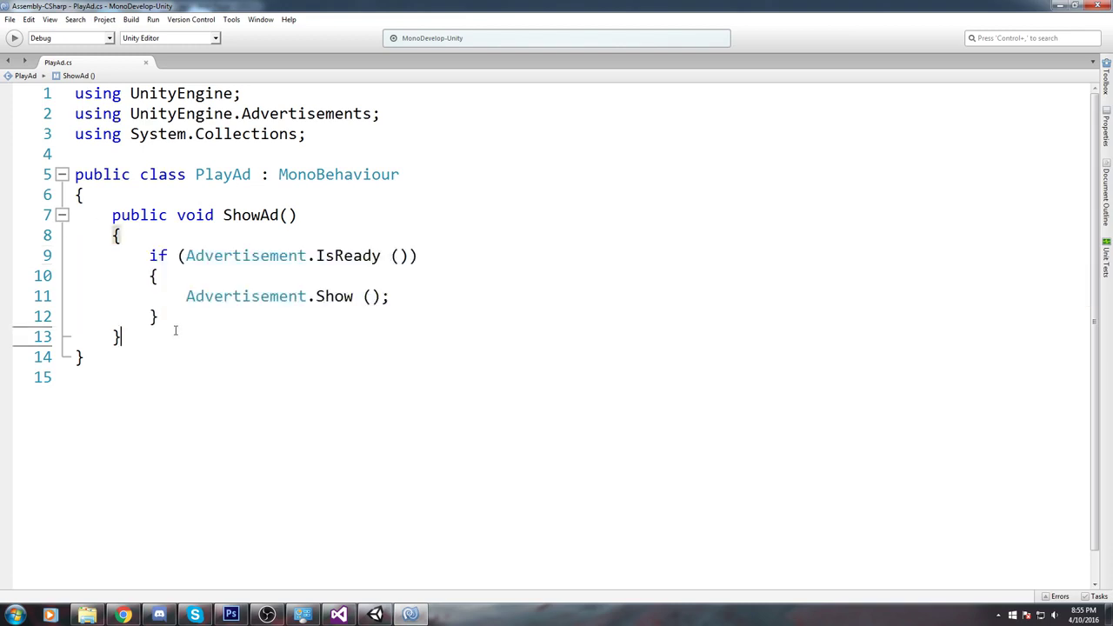
# Declare a new method 'private void HandleAdResult(ShowResult result)' below ShowAd.
pyautogui.press('Return')
pyautogui.write('pro')
pyautogui.press('BackSpace')
pyautogui.press('BackSpace')
pyautogui.press('BackSpace')
pyautogui.press('Return')
pyautogui.write('private ')
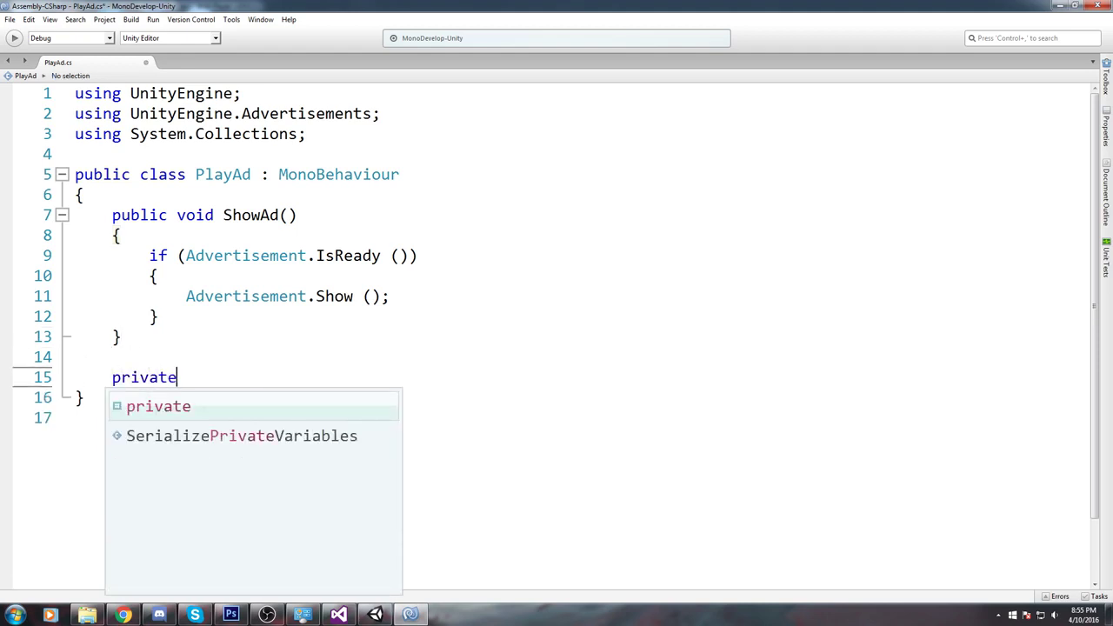
pyautogui.write('voisd')
pyautogui.press('BackSpace')
pyautogui.write('d H')
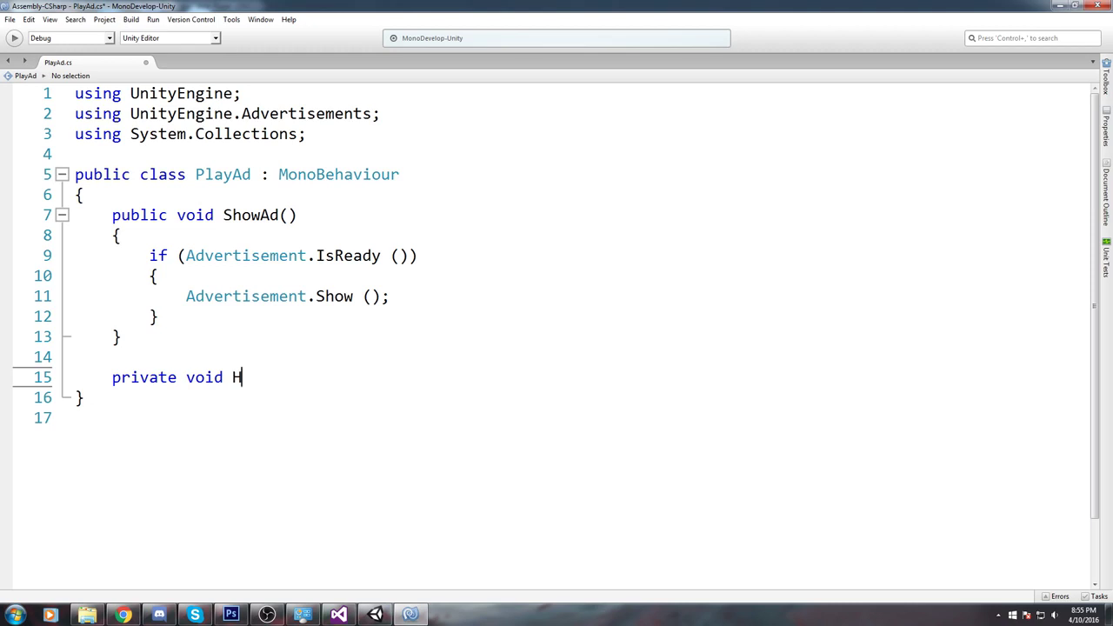
pyautogui.write('andleAd')
pyautogui.write('Result(')
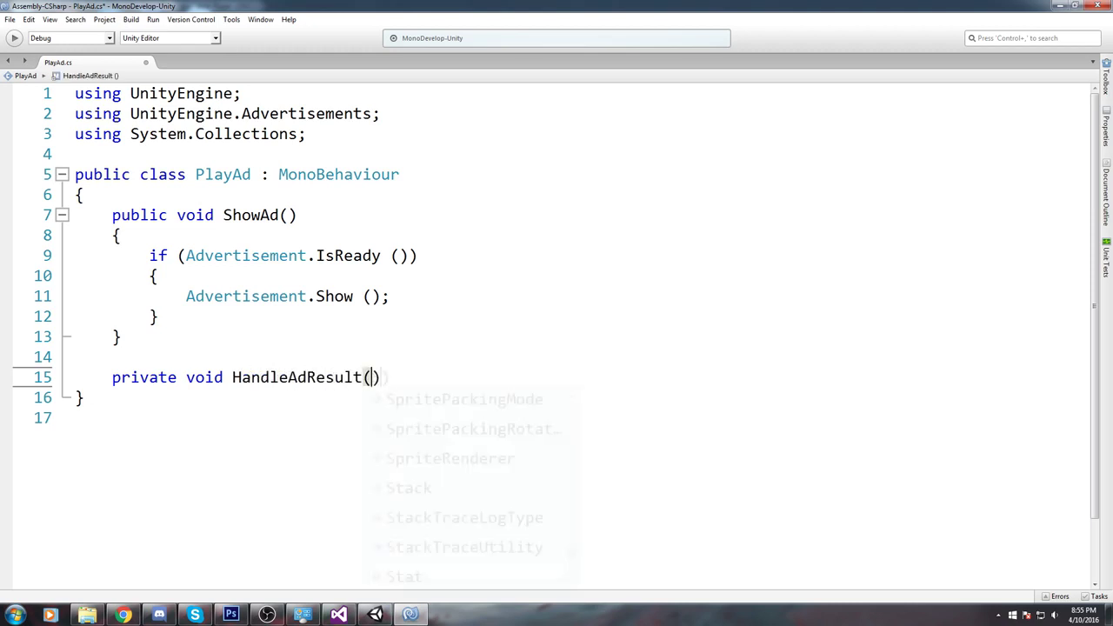
pyautogui.write('ShowResult ')
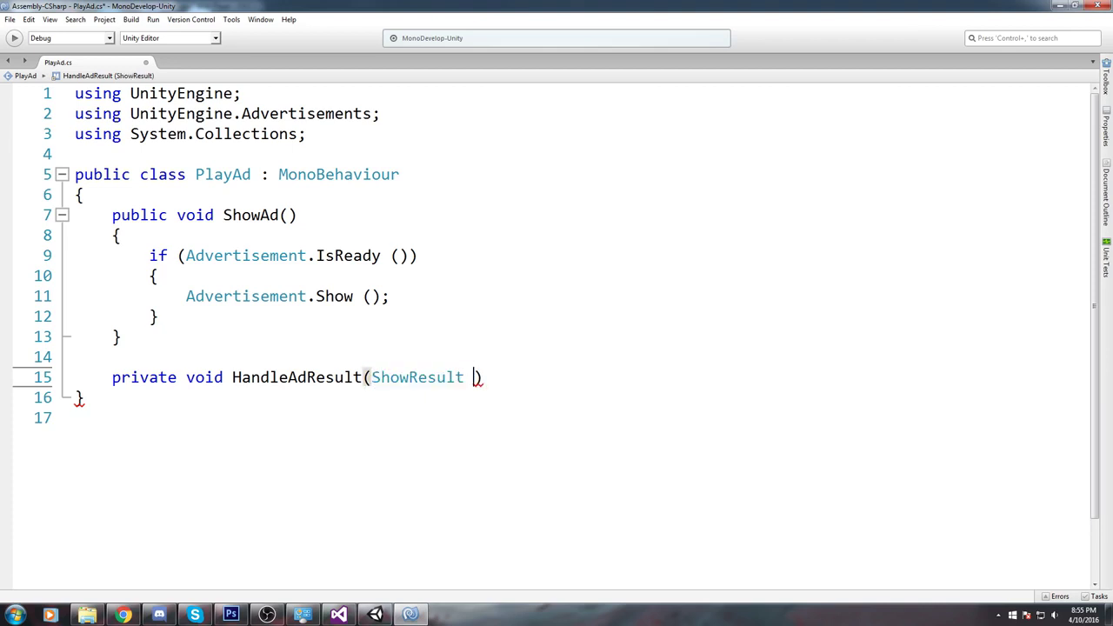
pyautogui.write('result')
pyautogui.moveTo(392, 122); pyautogui.dragTo(3, 122)
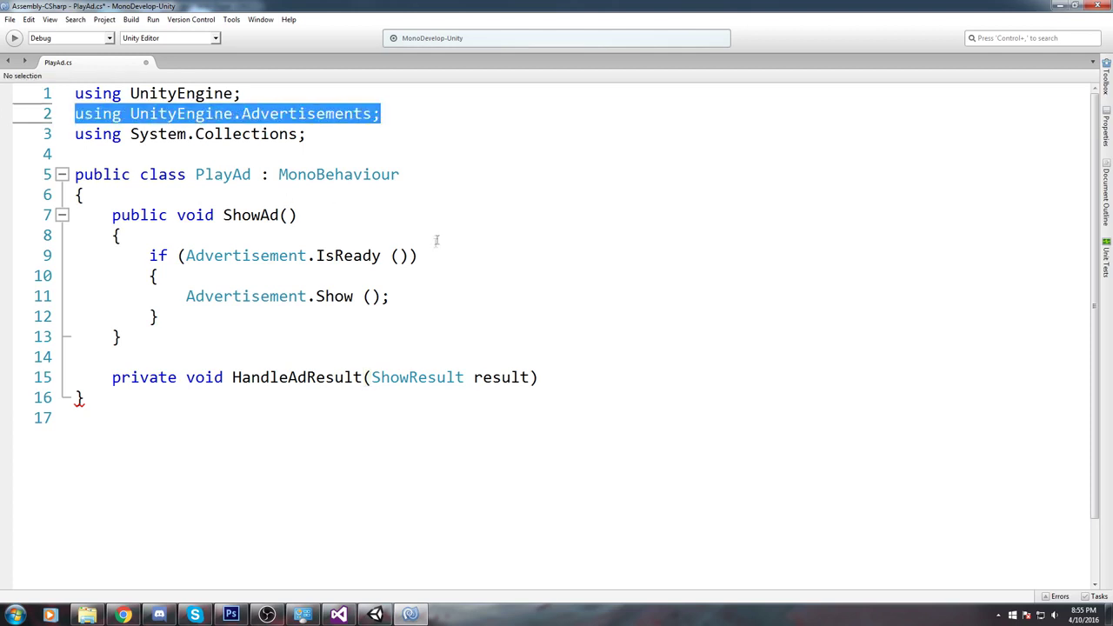
pyautogui.click(530, 378)
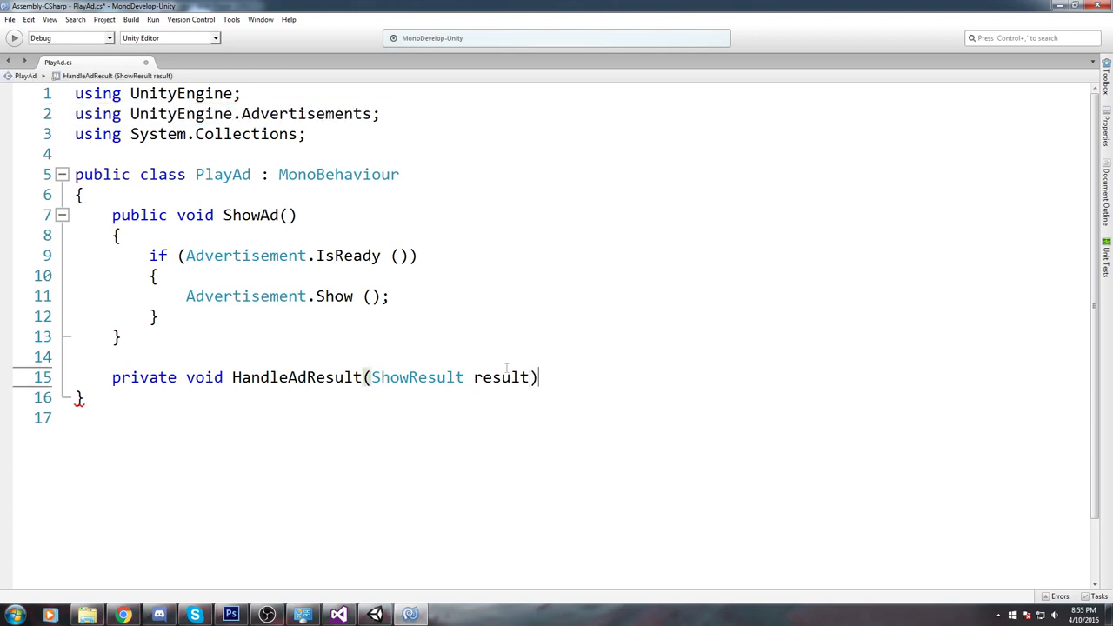
# Open the HandleAdResult body with a brace and add 'switch (result) { }'.
pyautogui.press('Return')
pyautogui.press('BackSpace')
pyautogui.scroll(-2, 539, 330)
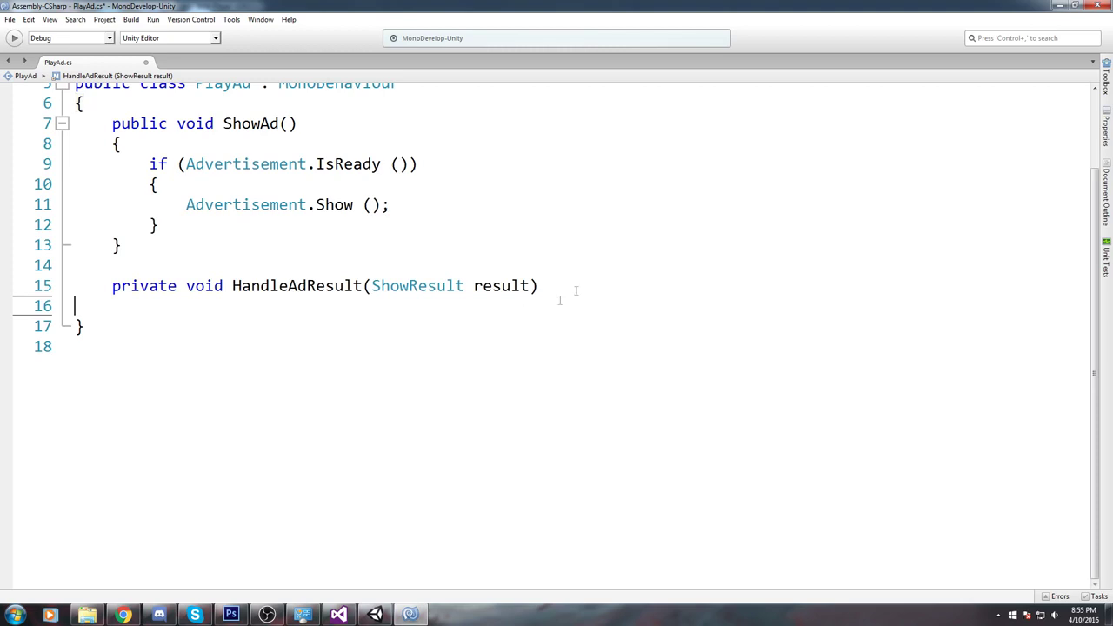
pyautogui.press('BackSpace')
pyautogui.press('Return')
pyautogui.write('{')
pyautogui.press('Return')
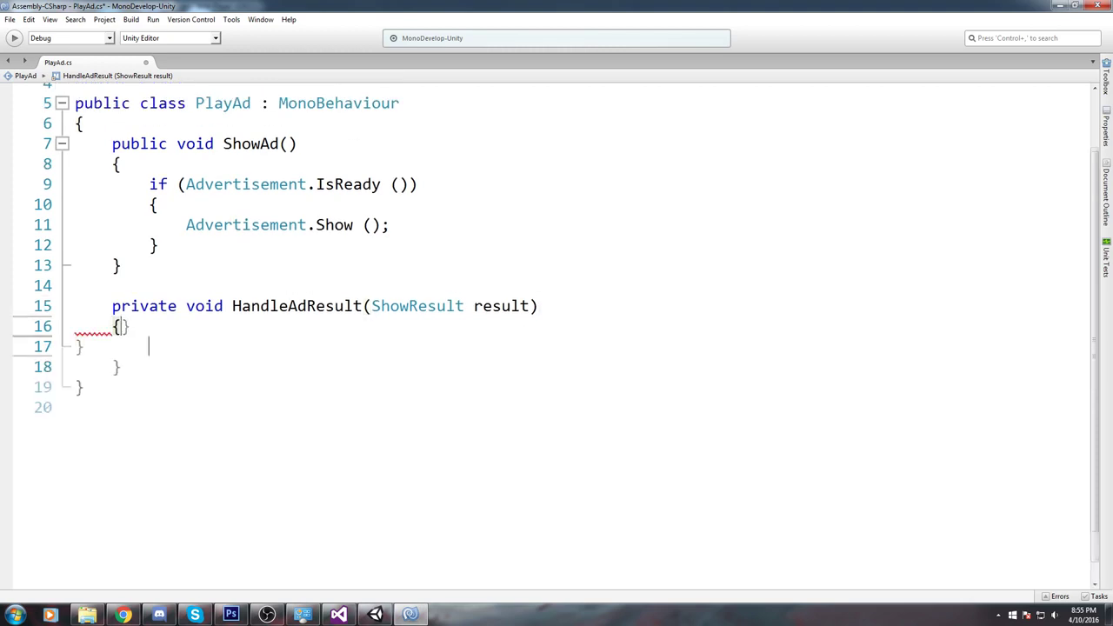
pyautogui.write('switch (')
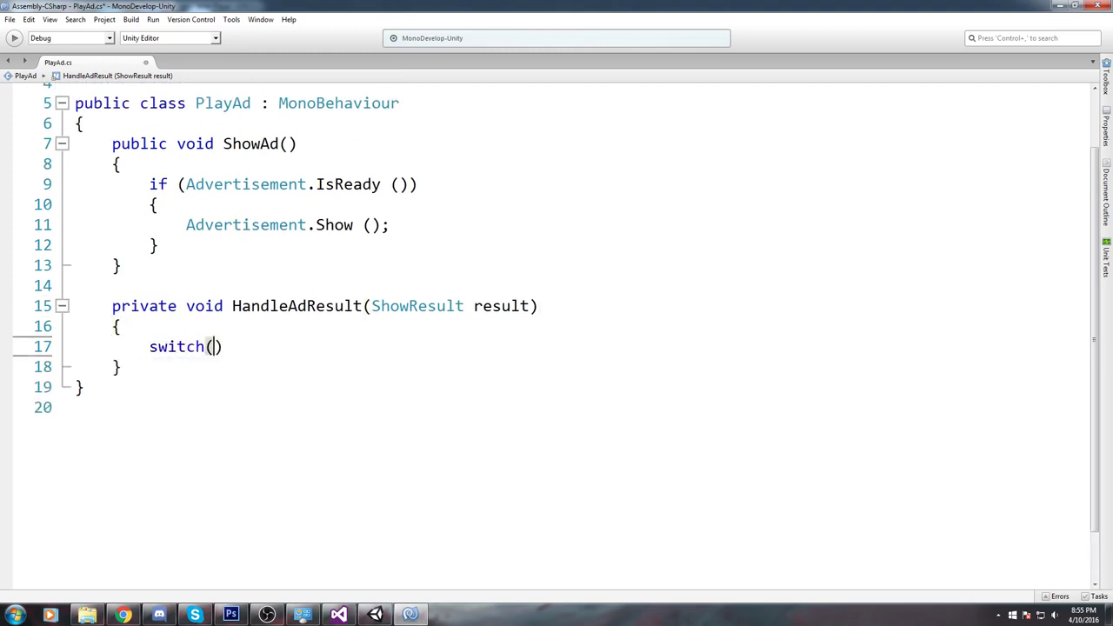
pyautogui.write('result) { }')
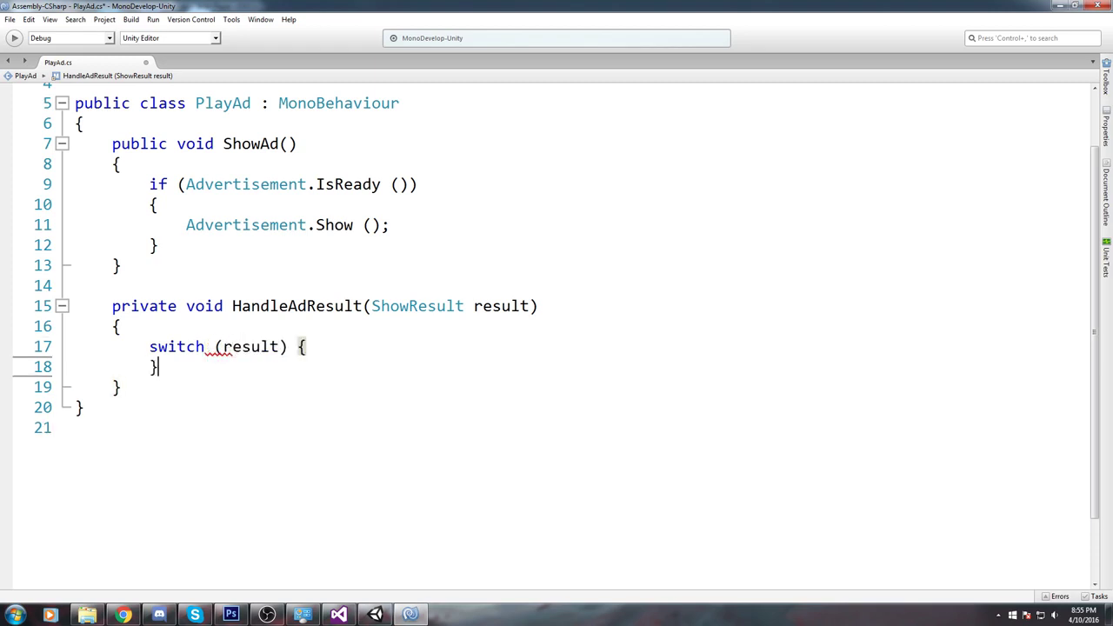
# Put the switch braces on their own lines and add 'case ShowResult.Finished:'.
pyautogui.click(292, 346)
pyautogui.press('Return')
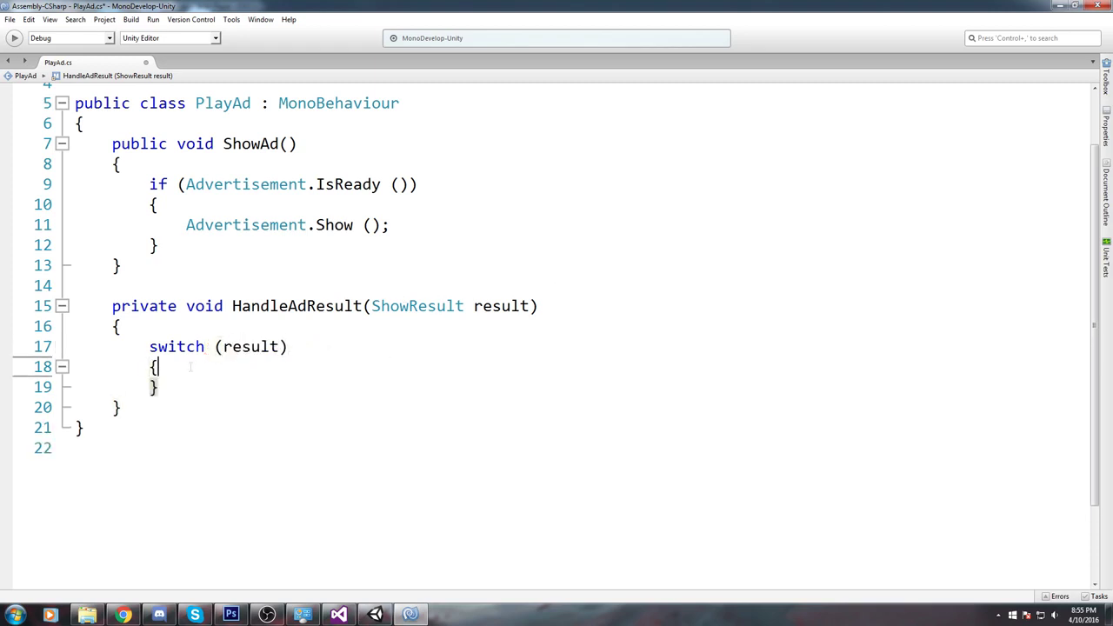
pyautogui.click(181, 366)
pyautogui.press('Return')
pyautogui.write('case')
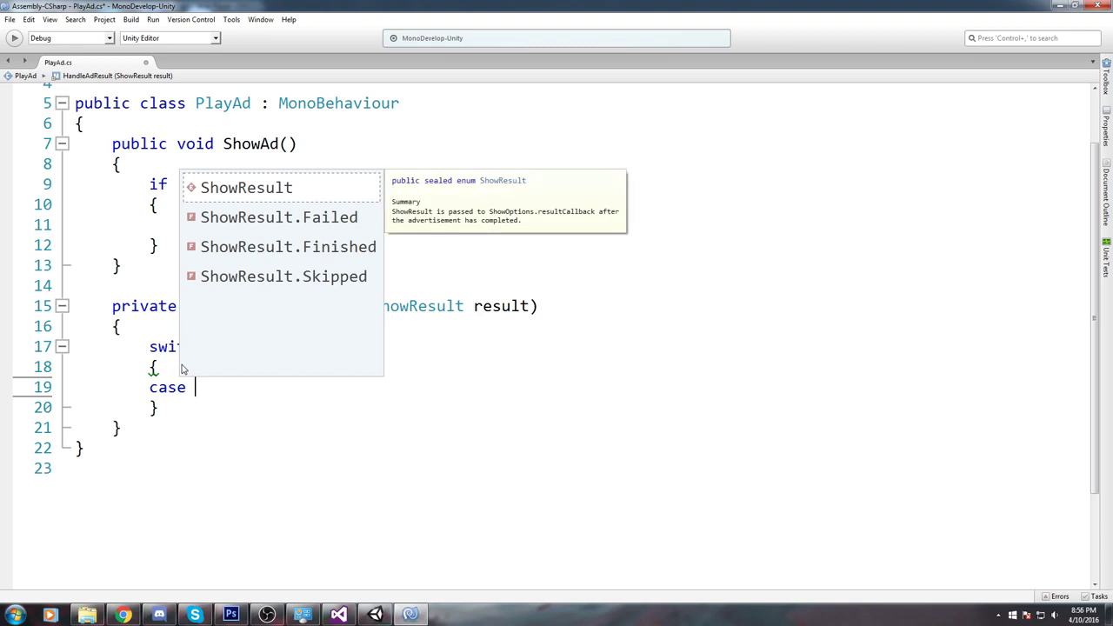
pyautogui.press('Down')
pyautogui.press('Down')
pyautogui.press('Return')
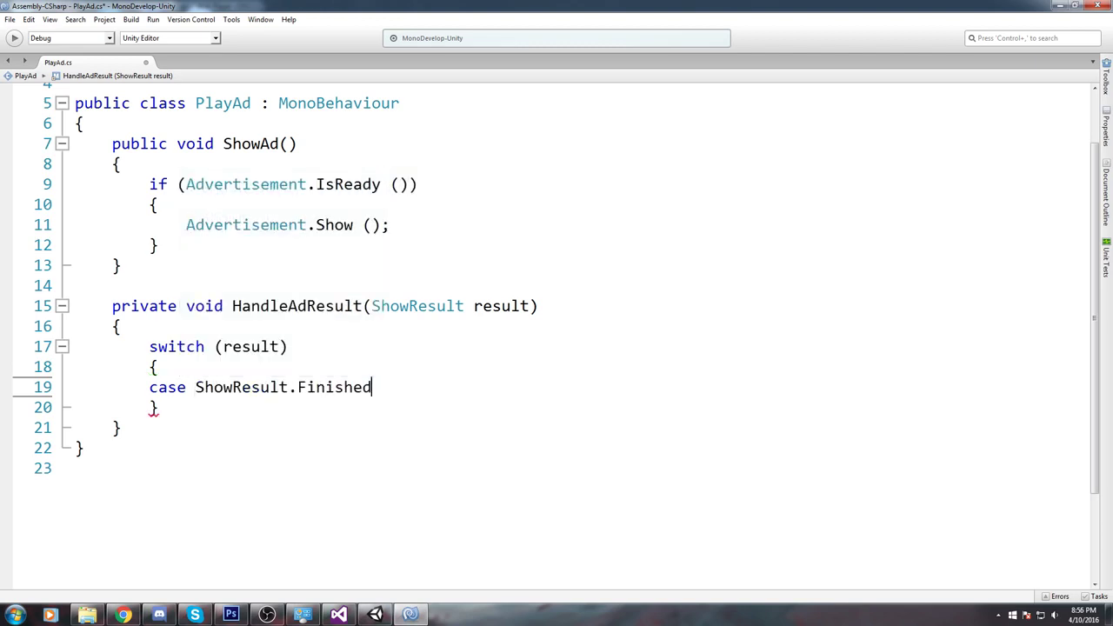
pyautogui.write(':')
# In the Finished case, log "Player Gains +5 gems" and then break.
pyautogui.press('Return')
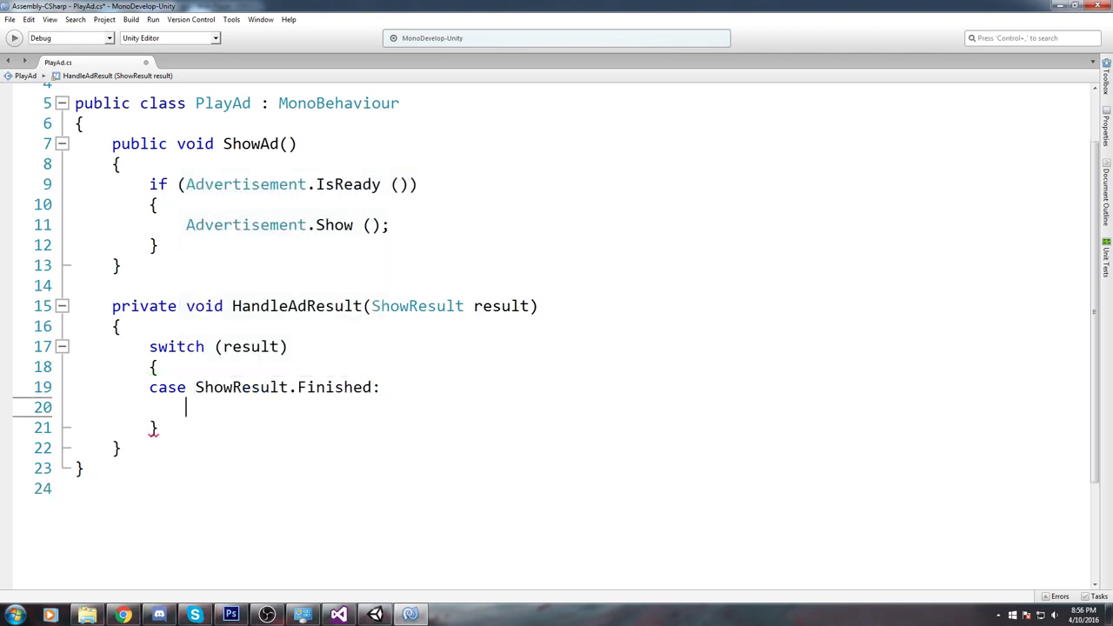
pyautogui.write('Debug.lo')
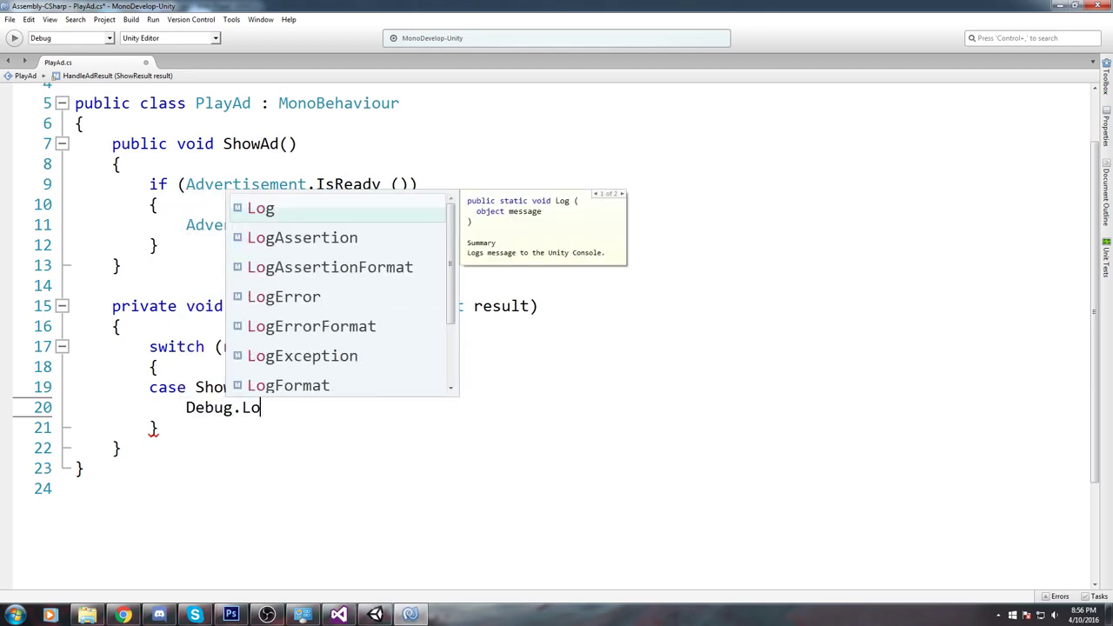
pyautogui.write('g("')
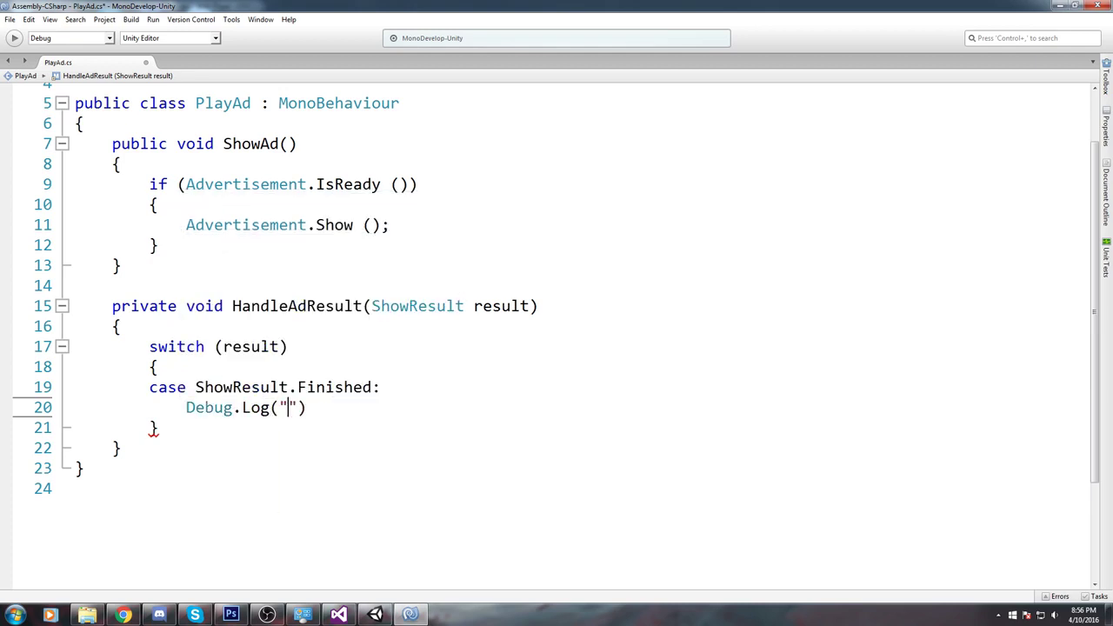
pyautogui.write('Player Gai')
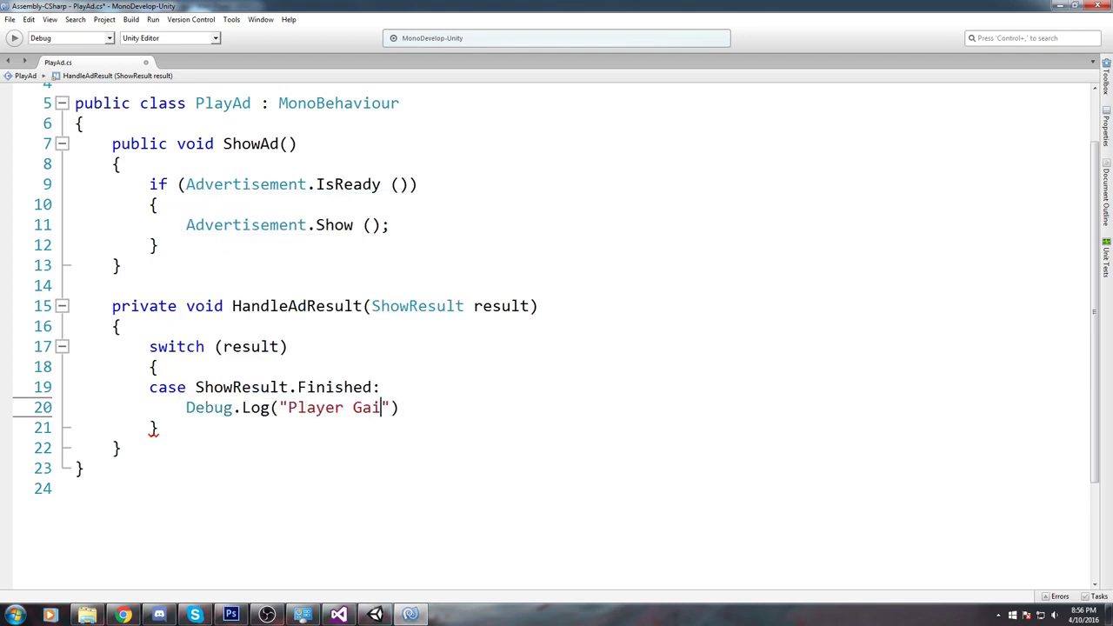
pyautogui.write('ns +5 gems")')
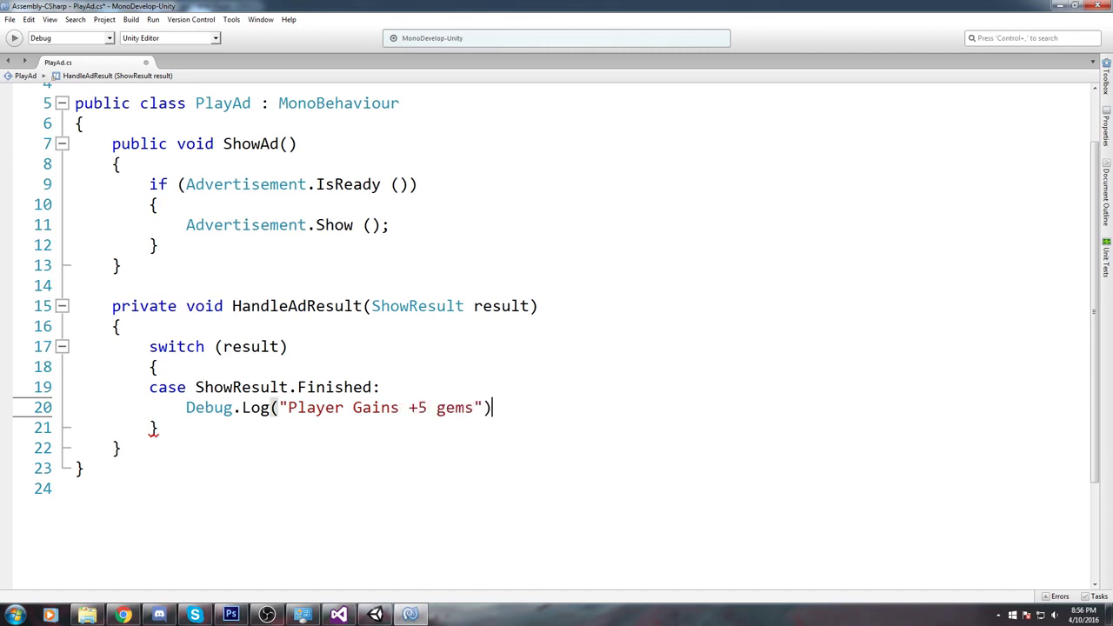
pyautogui.write(';')
pyautogui.press('Return')
pyautogui.write('brea')
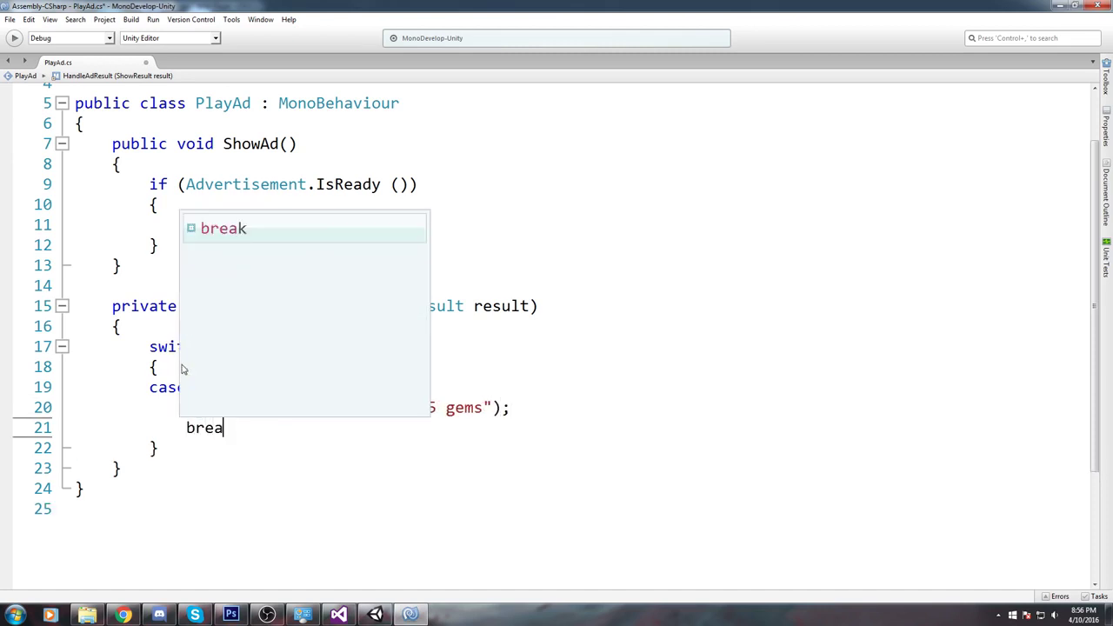
pyautogui.write('k;')
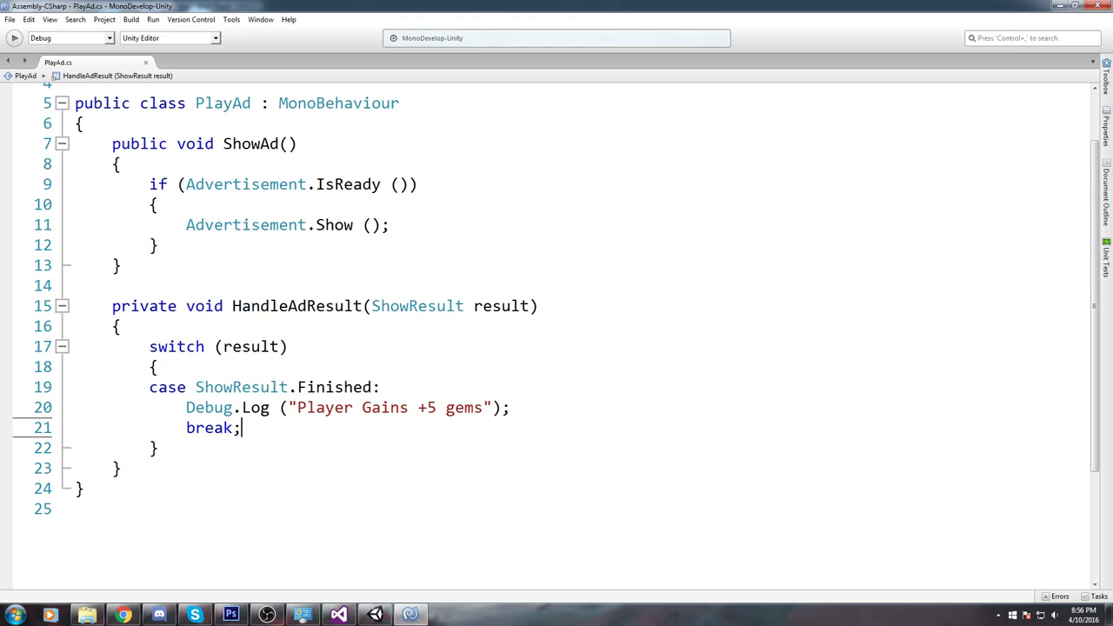
pyautogui.press('Return')
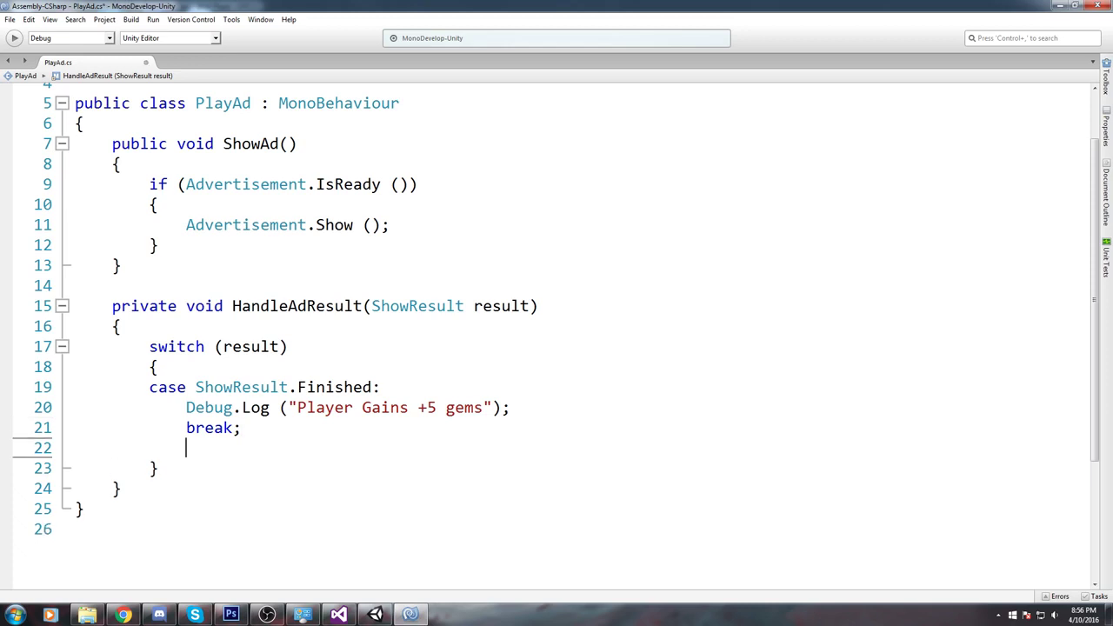
# Add 'case ShowResult.Skipped:' below the first break, picked from autocomplete.
pyautogui.write('cas')
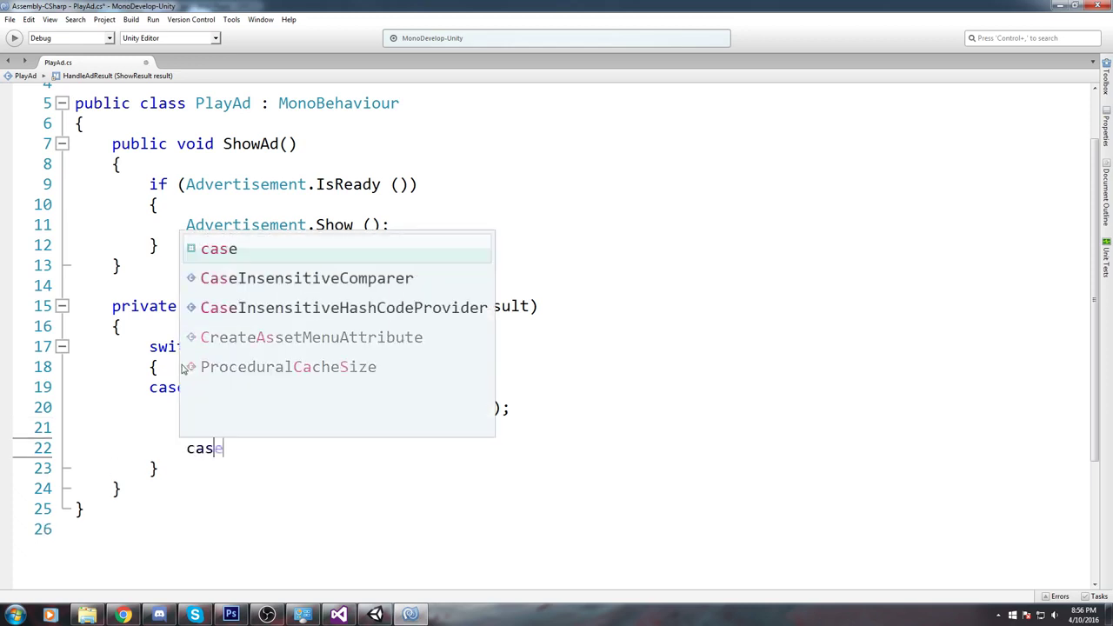
pyautogui.write('e:')
pyautogui.press('BackSpace')
pyautogui.write('Show')
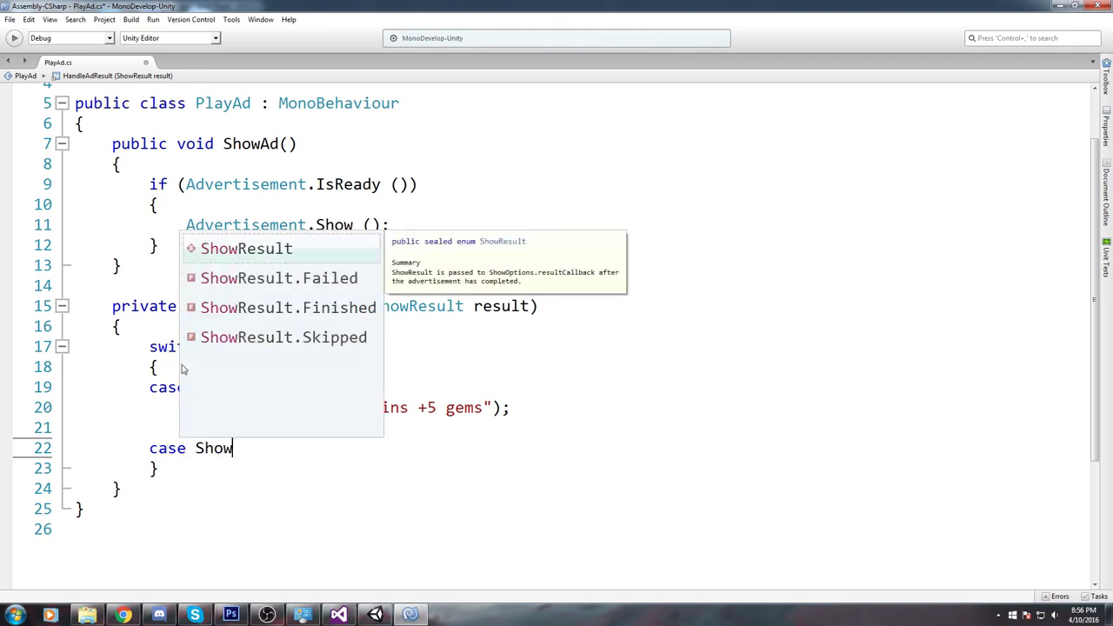
pyautogui.press('Down')
pyautogui.press('Down')
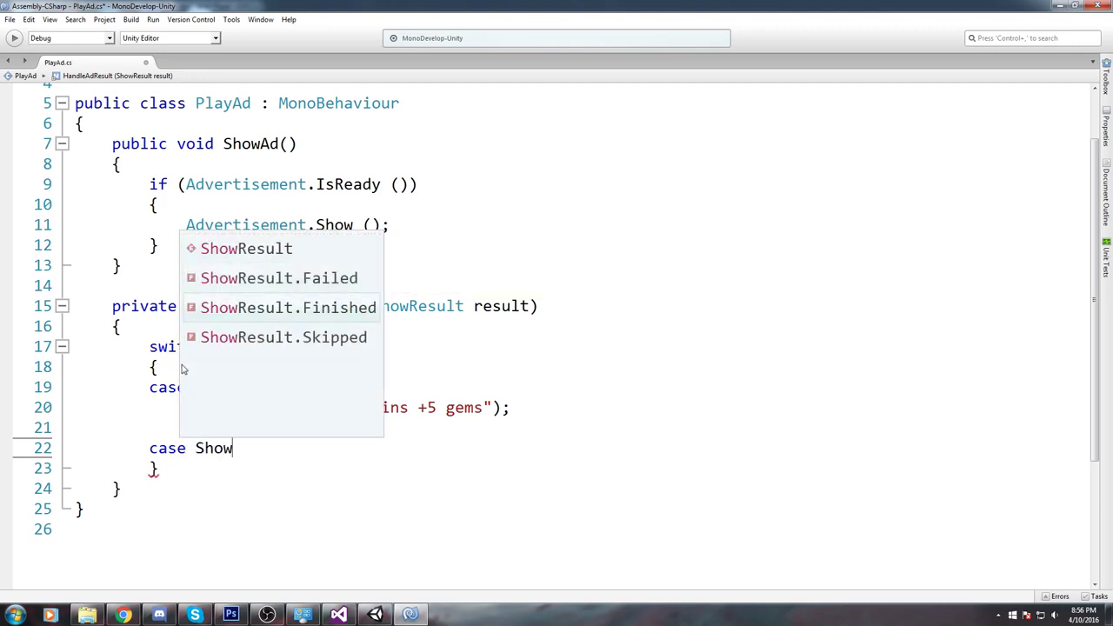
pyautogui.press('Down')
pyautogui.press('Return')
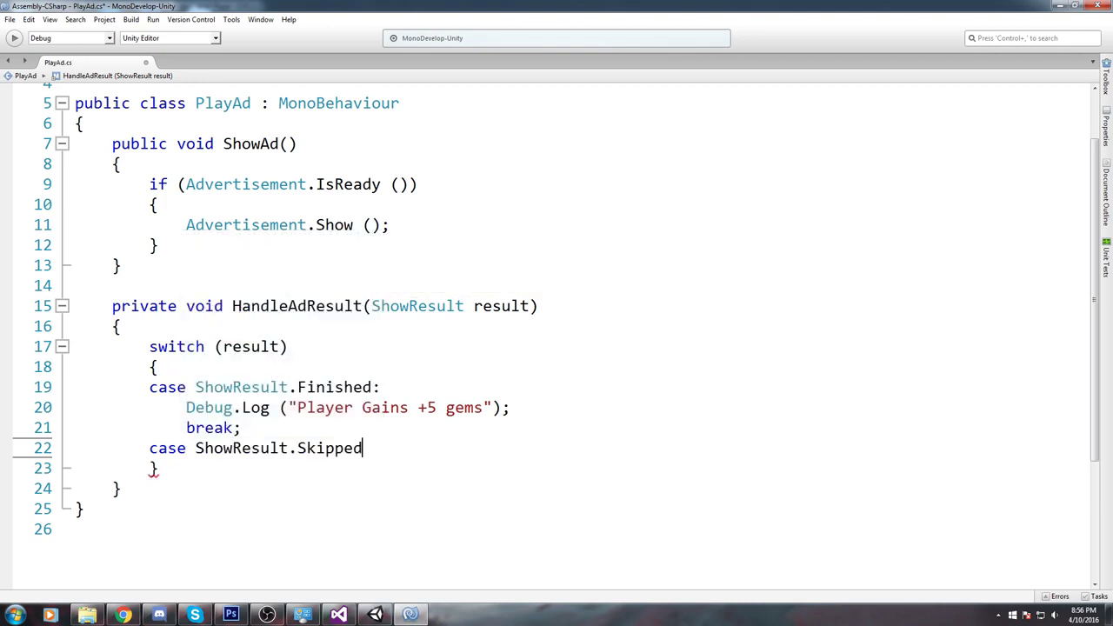
pyautogui.write(':')
pyautogui.press('Return')
# In the Skipped case, log "Player did not fully watch the ad" and then break.
pyautogui.write('Debug')
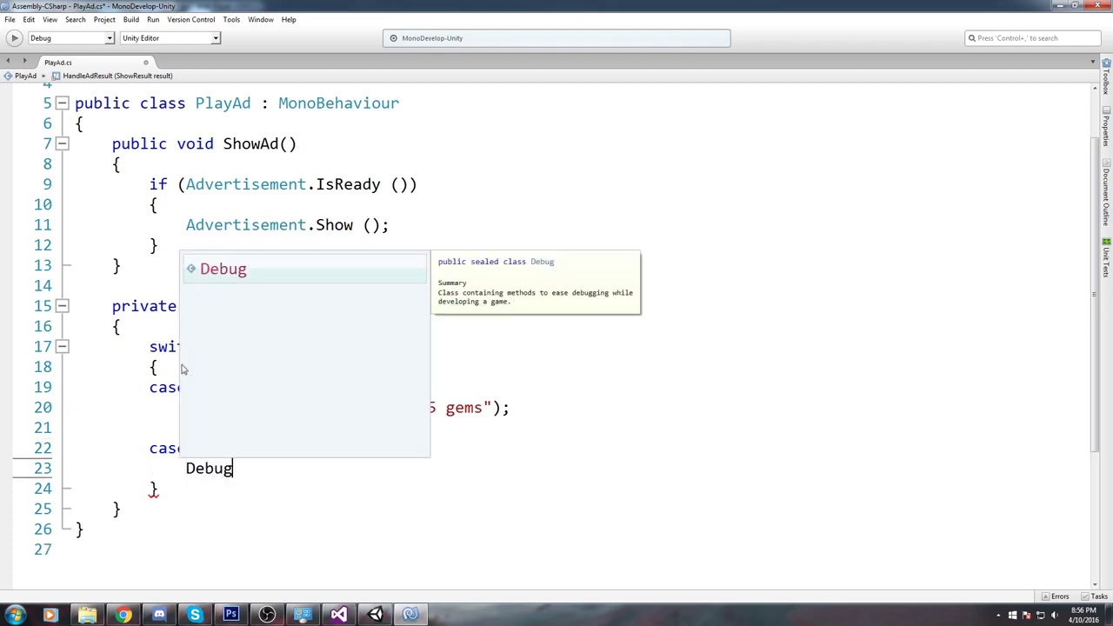
pyautogui.write('.log')
pyautogui.press('Return')
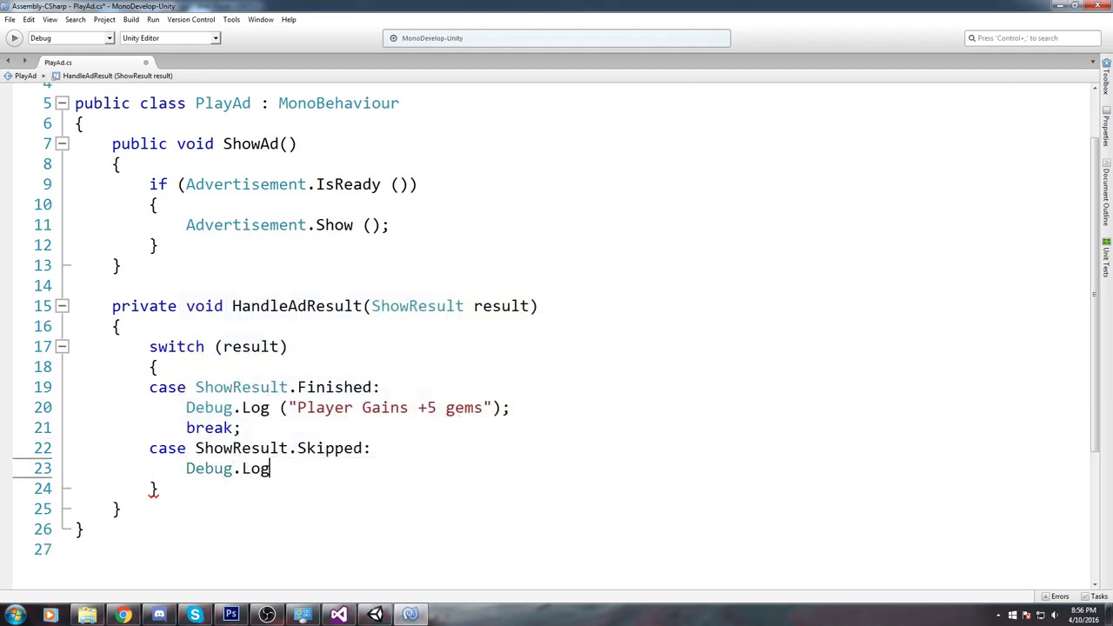
pyautogui.write('()')
pyautogui.write('"')
pyautogui.write('Player did not ful')
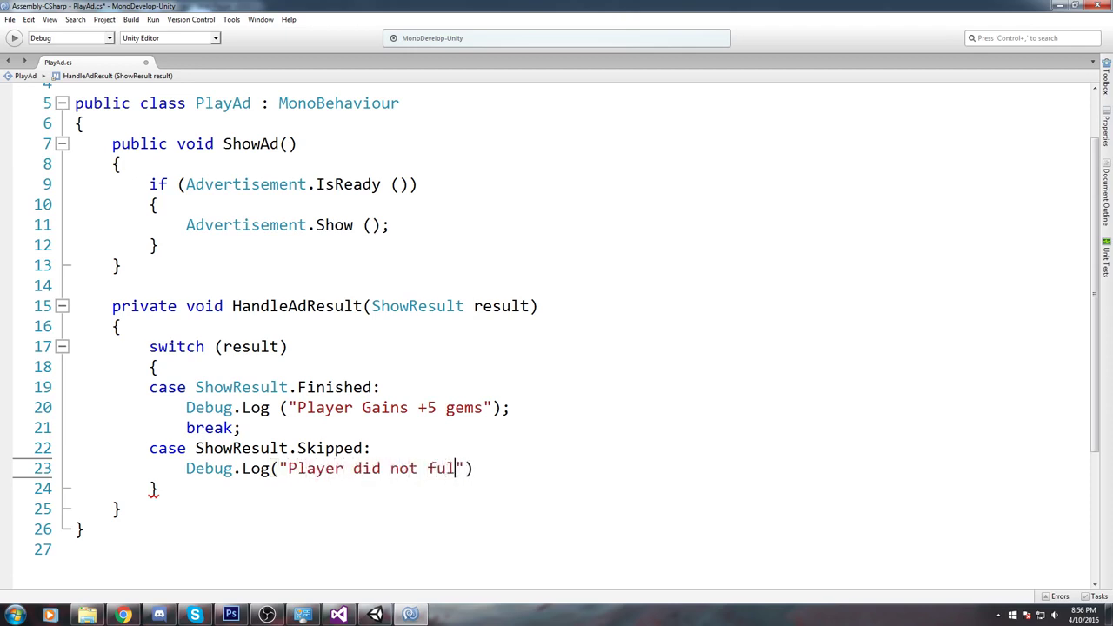
pyautogui.write('ly watch the ad")')
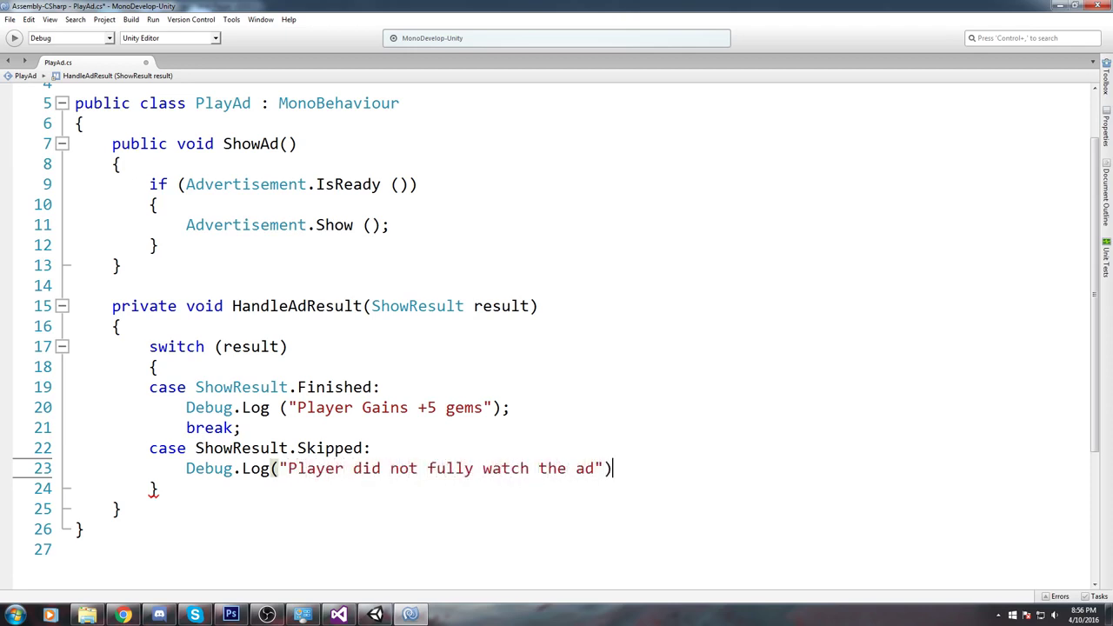
pyautogui.write(';')
pyautogui.press('Return')
pyautogui.write('breal')
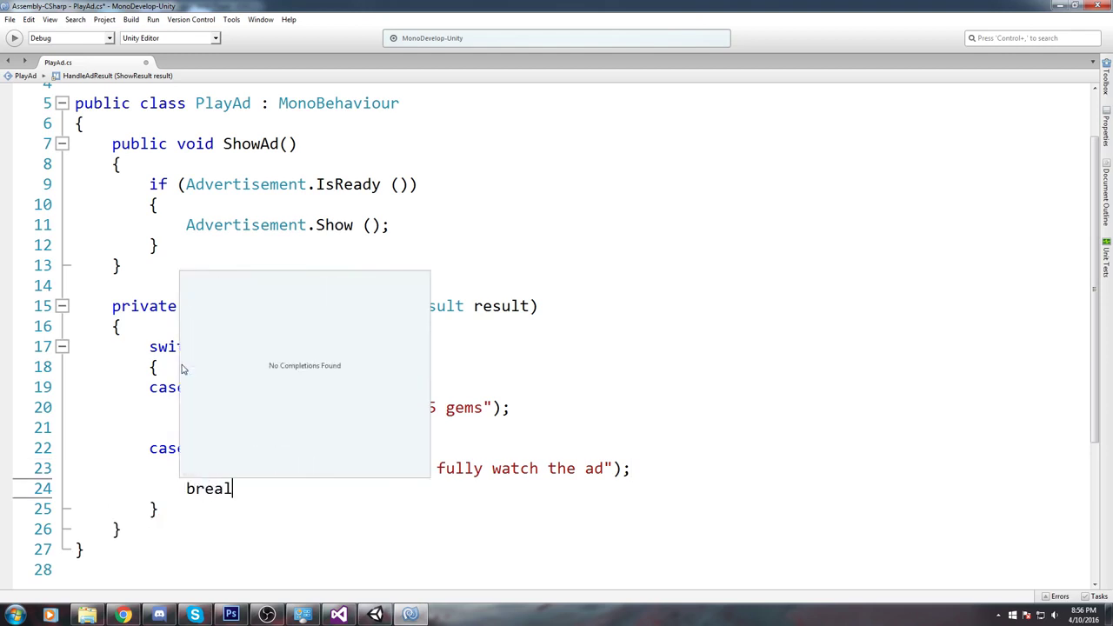
pyautogui.press('BackSpace')
pyautogui.write('k;')
# Add 'case ShowResult.Failed:' after the Skipped case's break.
pyautogui.press('Return')
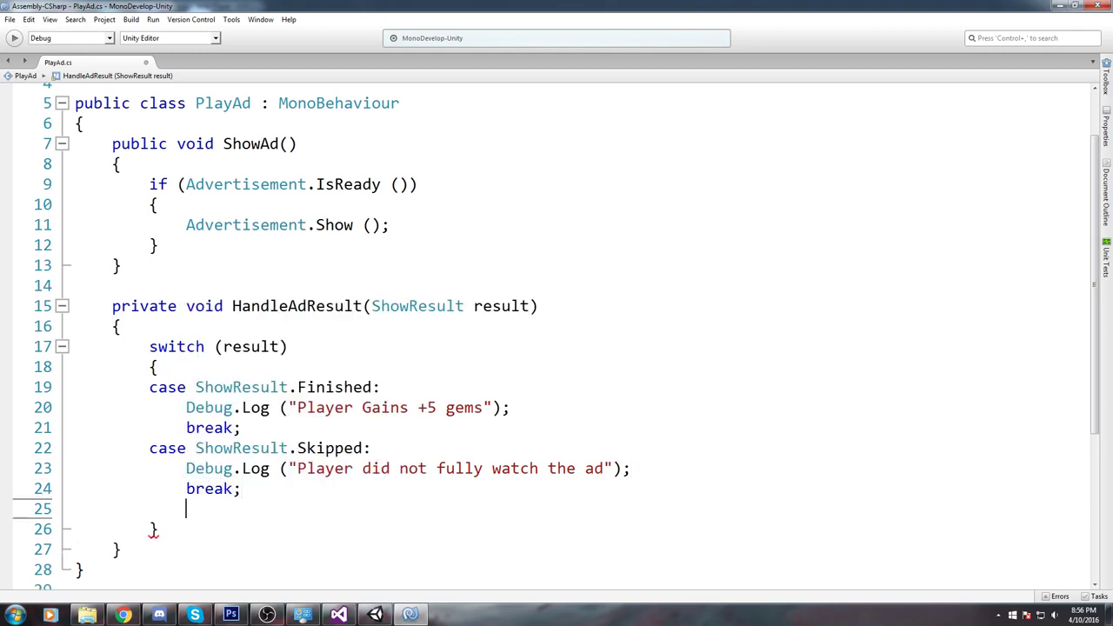
pyautogui.write('case')
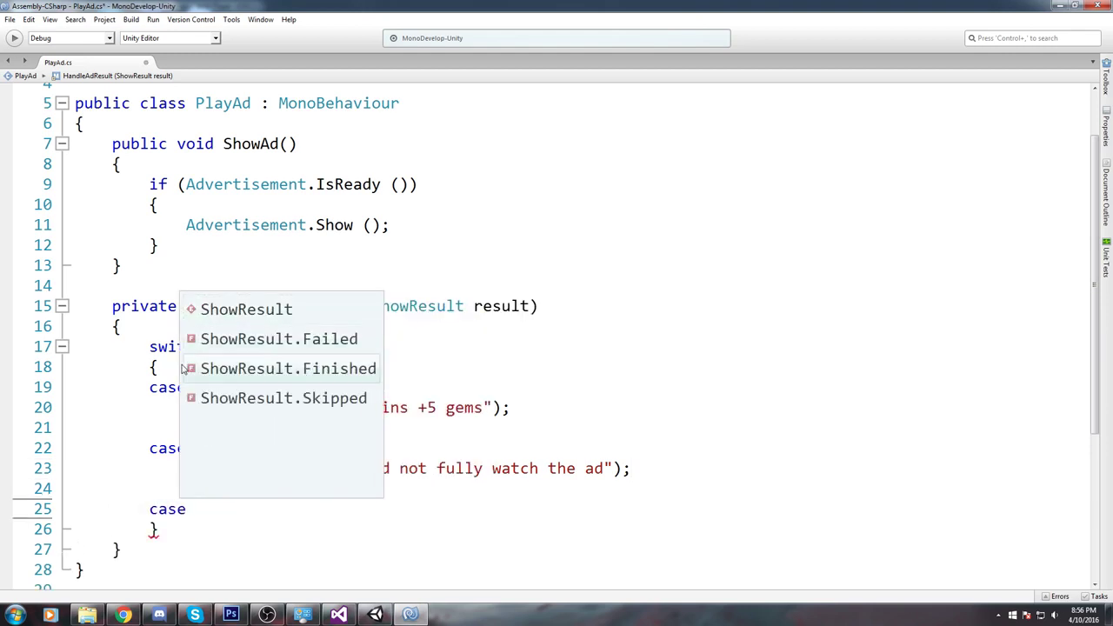
pyautogui.press('Return')
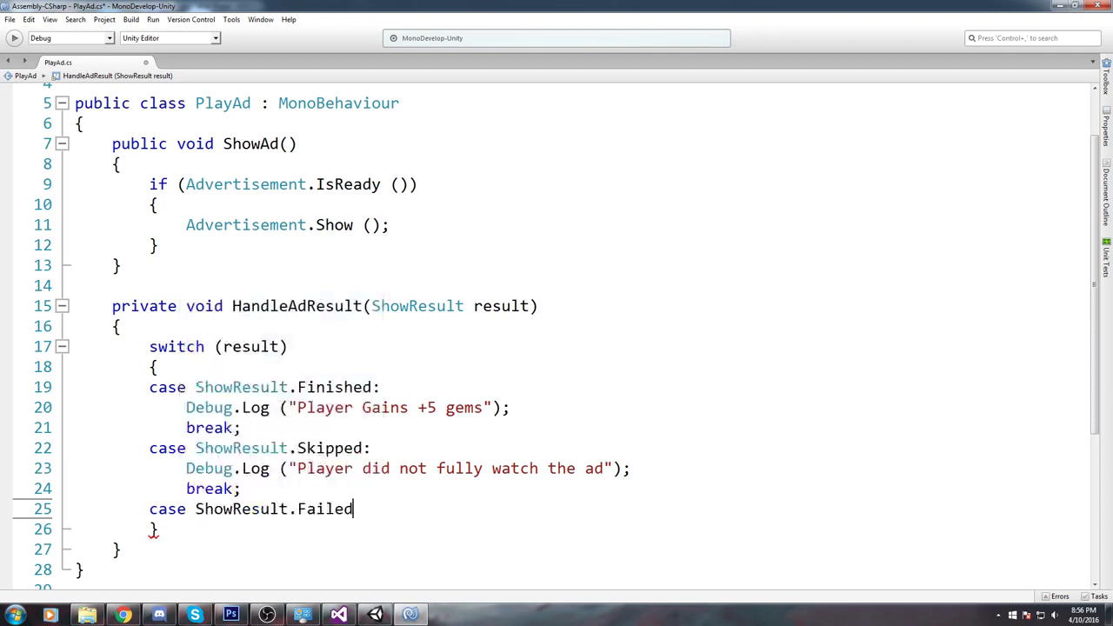
pyautogui.press('Return')
# In the Failed case, log "Player failed to launch the ad ?Internet?" and then break.
pyautogui.write('Debug')
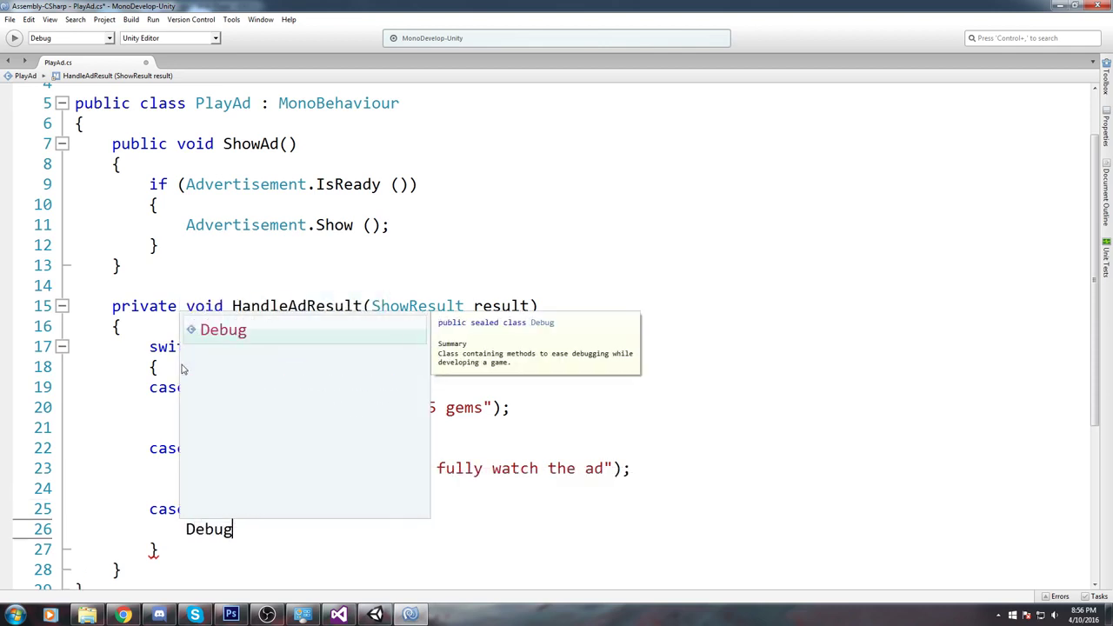
pyautogui.write('.l')
pyautogui.press('Return')
pyautogui.press('BackSpace')
pyautogui.press('BackSpace')
pyautogui.press('BackSpace')
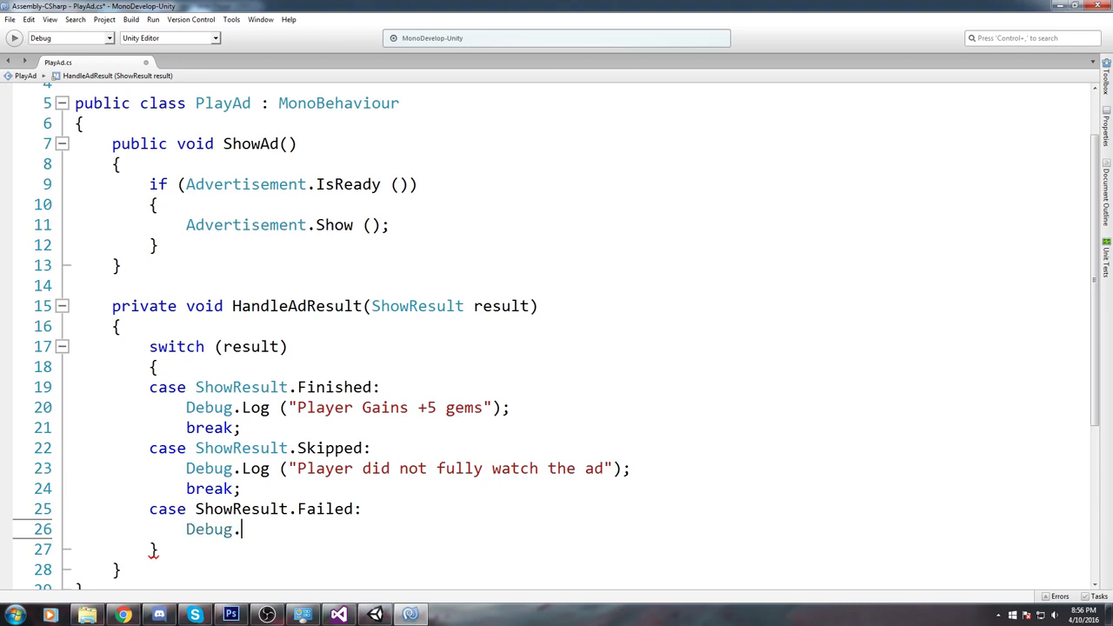
pyautogui.write('L')
pyautogui.press('Return')
pyautogui.write('()')
pyautogui.write('"Player ')
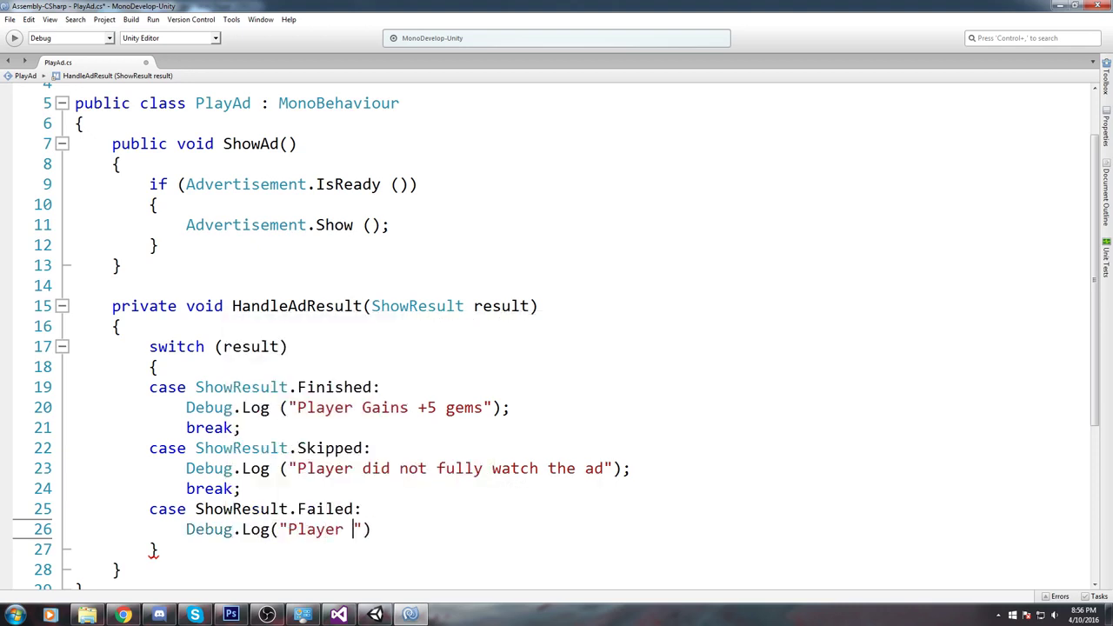
pyautogui.write('failed to launch th')
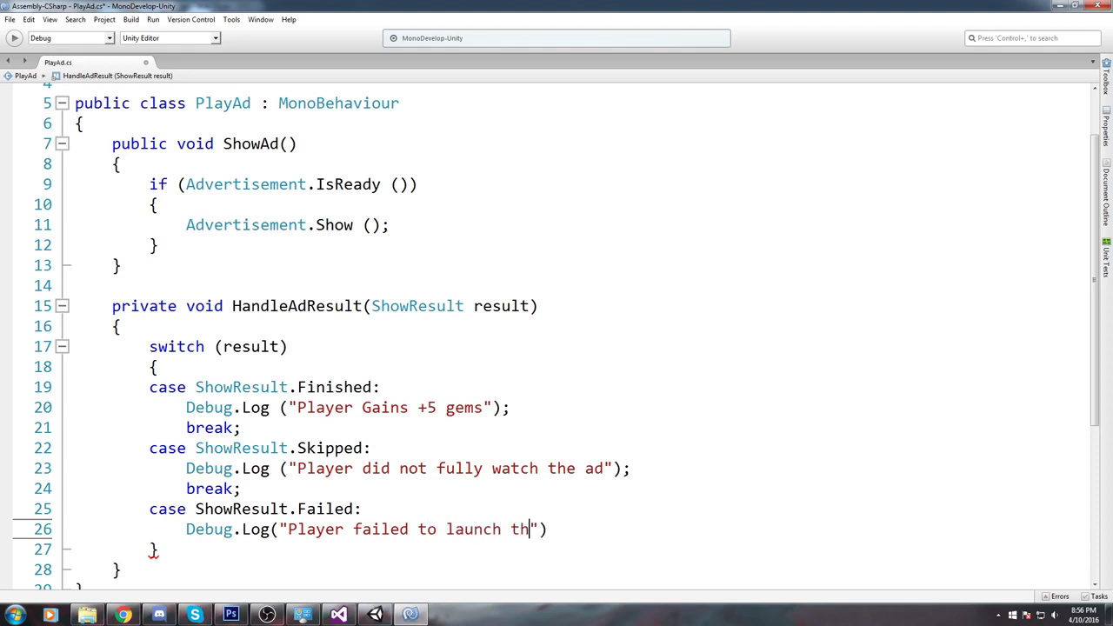
pyautogui.write('e ad')
pyautogui.write(' ?Inter')
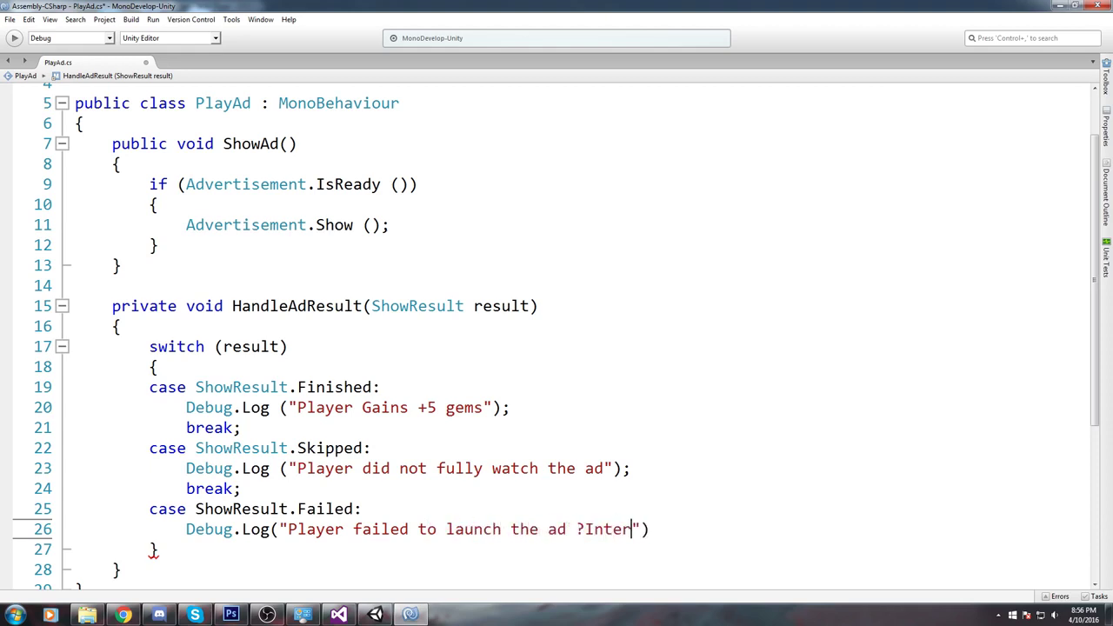
pyautogui.write('net?')
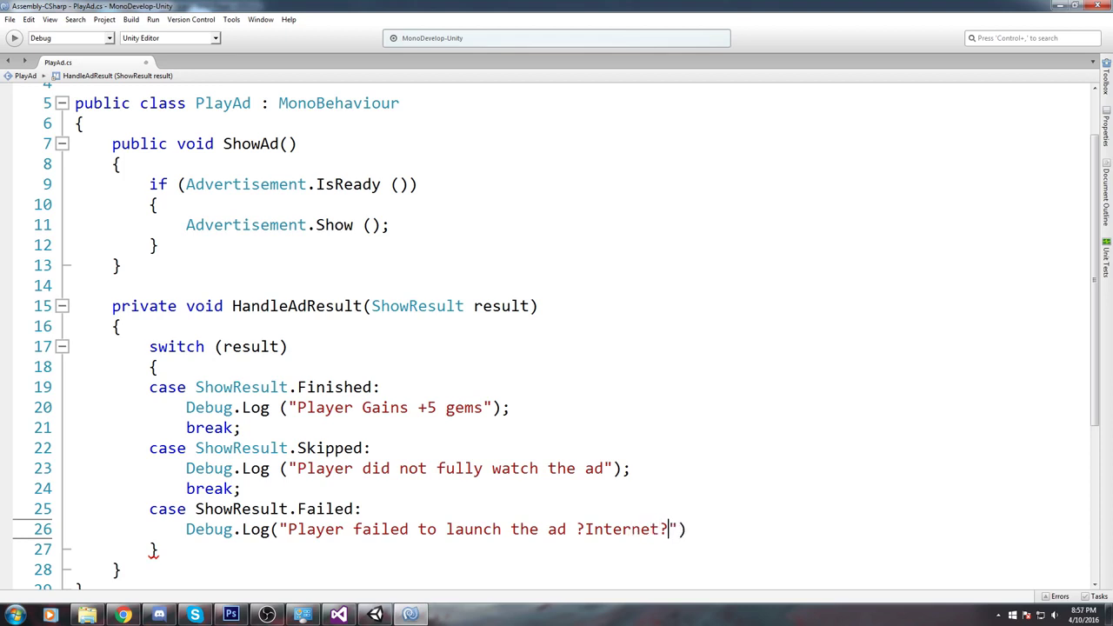
pyautogui.click(710, 531)
pyautogui.write(';')
pyautogui.press('Return')
pyautogui.write('break;')
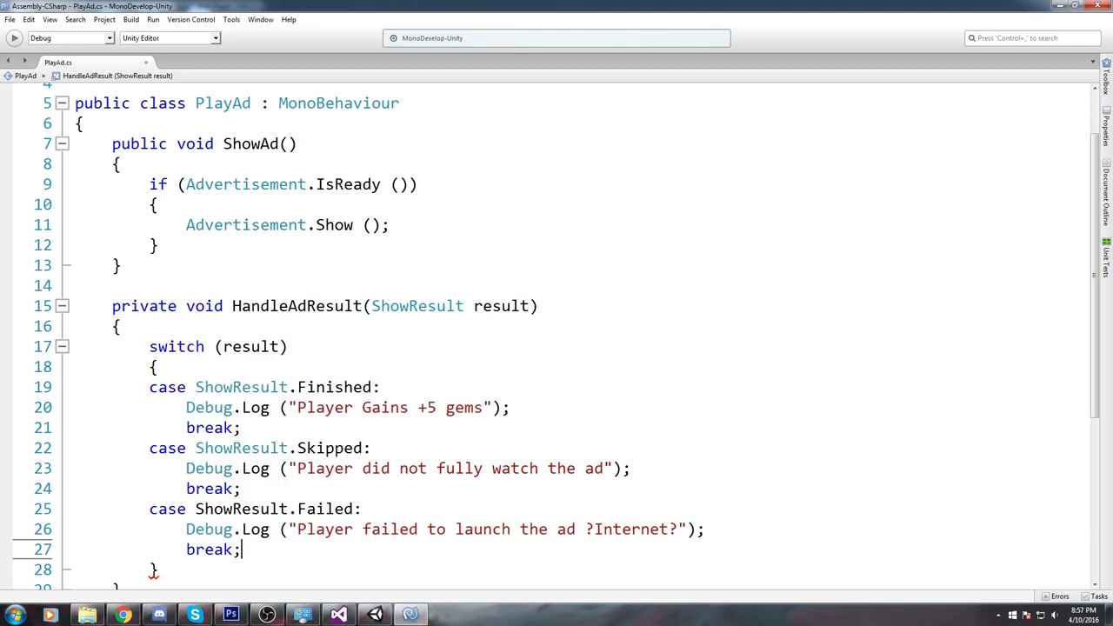
# Give Advertisement.Show an empty zone id "" as its first argument.
pyautogui.scroll(-4, 295, 336)
pyautogui.scroll(3, 295, 336)
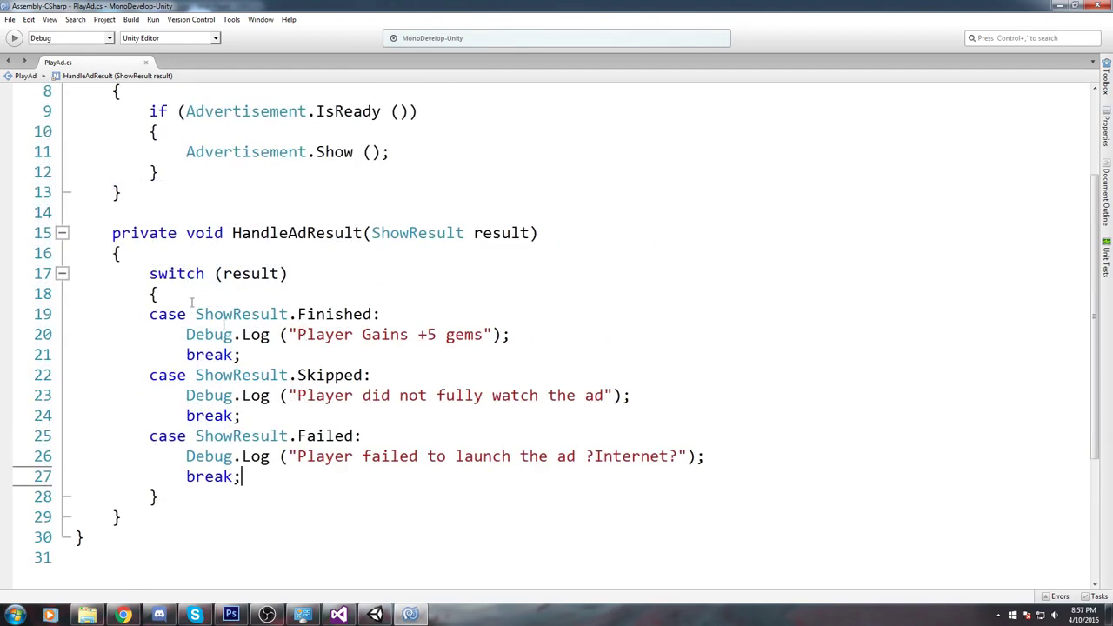
pyautogui.doubleClick(291, 233)
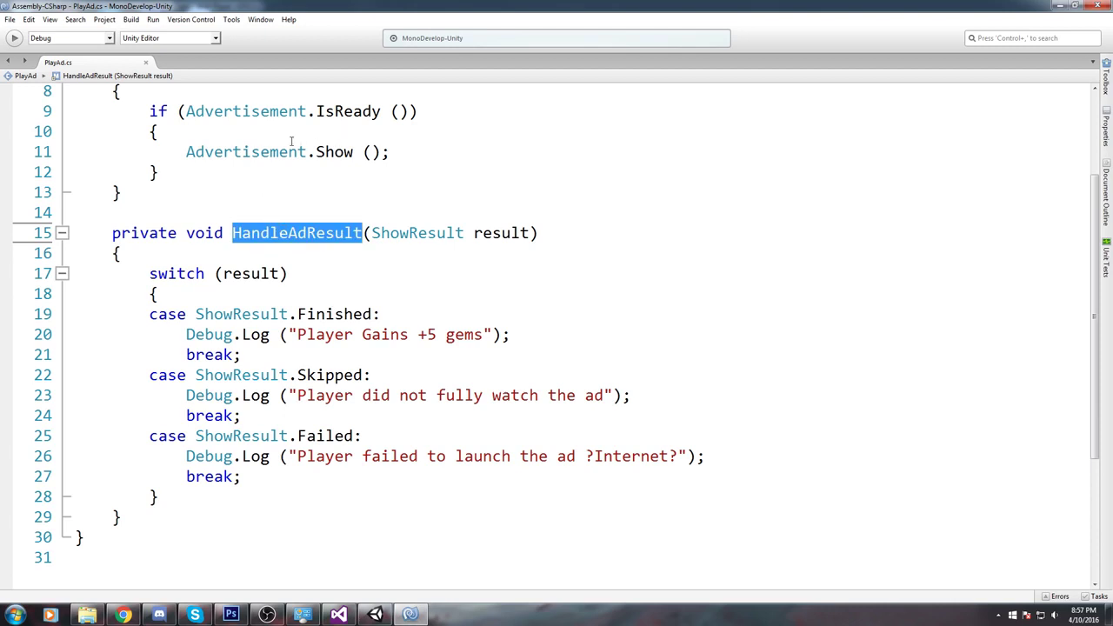
pyautogui.click(368, 153)
pyautogui.press('BackSpace')
pyautogui.write('(')
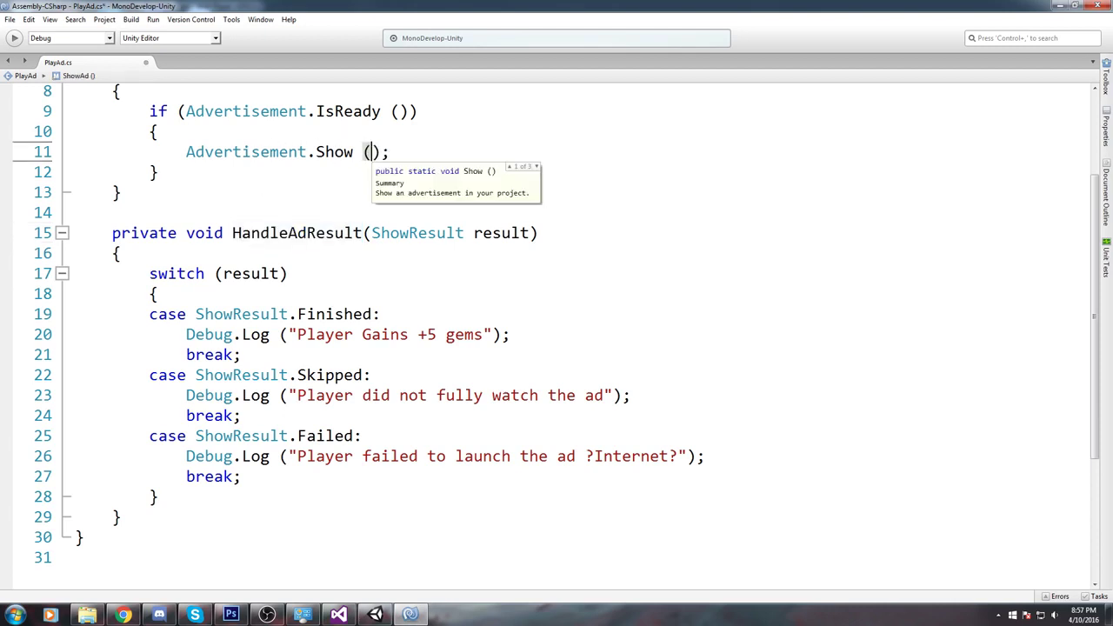
pyautogui.press('Down')
pyautogui.press('Down')
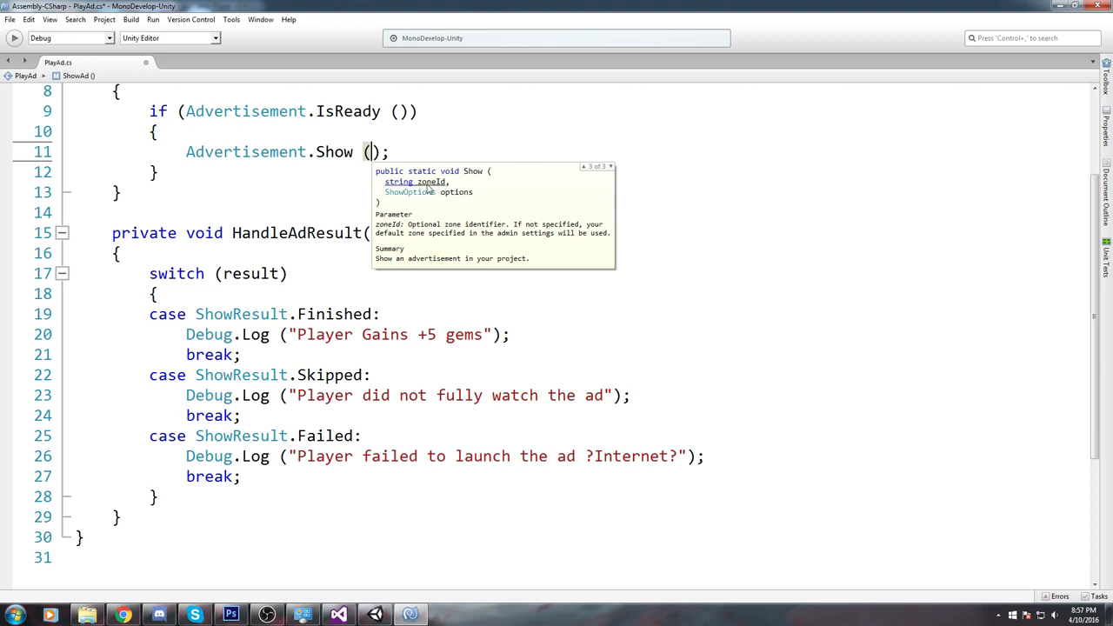
pyautogui.write('"')
pyautogui.press('Left')
pyautogui.press('Right')
# Add 'new ShowOptions(){ resultCallback }' as the second Show argument.
pyautogui.write(', ')
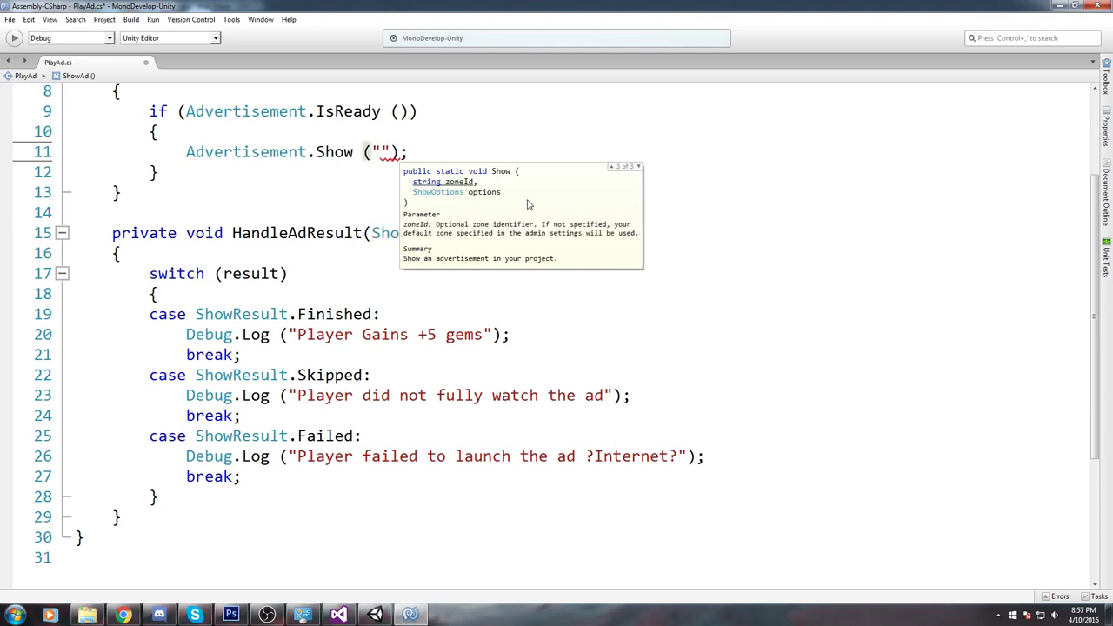
pyautogui.write('new Show')
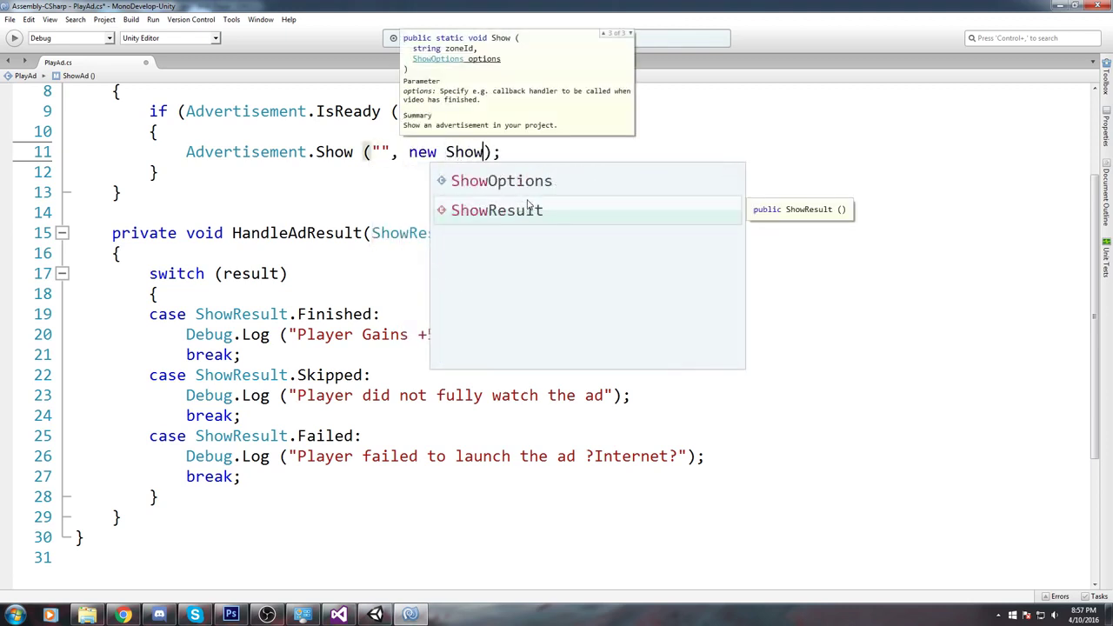
pyautogui.press('Up')
pyautogui.press('Return')
pyautogui.write('(){}')
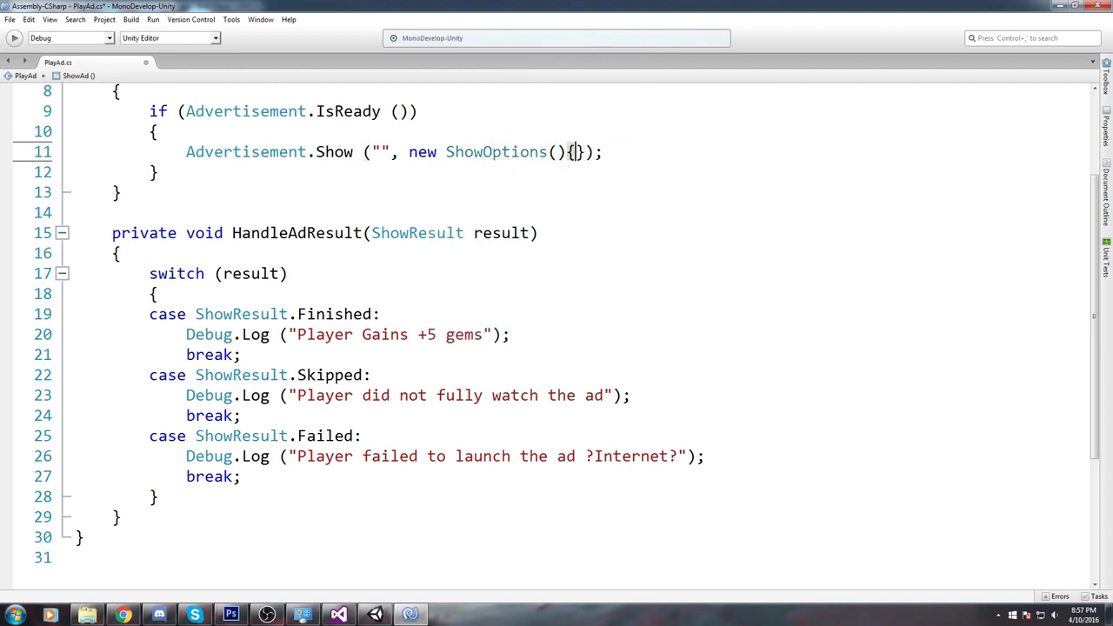
pyautogui.write('res')
pyautogui.press('Return')
# Assign HandleAdResult to resultCallback, undoing an accidental HandleAction stub.
pyautogui.write('= ')
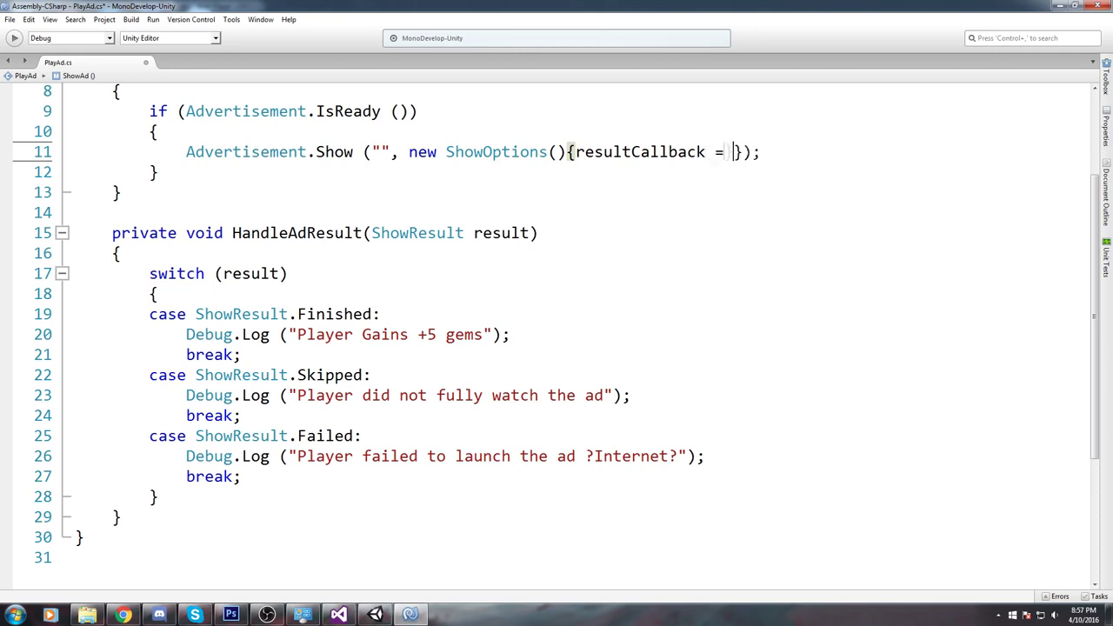
pyautogui.write('Habn')
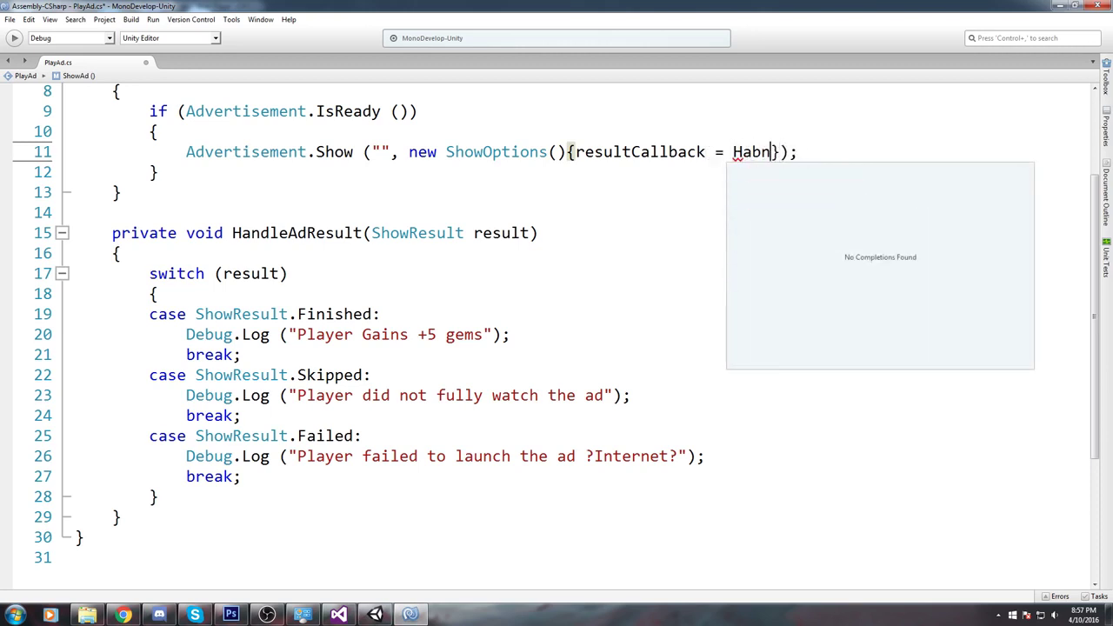
pyautogui.press('BackSpace')
pyautogui.press('BackSpace')
pyautogui.write('nd')
pyautogui.press('Return')
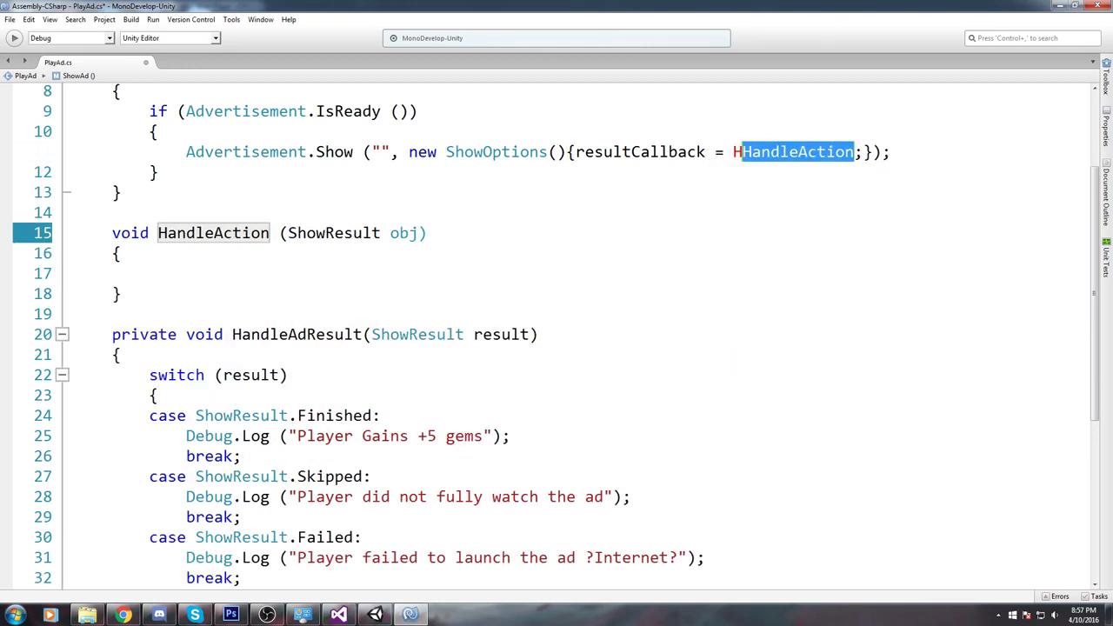
pyautogui.hotkey('ctrl', 'z')
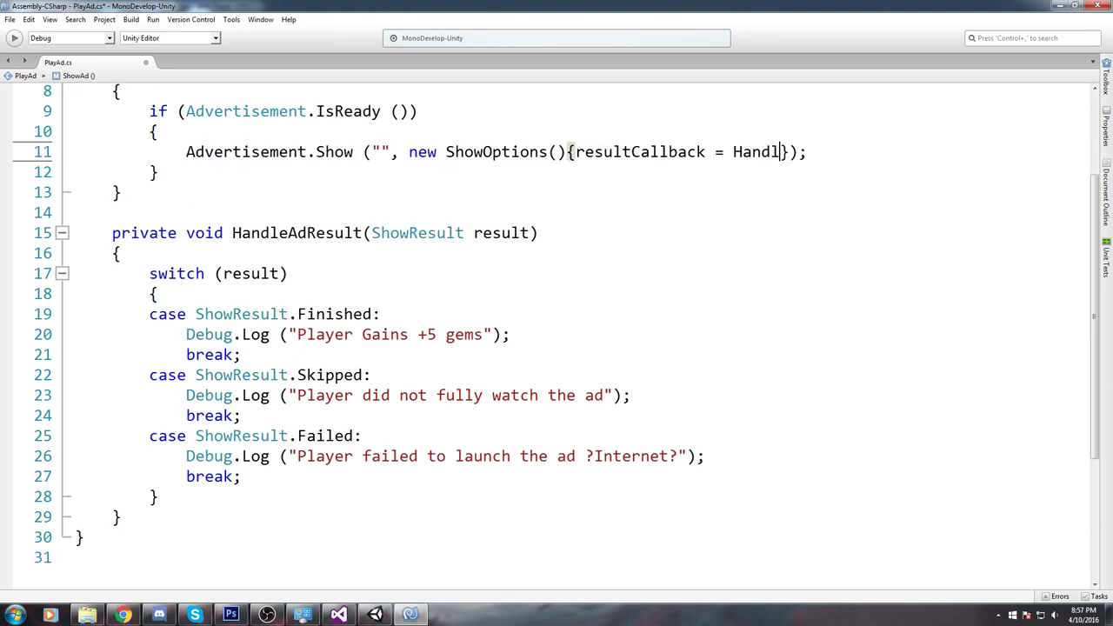
pyautogui.hotkey('ctrl', 'shift', 'Left')
pyautogui.write('Hand')
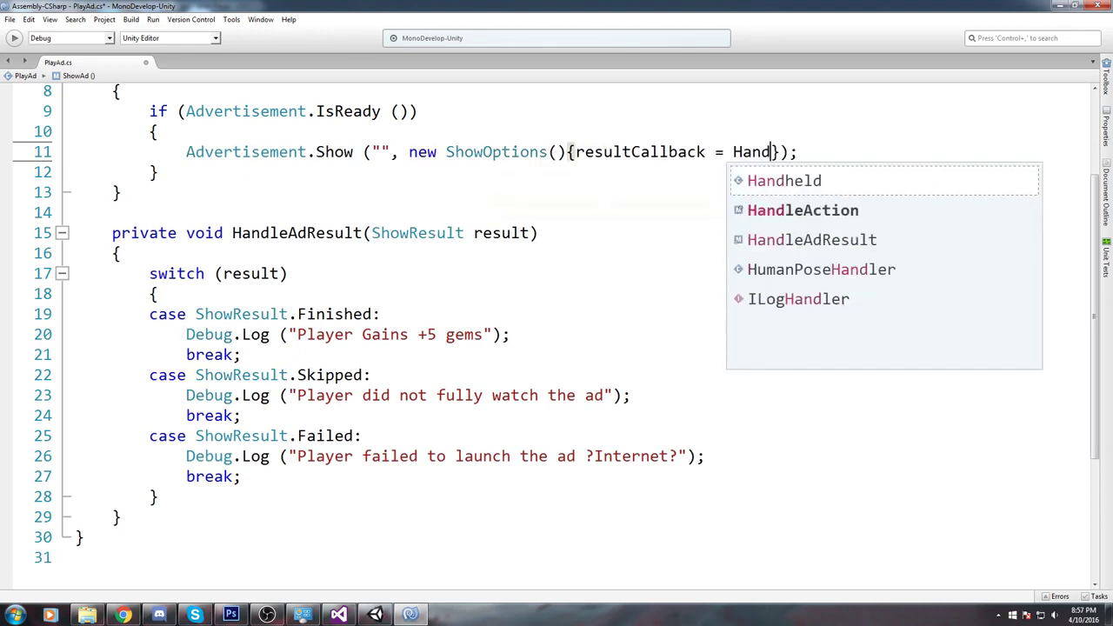
pyautogui.press('Down')
pyautogui.press('Return')
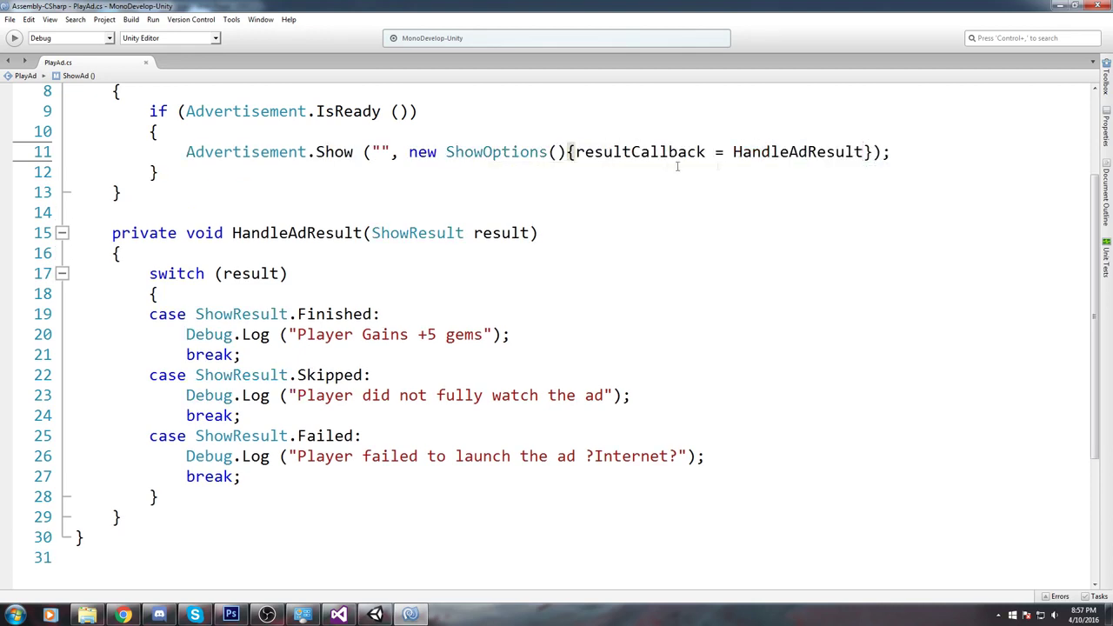
# Highlight the HandleAdResult callback, its declaration, resultCallback and the ShowResult parameter for comparison.
pyautogui.doubleClick(792, 155)
pyautogui.doubleClick(278, 233)
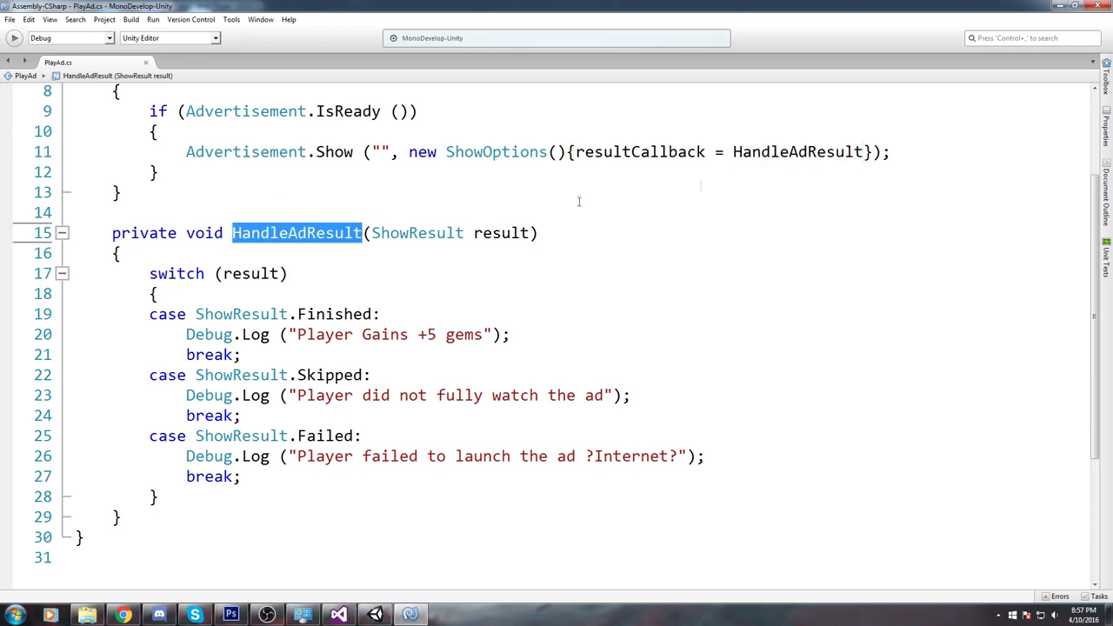
pyautogui.doubleClick(775, 153)
pyautogui.click(326, 233)
pyautogui.doubleClick(326, 233)
pyautogui.click(609, 184)
pyautogui.scroll(1, 292, 189)
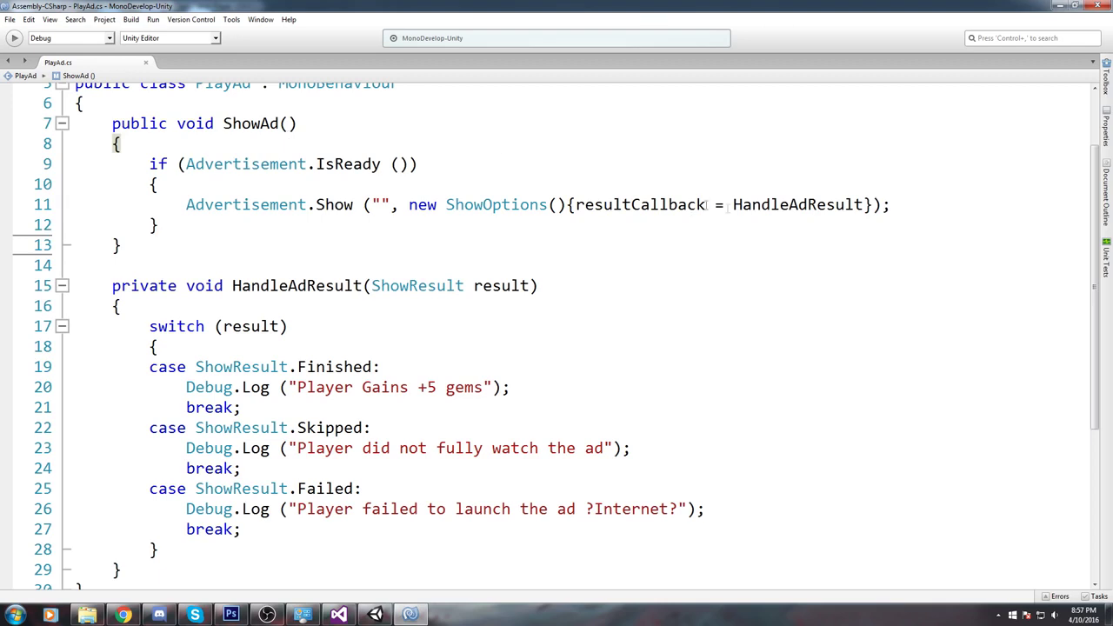
pyautogui.doubleClick(774, 204)
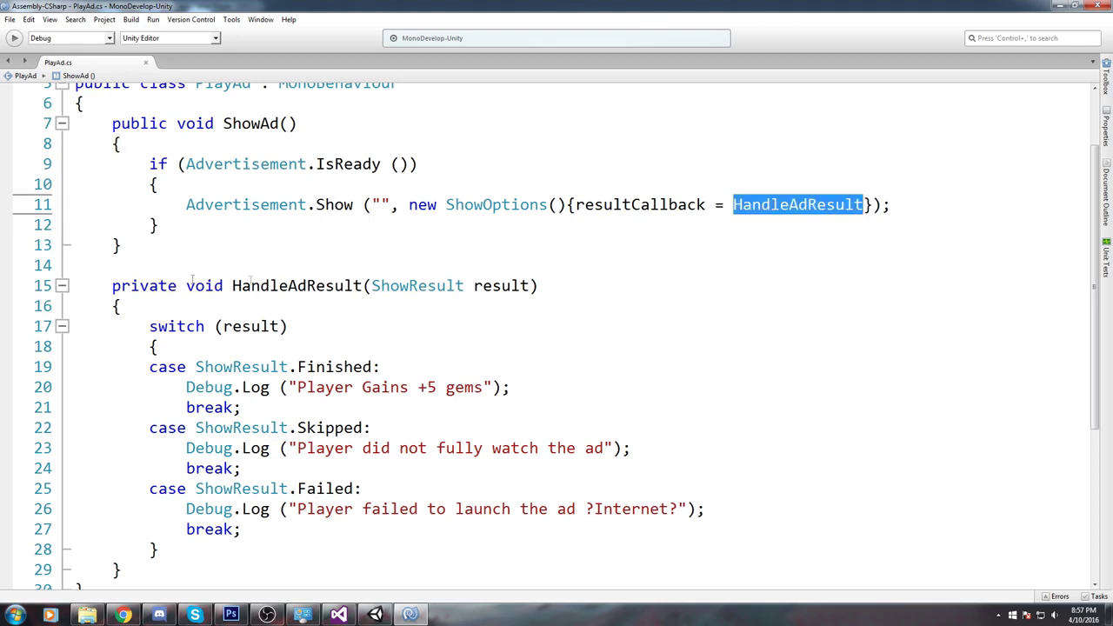
pyautogui.doubleClick(628, 205)
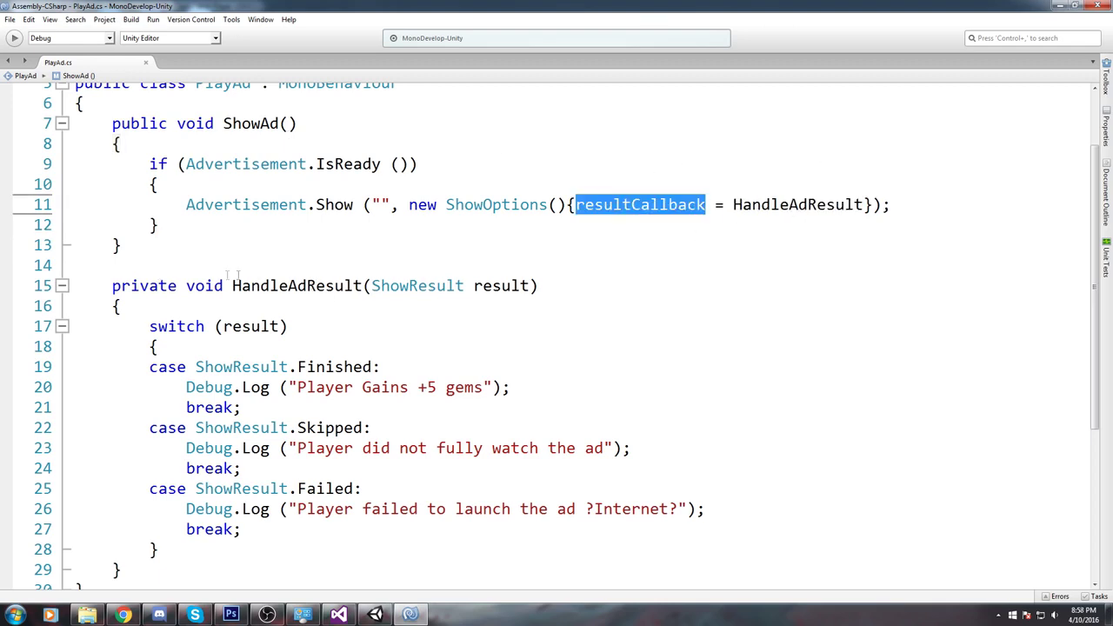
pyautogui.moveTo(236, 275); pyautogui.dragTo(494, 329)
pyautogui.click(491, 448)
pyautogui.doubleClick(418, 285)
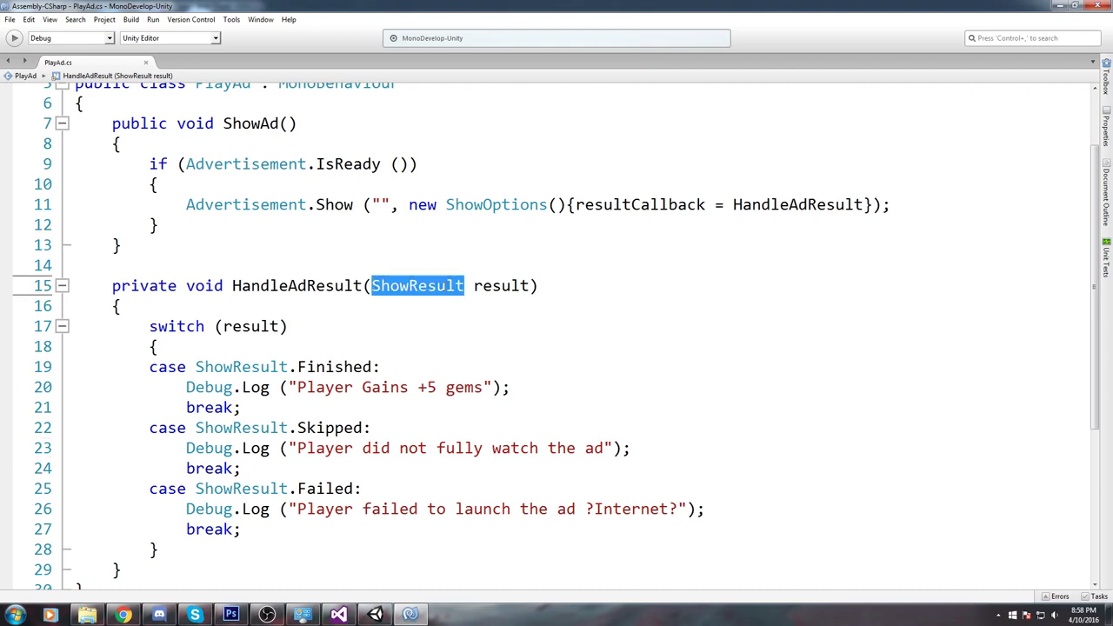
# Point out the empty zone id string, then bring up the maximized 'Unity ads' search results.
pyautogui.click(389, 205)
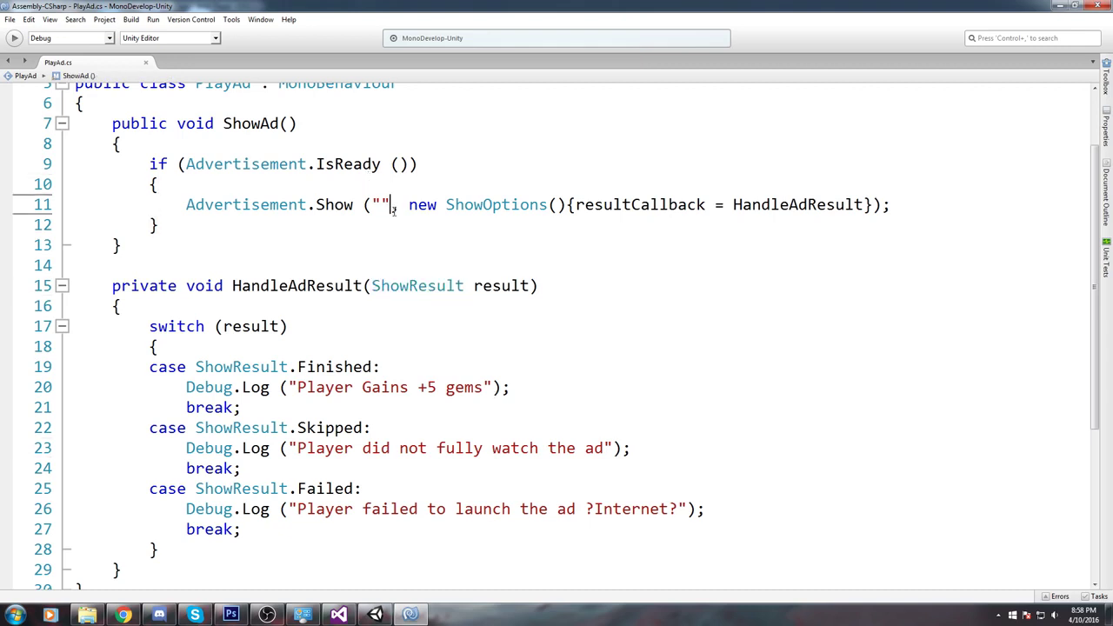
pyautogui.doubleClick(391, 205)
pyautogui.click(392, 203)
pyautogui.doubleClick(390, 204)
pyautogui.click(124, 615)
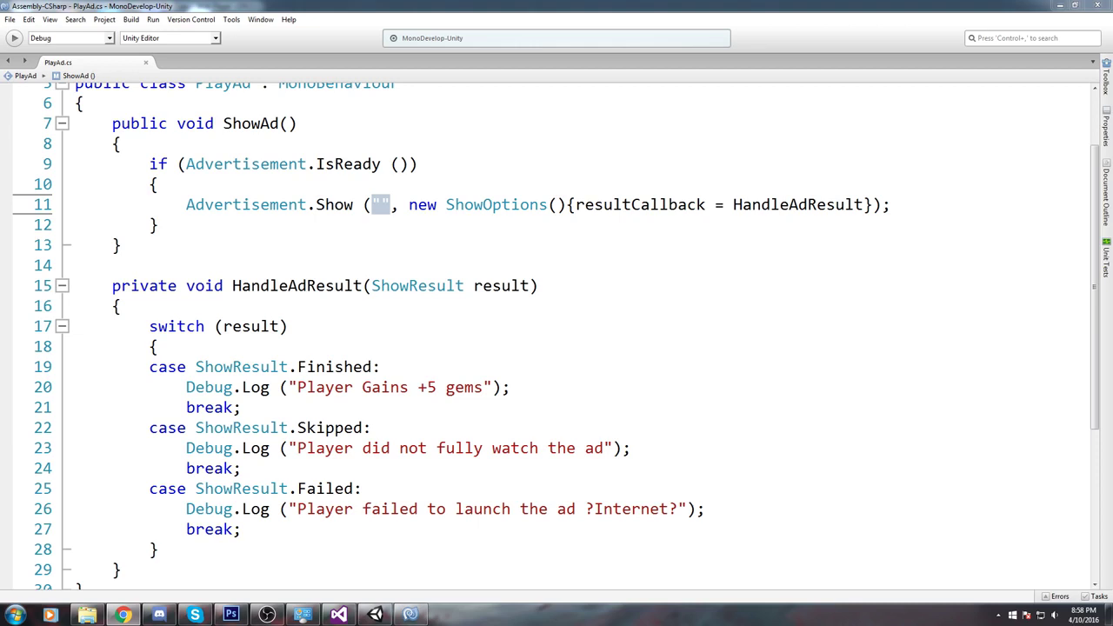
pyautogui.doubleClick(292, 84)
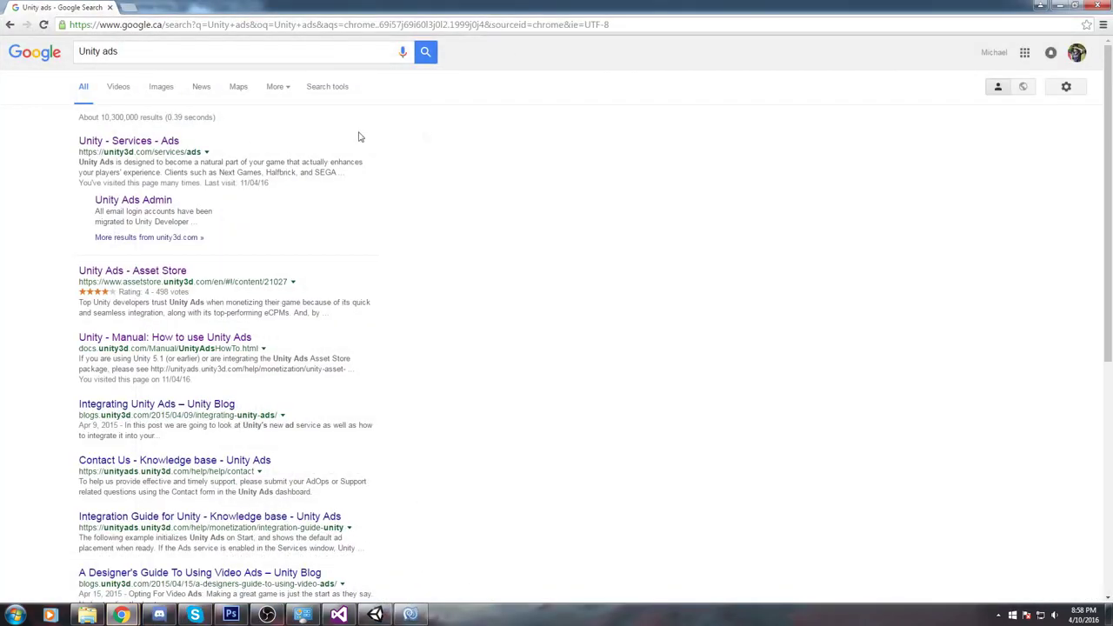
# Open TowerYT's Android Google Play placements on the Unity Ads dashboard, showing the video and rewardedVideo IDs.
pyautogui.click(169, 45)
pyautogui.click(536, 151)
pyautogui.click(122, 143)
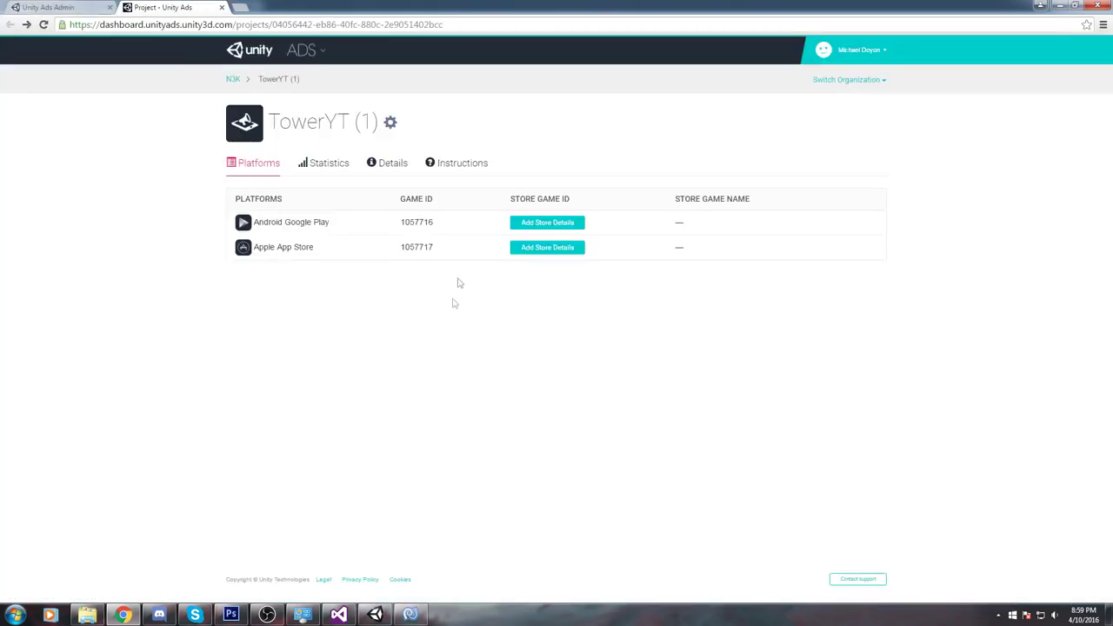
pyautogui.click(281, 249)
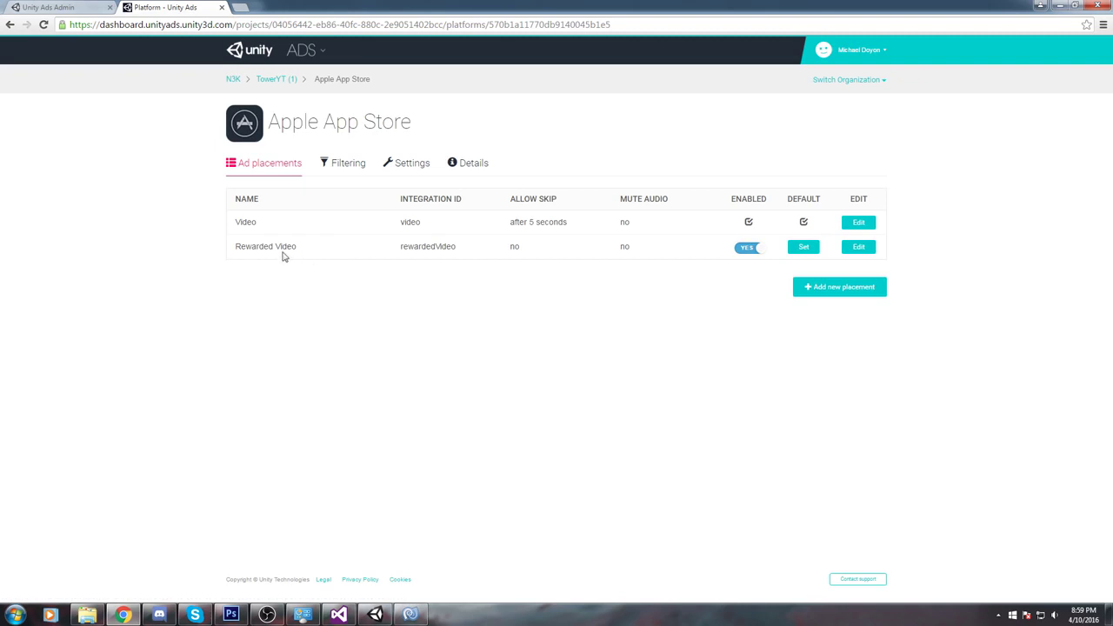
pyautogui.hotkey('alt', 'Left')
pyautogui.click(270, 228)
pyautogui.hotkey('alt', 'Left')
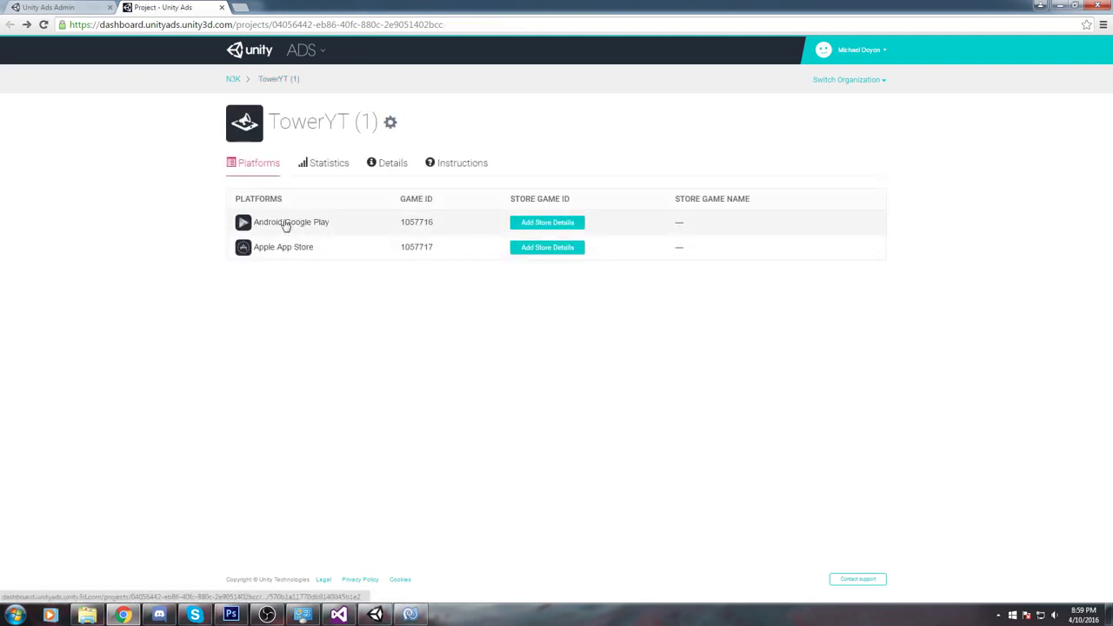
pyautogui.click(284, 223)
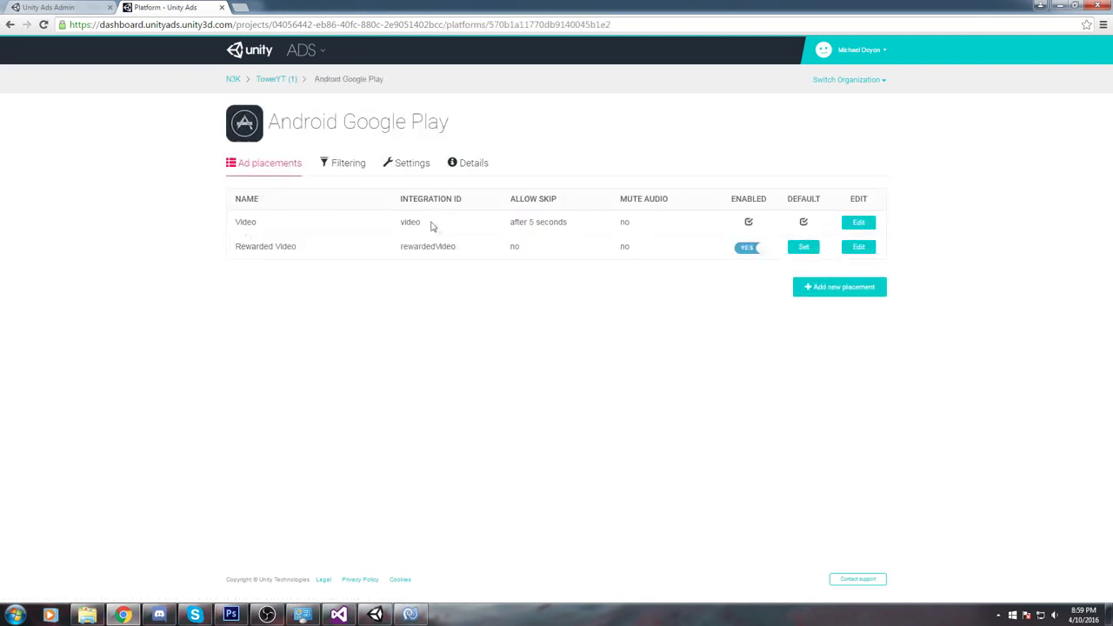
pyautogui.moveTo(462, 202); pyautogui.dragTo(402, 199)
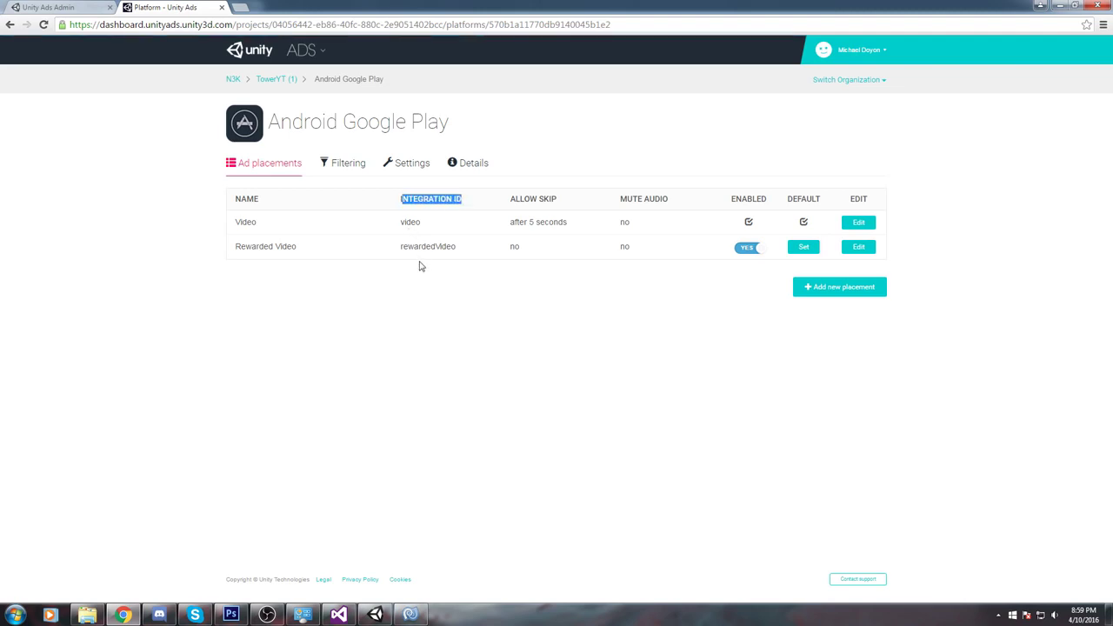
pyautogui.click(354, 314)
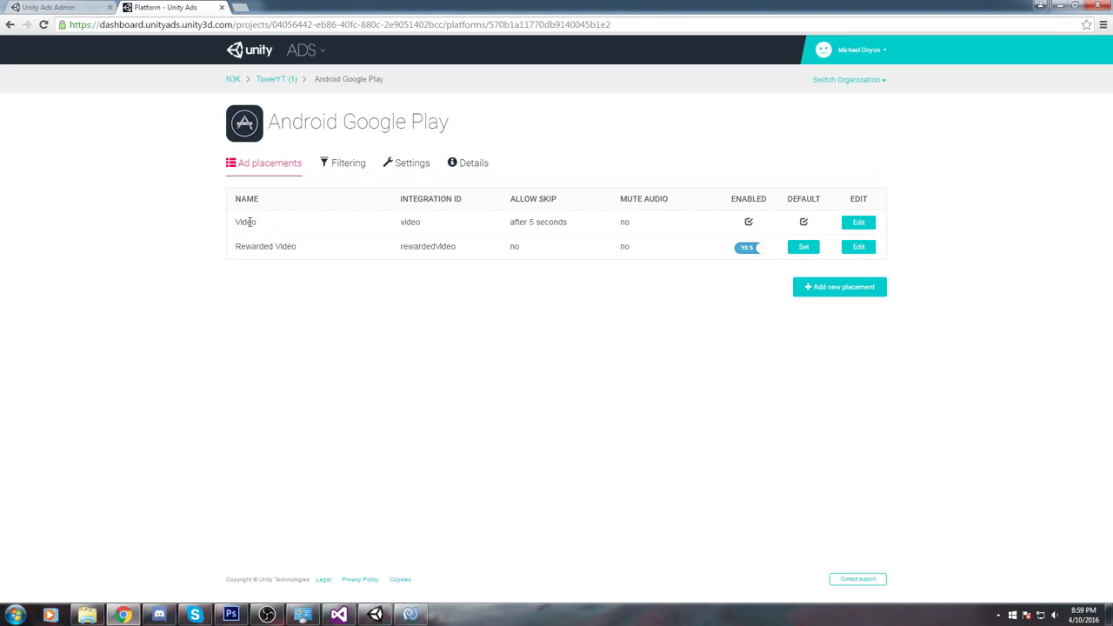
# Highlight the Video and Rewarded Video placement rows to compare them.
pyautogui.moveTo(249, 222); pyautogui.dragTo(528, 223)
pyautogui.doubleClick(261, 247)
pyautogui.click(317, 242)
pyautogui.tripleClick(411, 218)
pyautogui.click(185, 227)
pyautogui.moveTo(233, 227); pyautogui.dragTo(868, 233)
pyautogui.click(323, 261)
# Check the Video placement's skip delay, then set Rewarded Video as the default placement.
pyautogui.moveTo(228, 251); pyautogui.dragTo(744, 250)
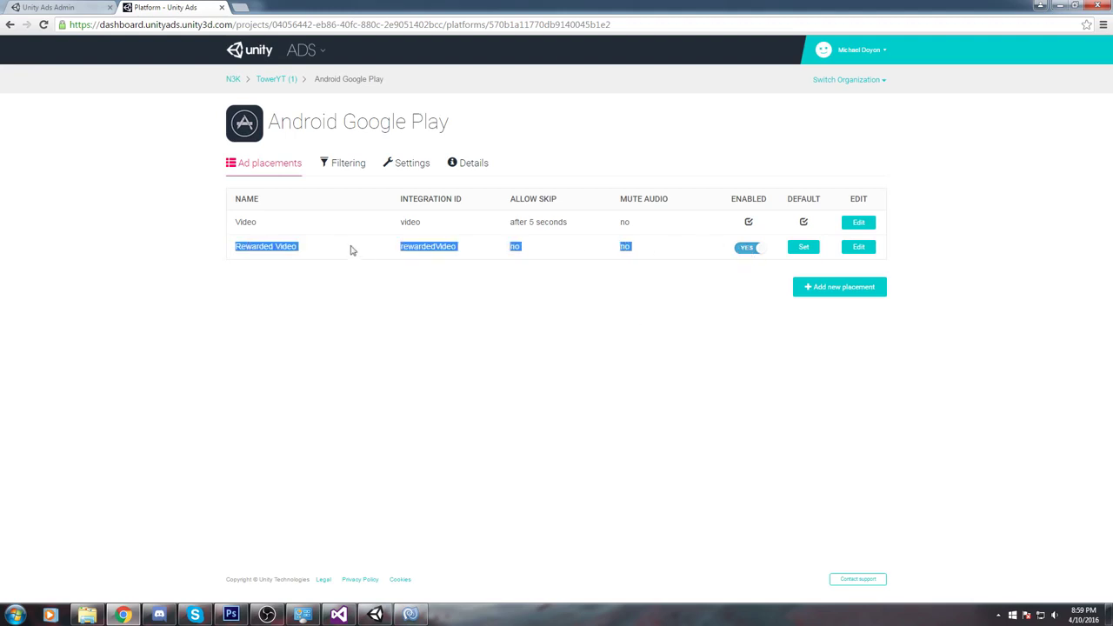
pyautogui.click(404, 221)
pyautogui.tripleClick(405, 221)
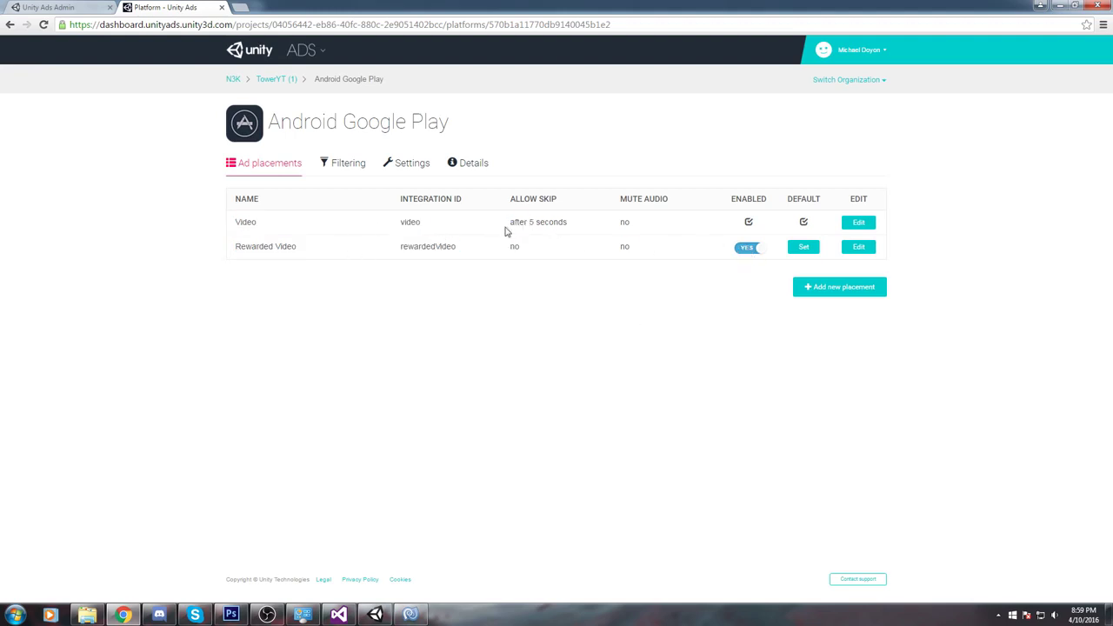
pyautogui.moveTo(506, 228); pyautogui.dragTo(609, 225)
pyautogui.tripleClick(426, 246)
pyautogui.click(519, 247)
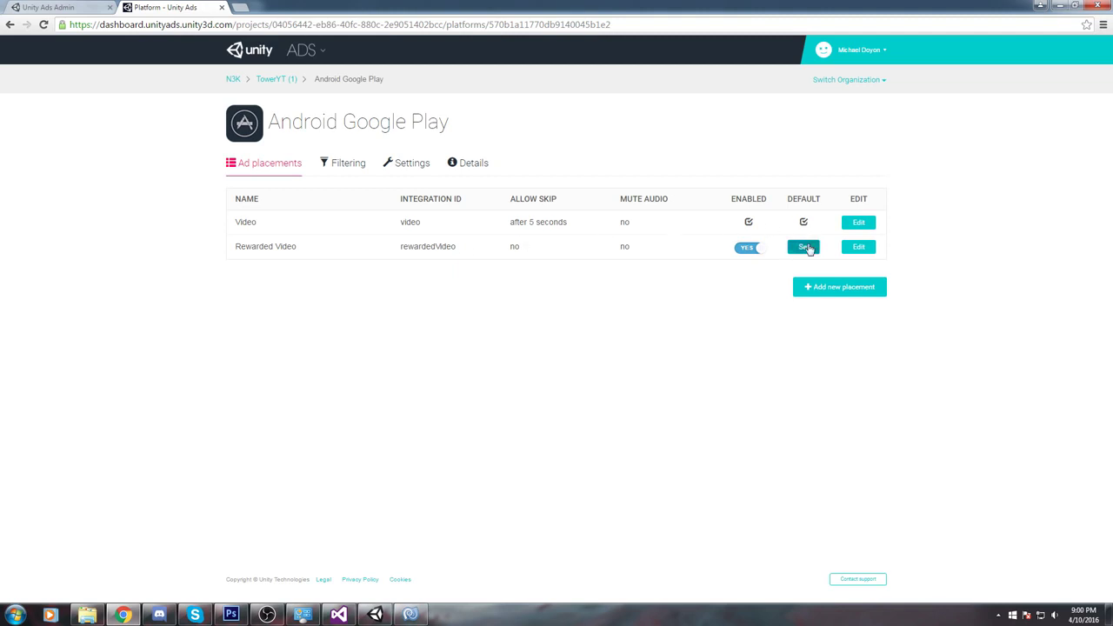
pyautogui.click(803, 247)
# Delete the Show call's arguments in PlayAd.cs, then undo to restore them.
pyautogui.click(375, 615)
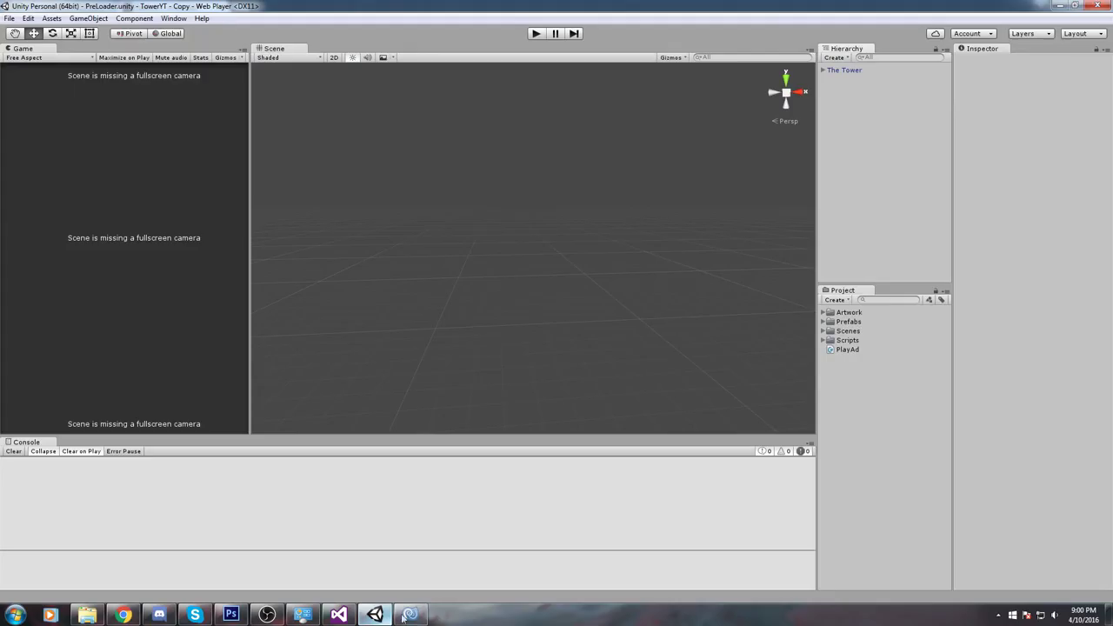
pyautogui.click(409, 615)
pyautogui.click(377, 219)
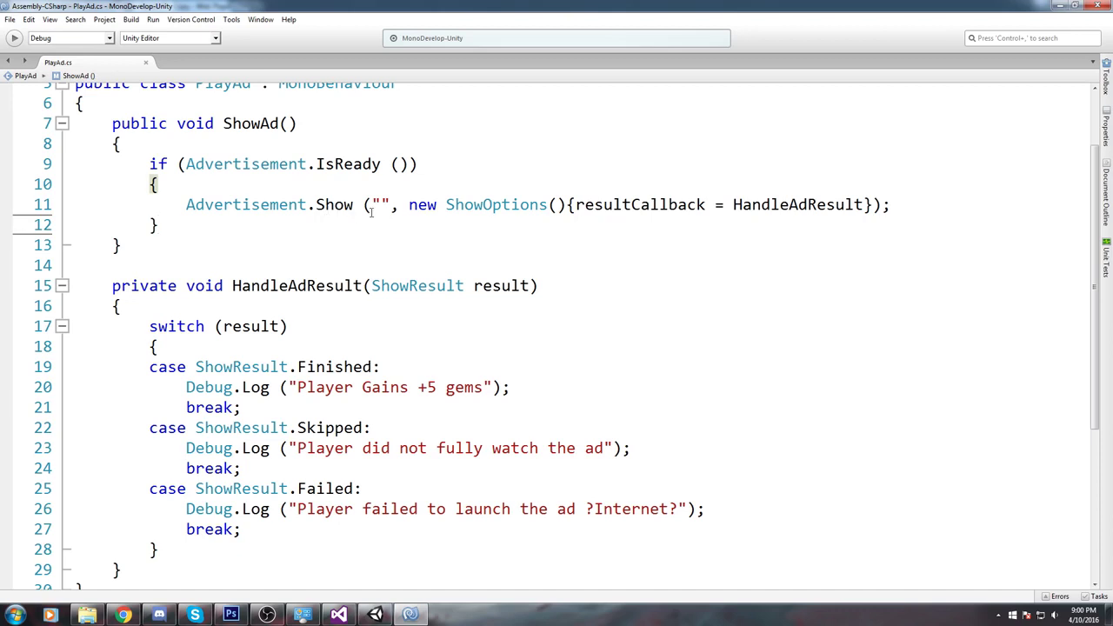
pyautogui.moveTo(369, 206); pyautogui.dragTo(868, 206)
pyautogui.press('BackSpace')
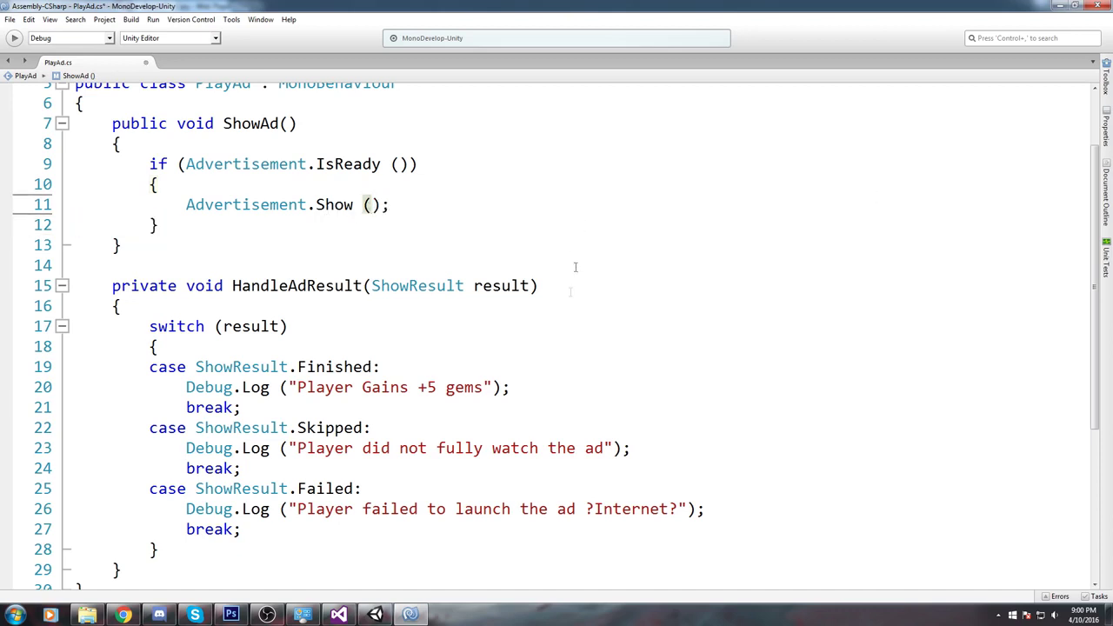
pyautogui.click(122, 615)
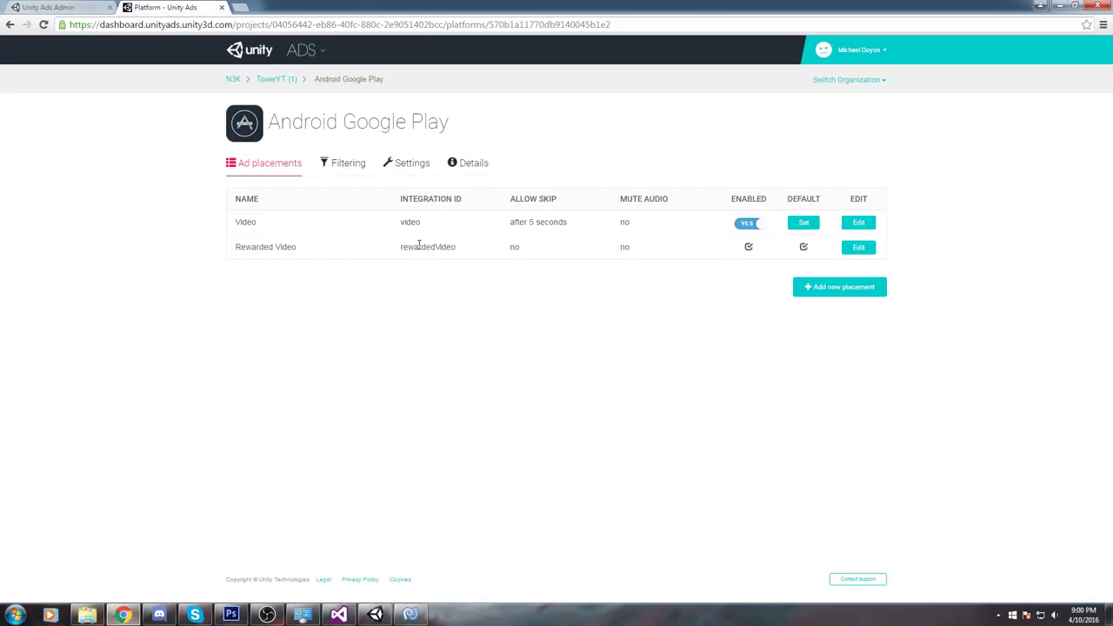
pyautogui.click(410, 615)
pyautogui.hotkey('ctrl', 'z')
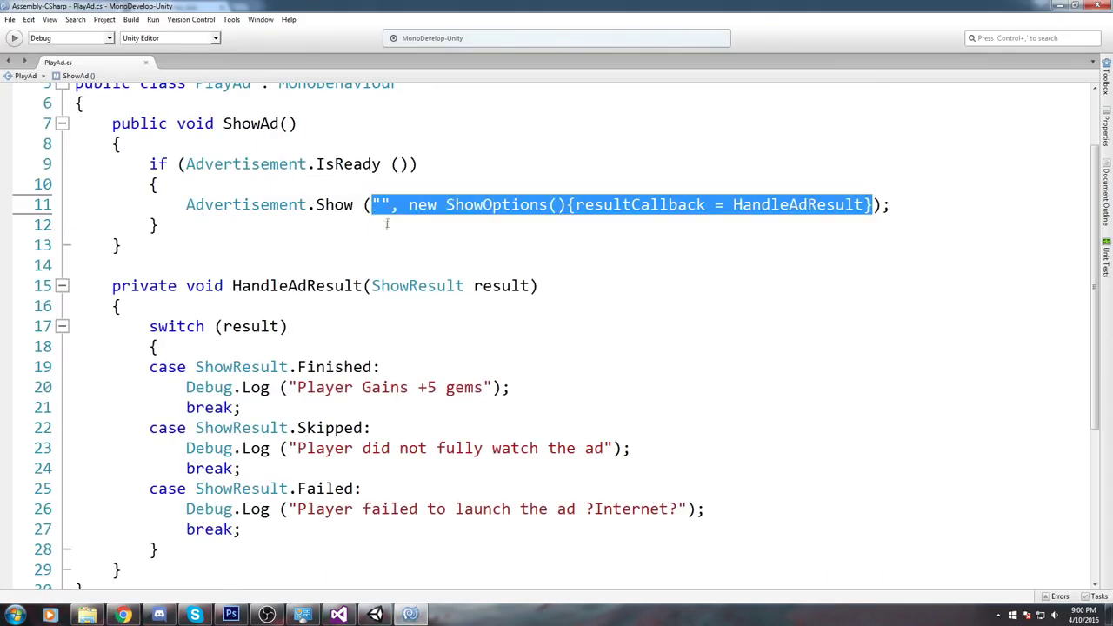
# Set Video back as Android Google Play's default ad placement.
pyautogui.click(375, 614)
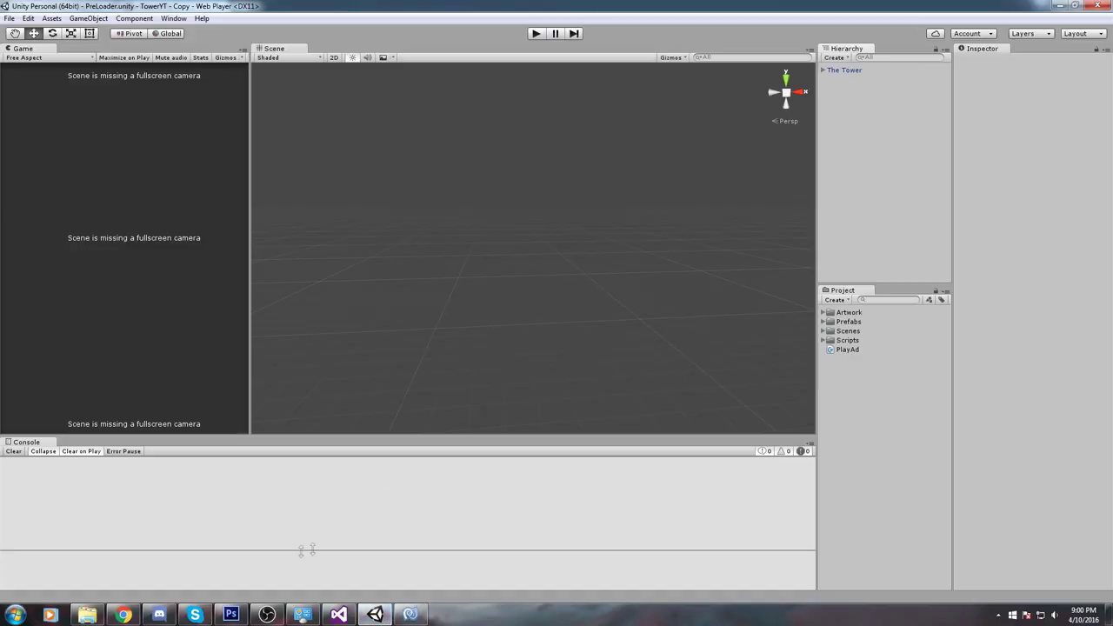
pyautogui.click(122, 615)
pyautogui.click(804, 222)
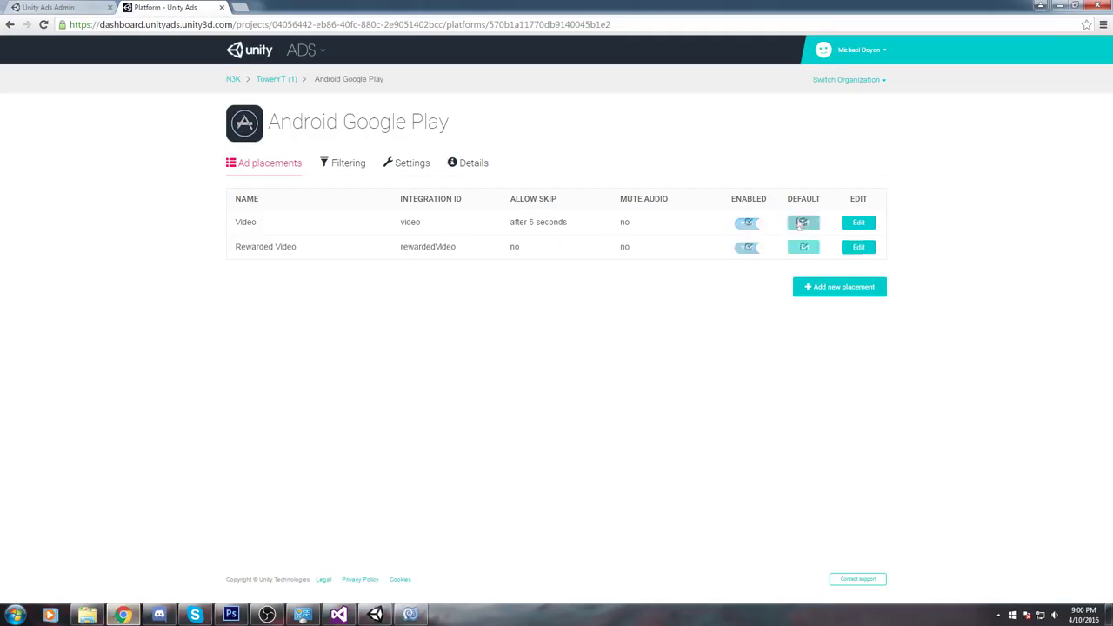
pyautogui.tripleClick(420, 249)
pyautogui.click(478, 348)
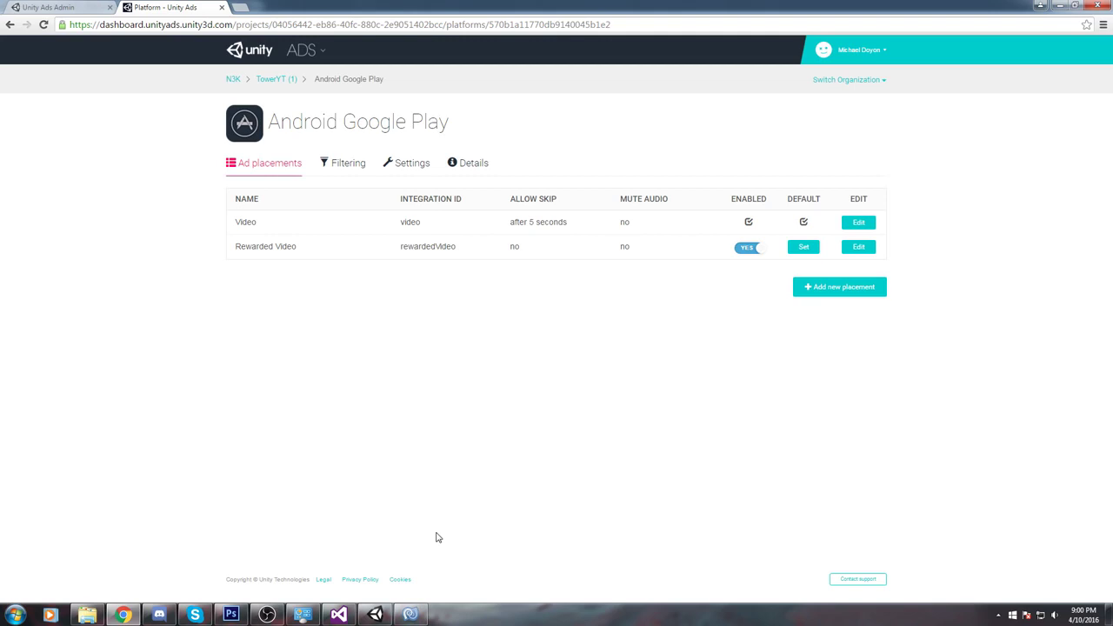
# Copy the rewardedVideo integration ID from the dashboard into Advertisement.Show's quotes in PlayAd.cs.
pyautogui.tripleClick(434, 245)
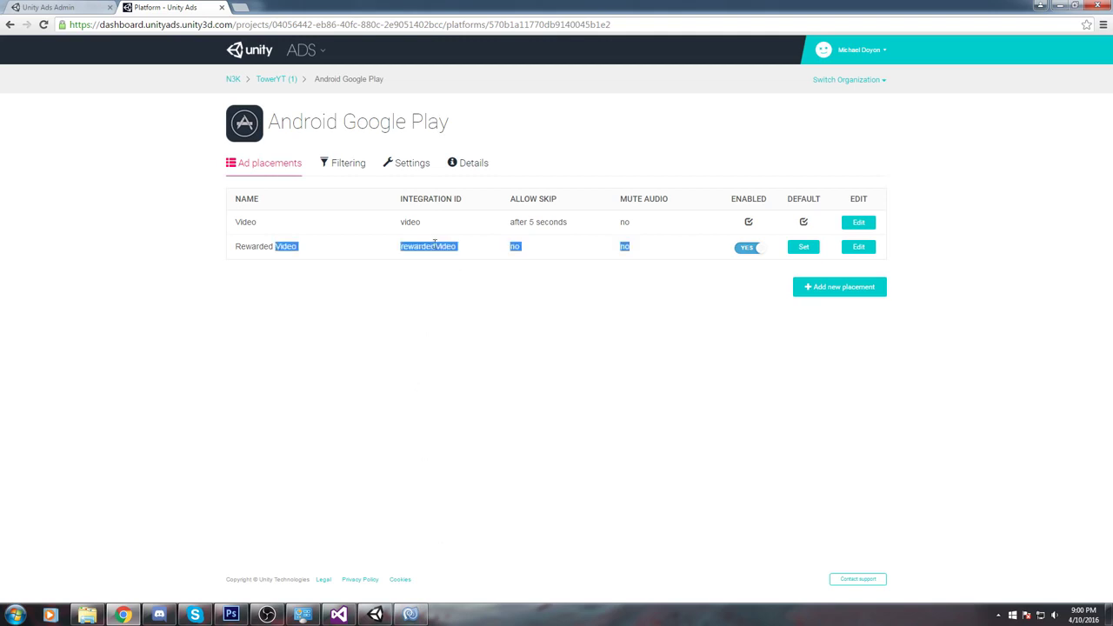
pyautogui.moveTo(456, 248); pyautogui.dragTo(409, 248)
pyautogui.click(411, 615)
pyautogui.click(378, 204)
pyautogui.write('rewardedVideo')
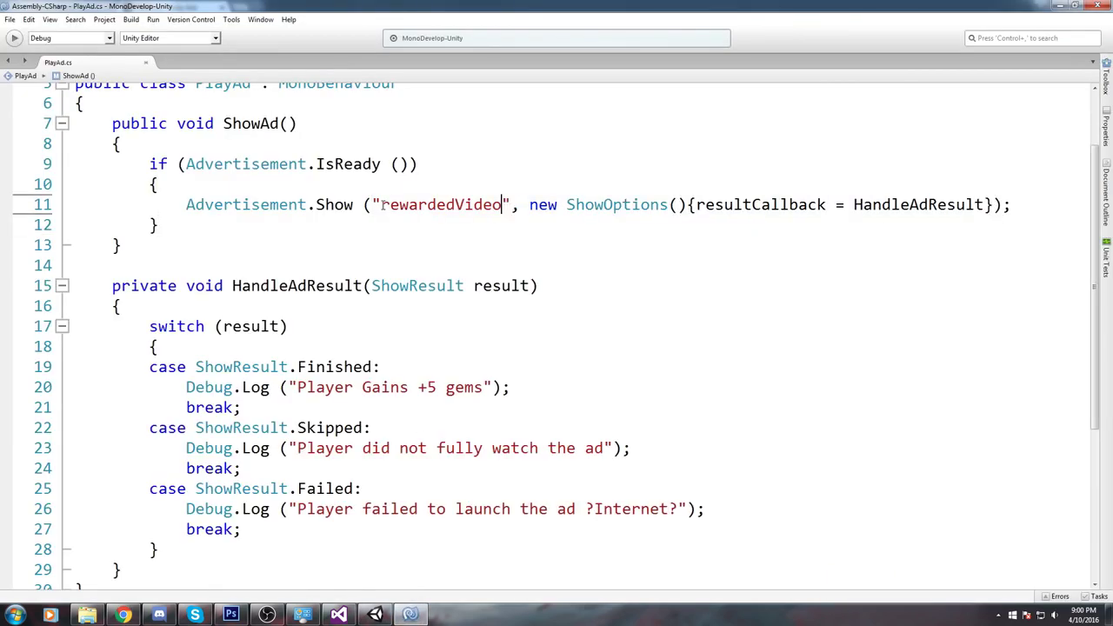
pyautogui.click(756, 184)
pyautogui.doubleClick(432, 204)
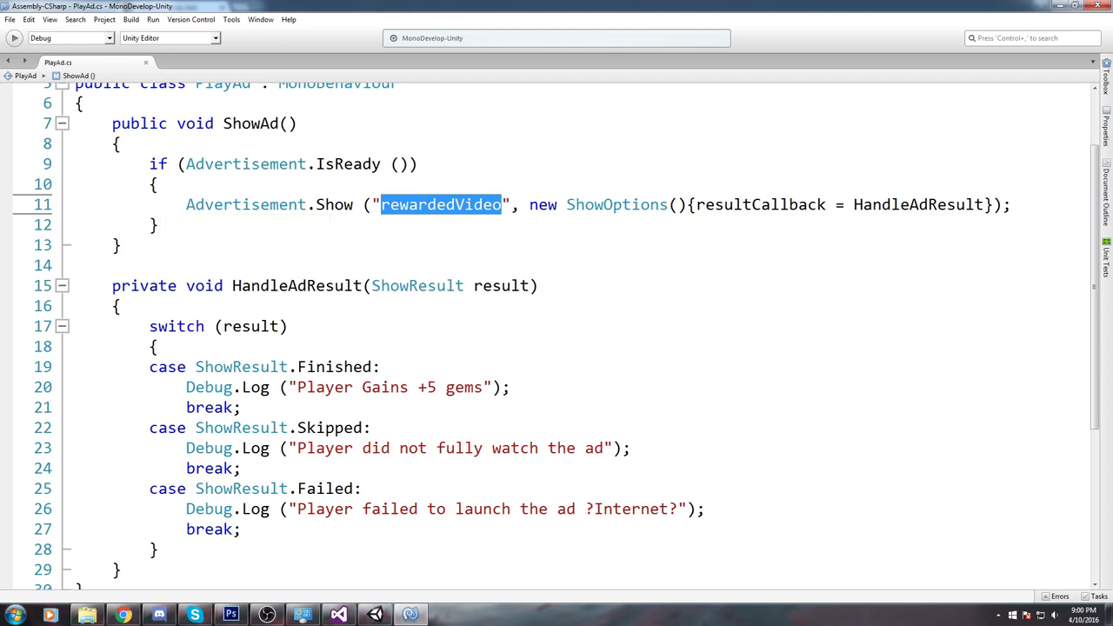
# Compare the pasted ID against the Rewarded Video placement row on the Unity Ads dashboard.
pyautogui.click(124, 615)
pyautogui.click(401, 256)
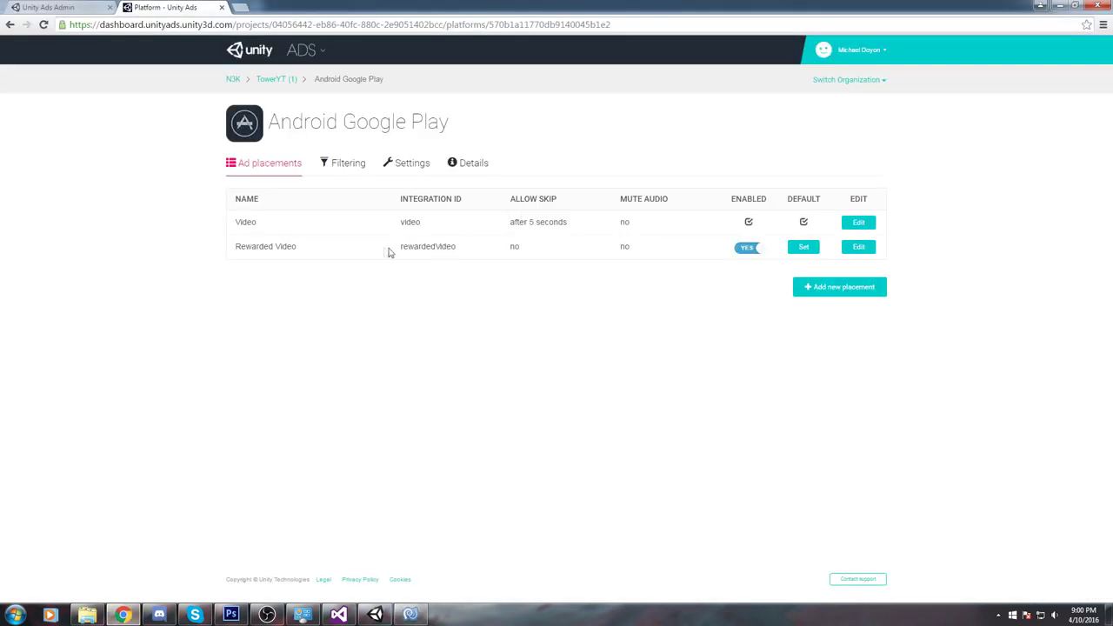
pyautogui.moveTo(398, 247); pyautogui.dragTo(878, 246)
pyautogui.hotkey('alt', 'Tab')
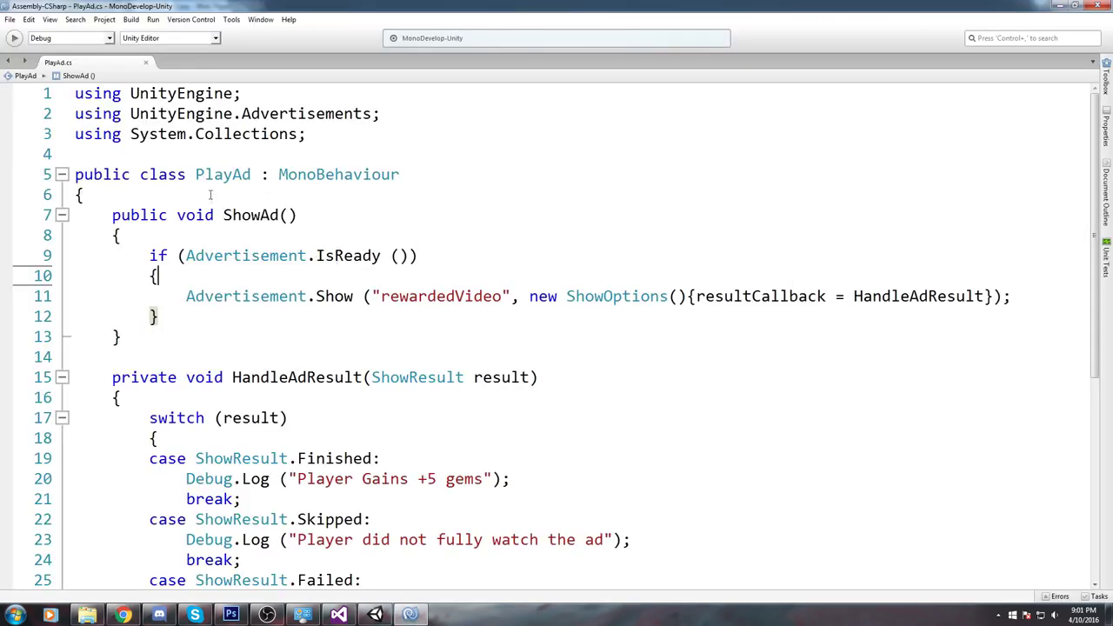
# Review the ShowAd method and its Advertisement.Show("rewardedVideo", options) call.
pyautogui.moveTo(119, 215); pyautogui.dragTo(121, 341)
pyautogui.click(261, 285)
pyautogui.doubleClick(338, 295)
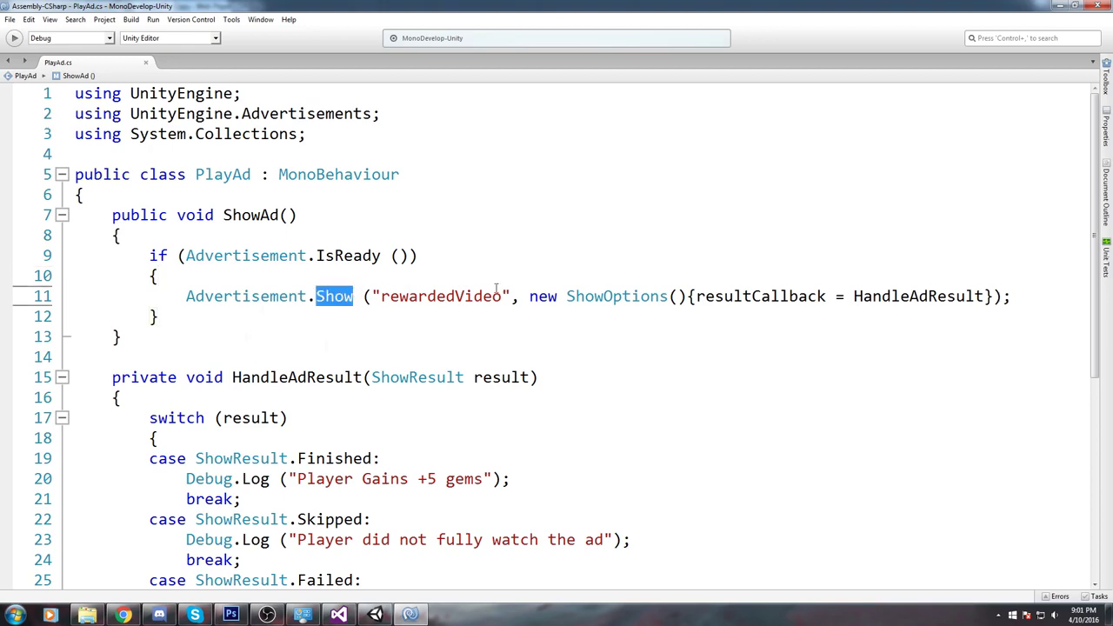
pyautogui.scroll(-3, 748, 322)
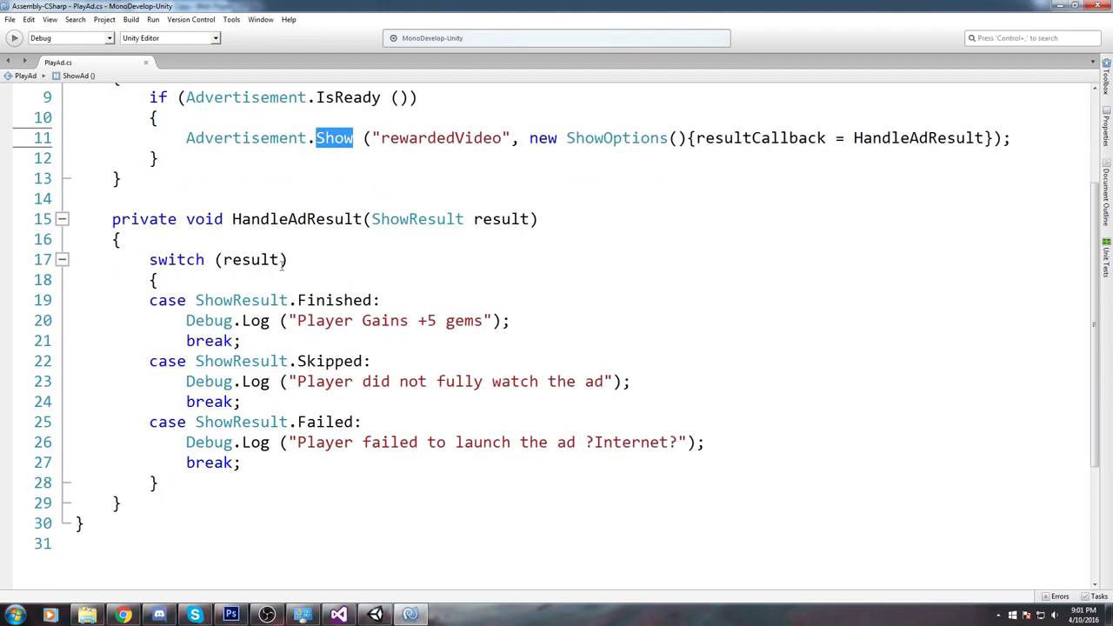
pyautogui.click(254, 221)
# Review HandleAdResult's ShowResult switch block, then minimize MonoDevelop.
pyautogui.doubleClick(308, 219)
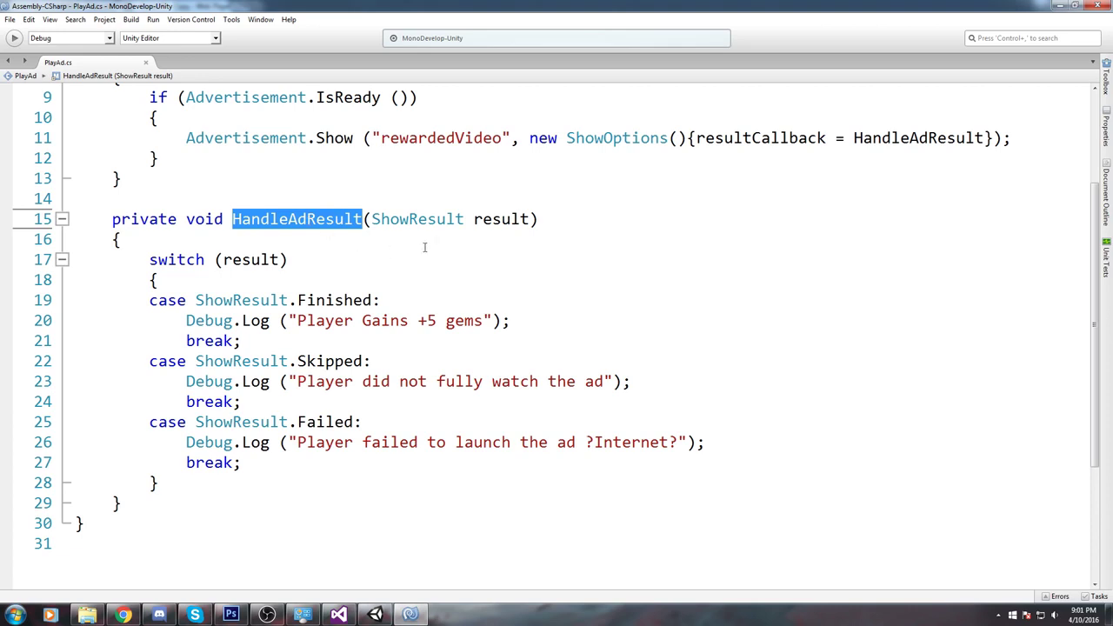
pyautogui.doubleClick(404, 218)
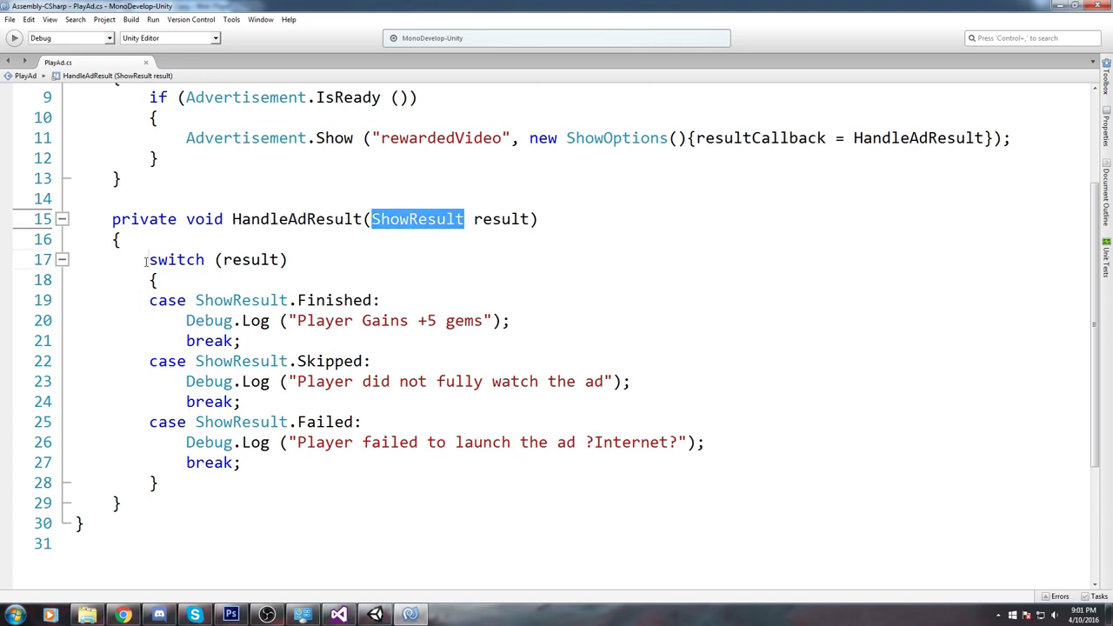
pyautogui.moveTo(148, 259); pyautogui.dragTo(157, 483)
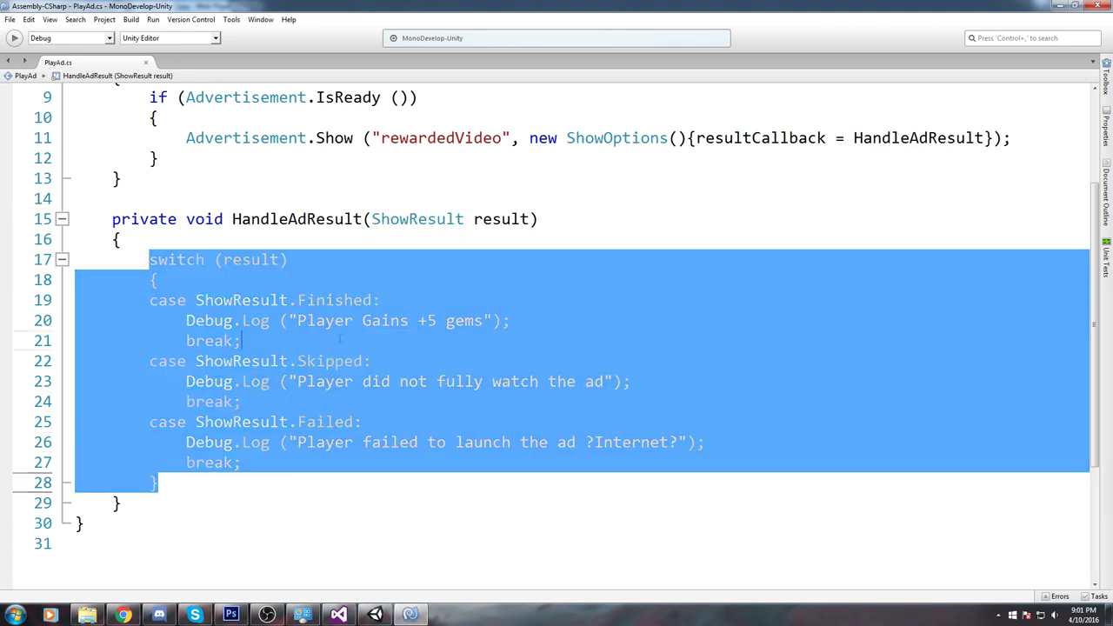
pyautogui.moveTo(408, 397); pyautogui.dragTo(374, 341)
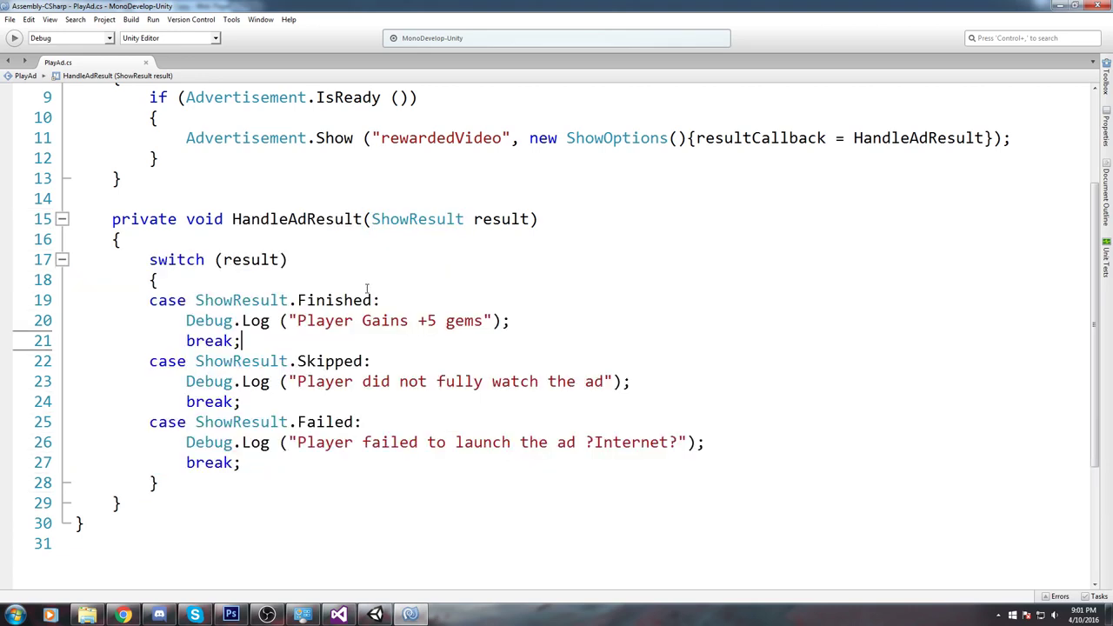
pyautogui.click(1056, 6)
# Show the Ads service under Window > Services, widen the Scene view, then open the N3K organization in the dashboard.
pyautogui.click(174, 19)
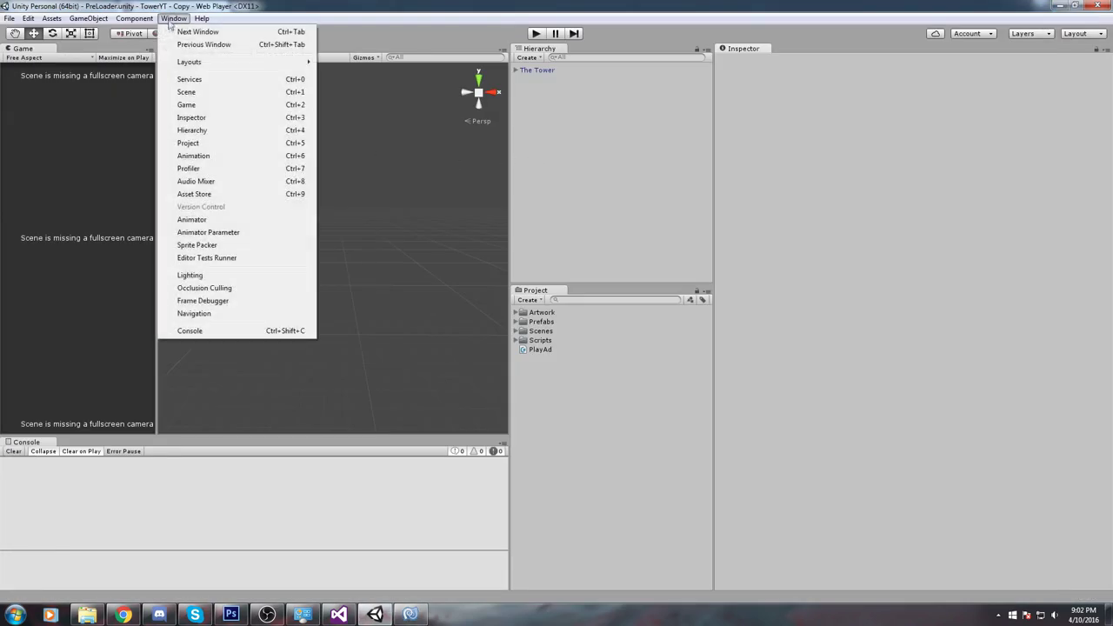
pyautogui.click(199, 81)
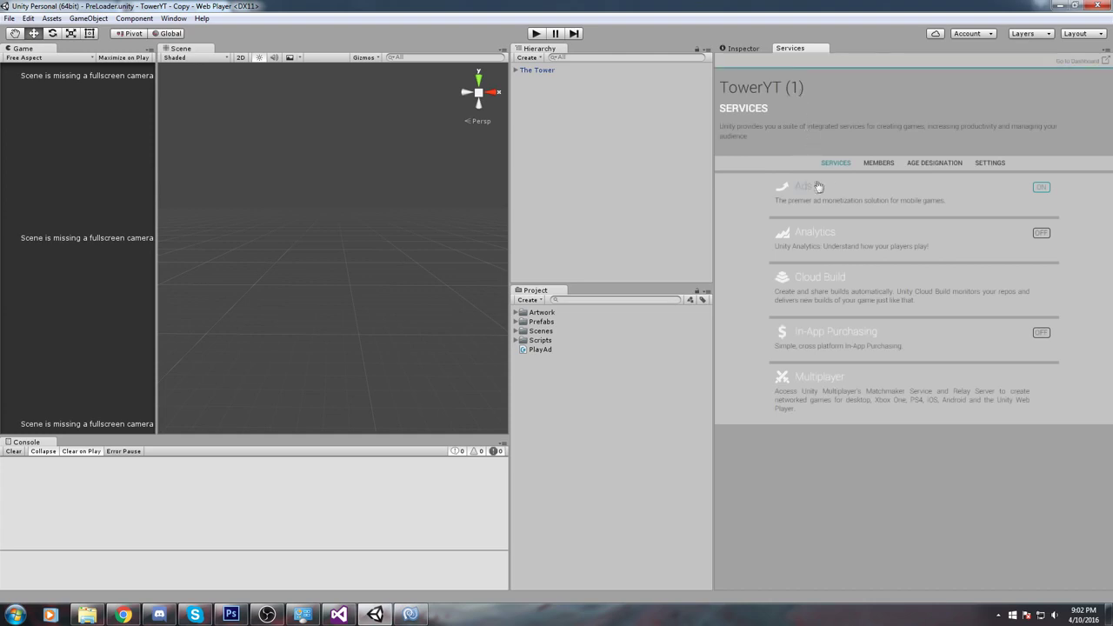
pyautogui.click(819, 186)
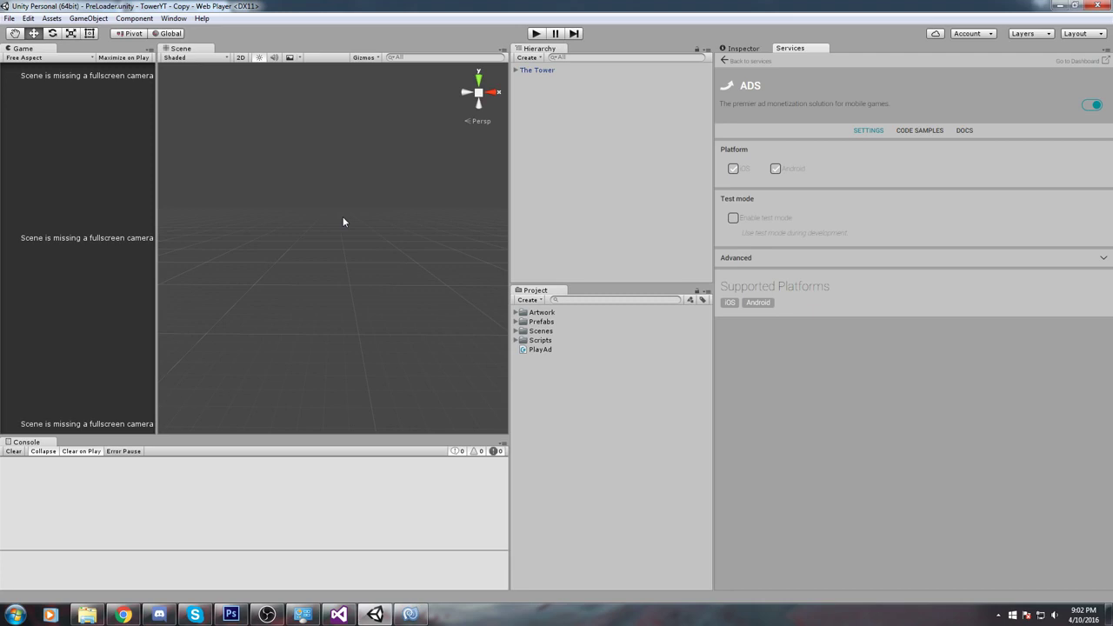
pyautogui.moveTo(510, 246); pyautogui.dragTo(683, 246)
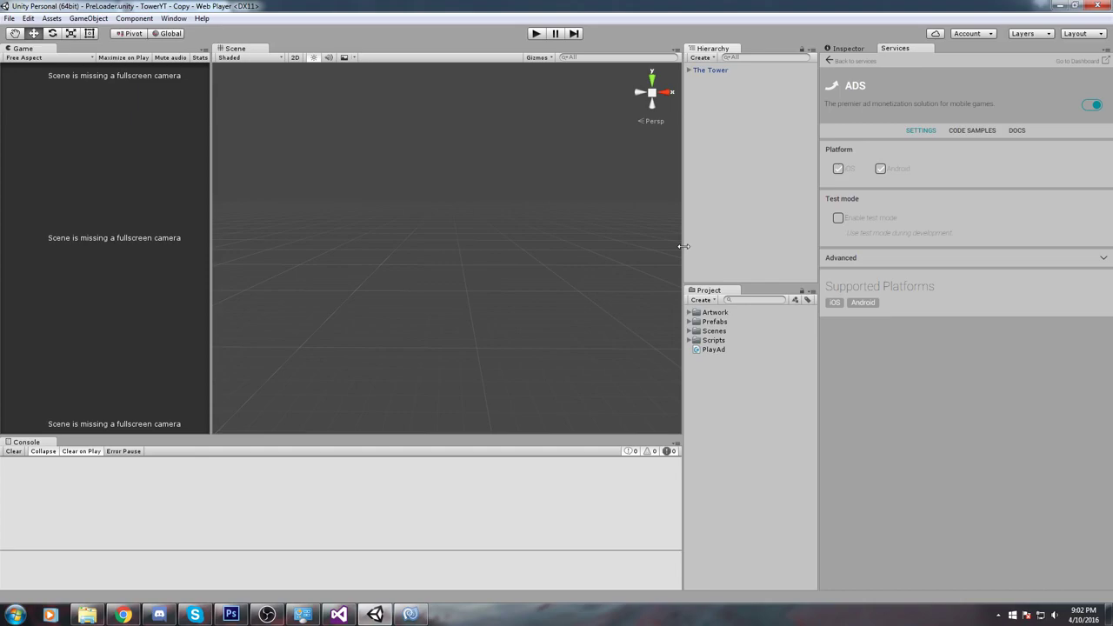
pyautogui.click(124, 615)
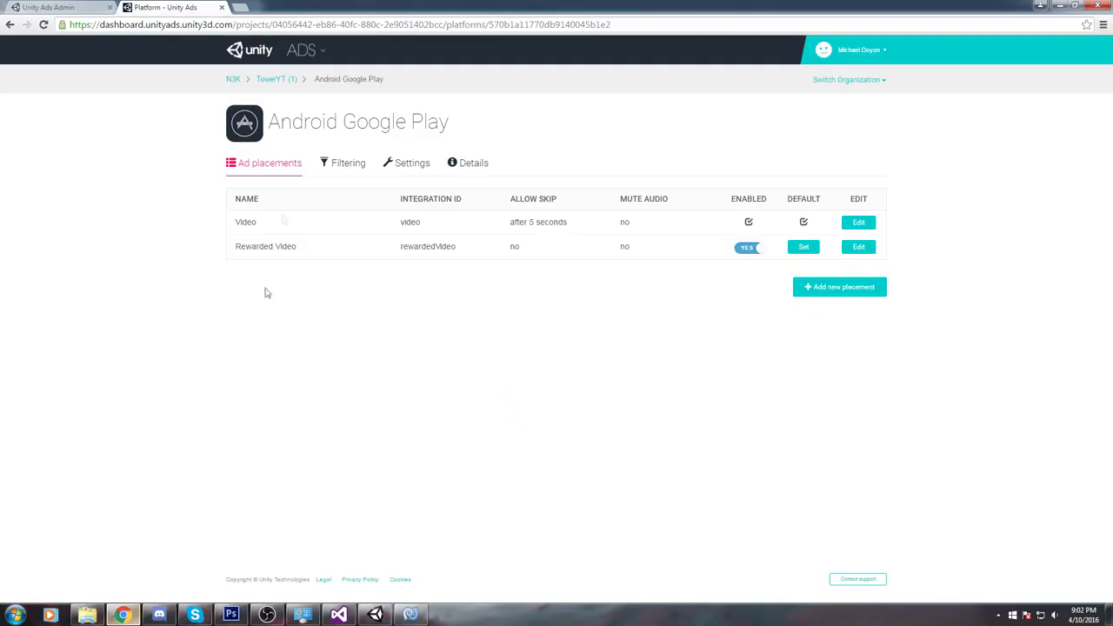
pyautogui.click(232, 80)
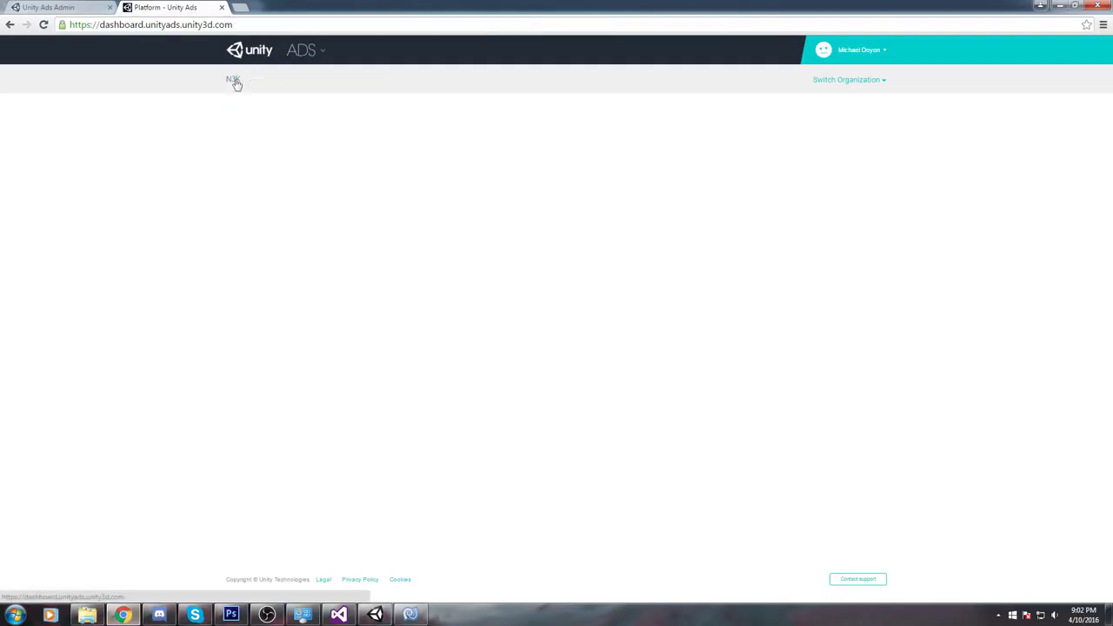